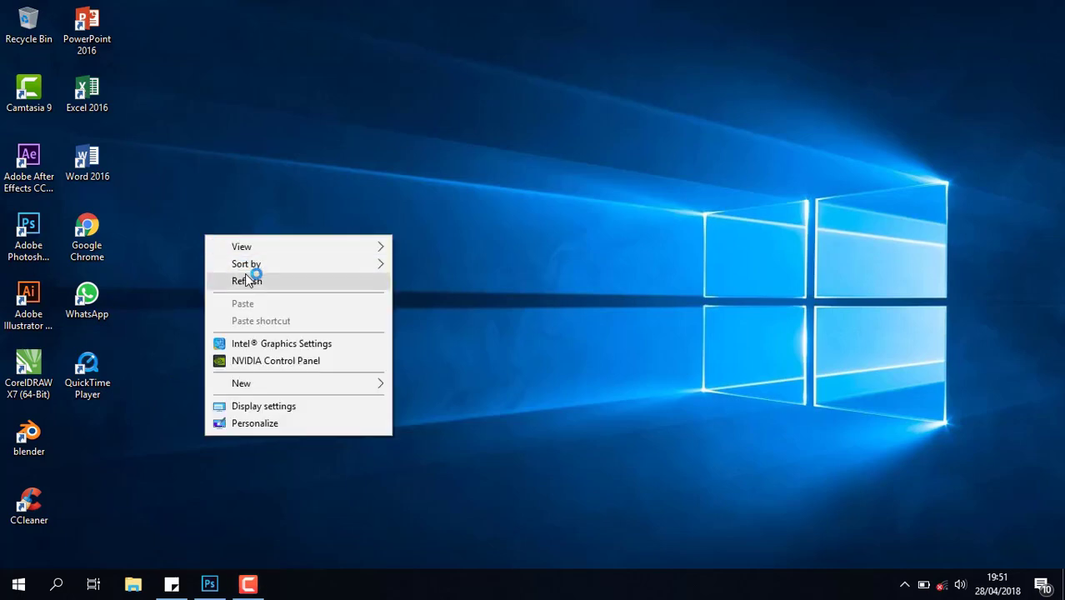
Create a new A4, 300 ppi document and fill its Background with light blue-grey.
{"action": "left_click", "coordinate": [209, 584]}
{"action": "left_click", "coordinate": [44, 10]}
{"action": "left_click", "coordinate": [58, 28]}
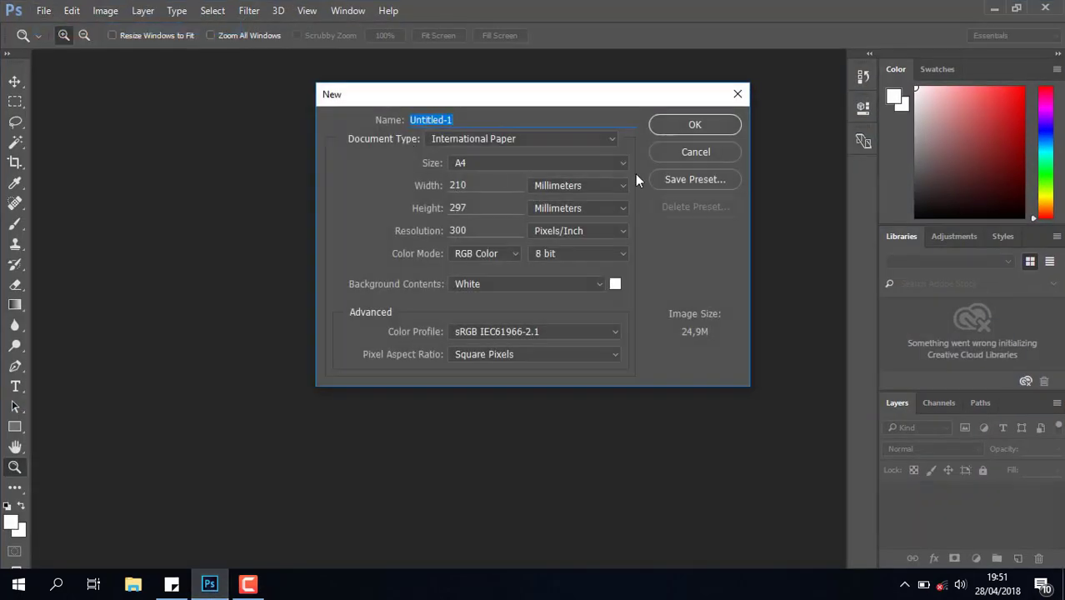
{"action": "left_click", "coordinate": [521, 163]}
{"action": "left_click", "coordinate": [693, 125]}
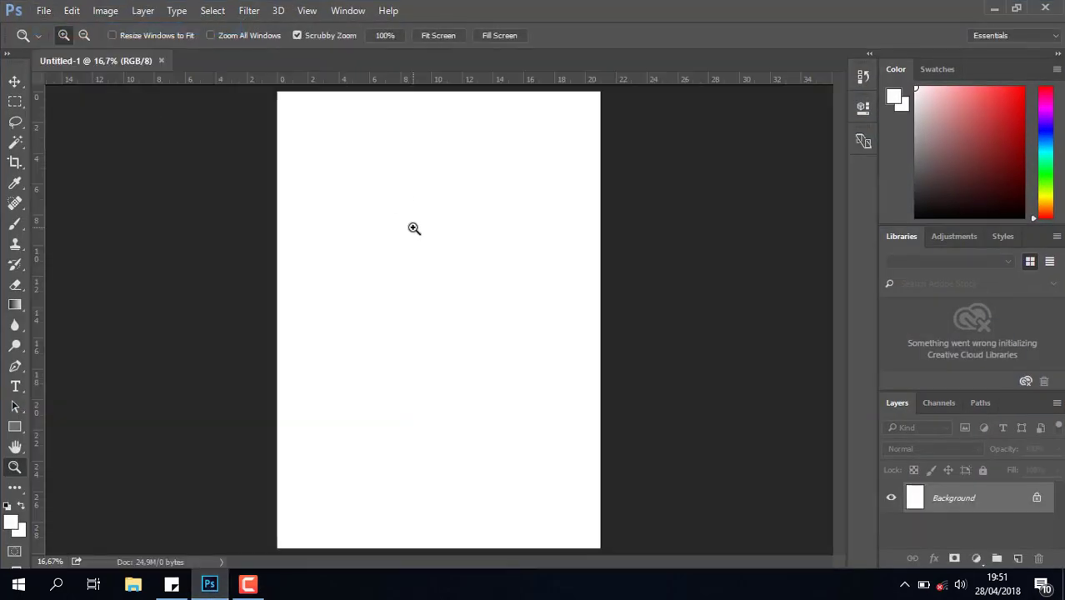
{"action": "key", "text": "alt+BackSpace"}
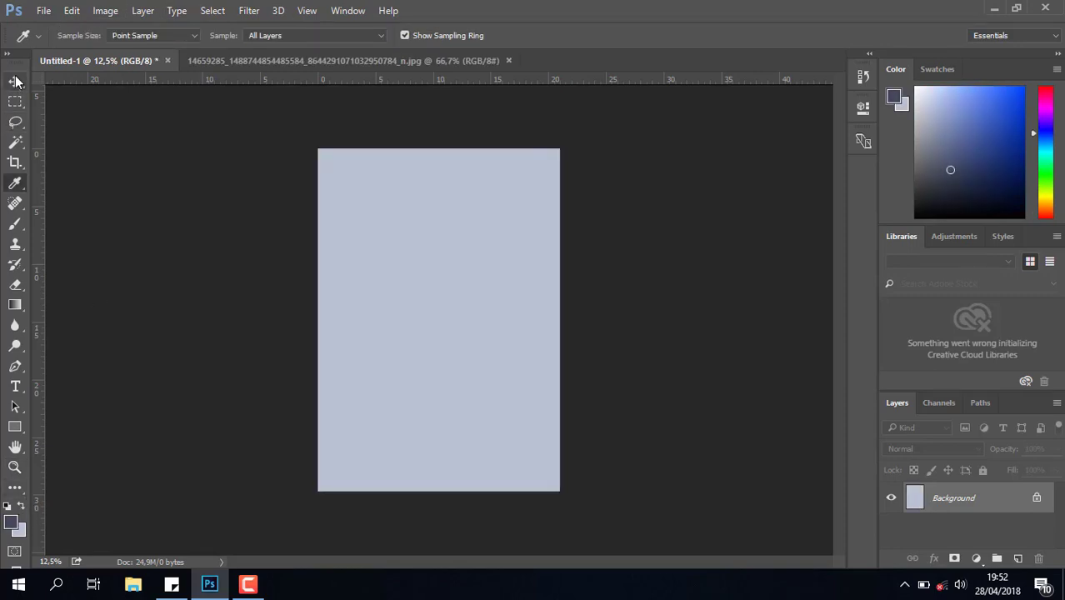
Draw a rectangle covering nearly the whole page.
{"action": "left_click", "coordinate": [14, 426]}
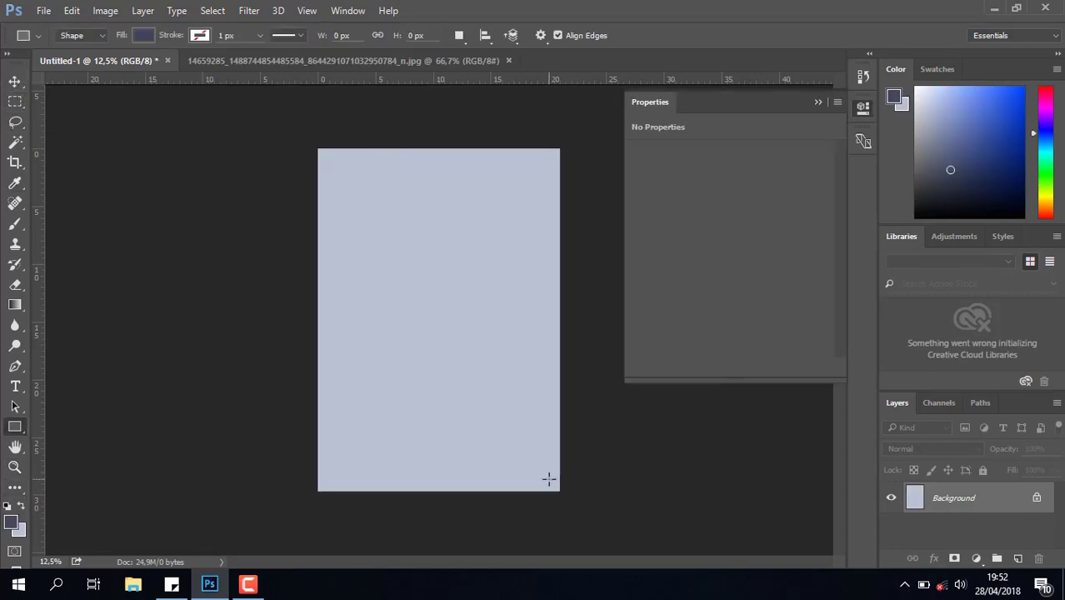
{"action": "left_click", "coordinate": [549, 478]}
{"action": "left_click", "coordinate": [581, 242]}
{"action": "left_click_drag", "start_coordinate": [553, 484], "coordinate": [324, 156]}
Remove the rectangle's fill and give it a 20 px outline.
{"action": "left_click", "coordinate": [143, 35]}
{"action": "left_click", "coordinate": [76, 65]}
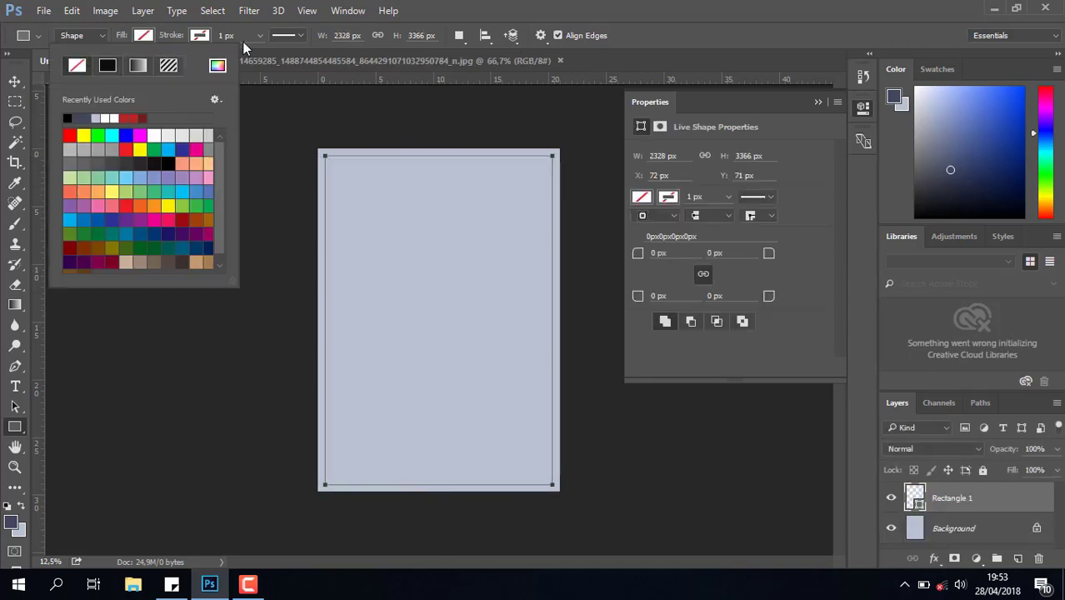
{"action": "left_click", "coordinate": [199, 35]}
{"action": "left_click", "coordinate": [163, 65]}
{"action": "left_click", "coordinate": [226, 38]}
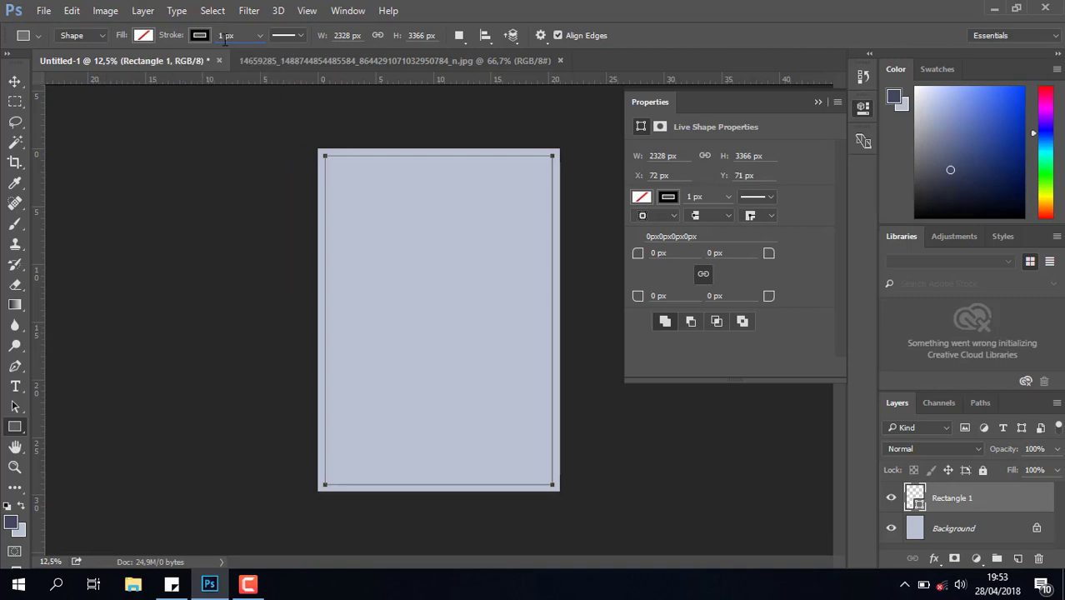
{"action": "type", "text": "5"}
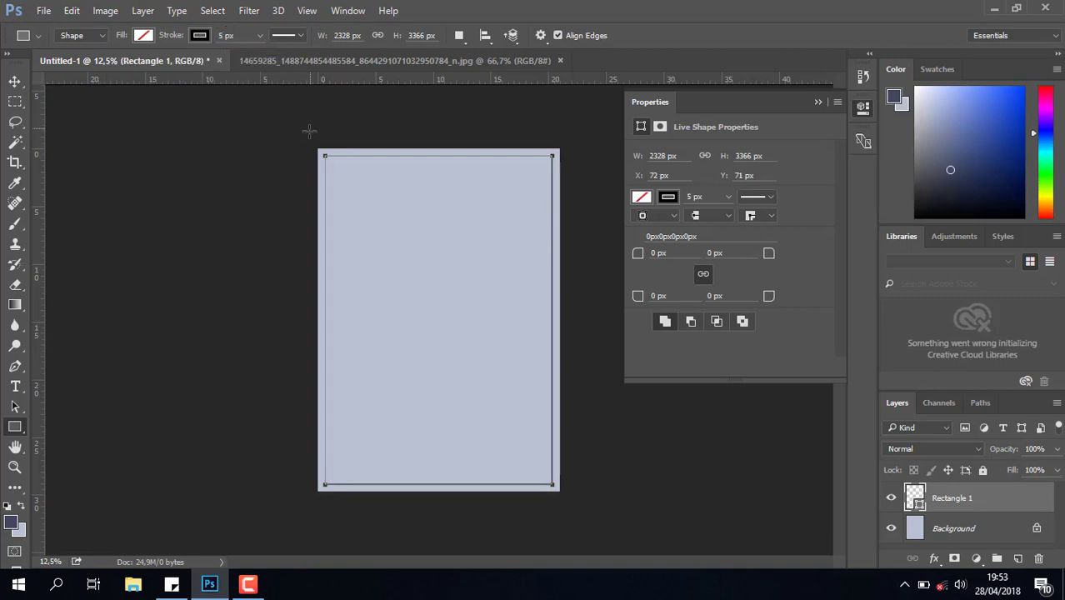
{"action": "type", "text": "0"}
{"action": "key", "text": "Return"}
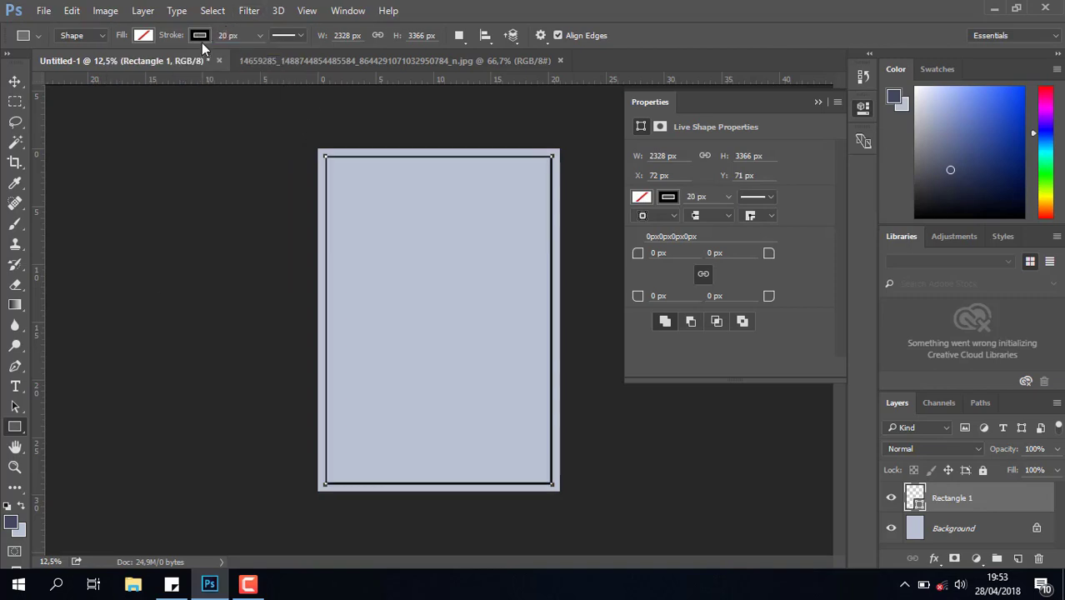
Align the outline inside the edge and colour it dark blue-grey.
{"action": "left_click", "coordinate": [696, 218]}
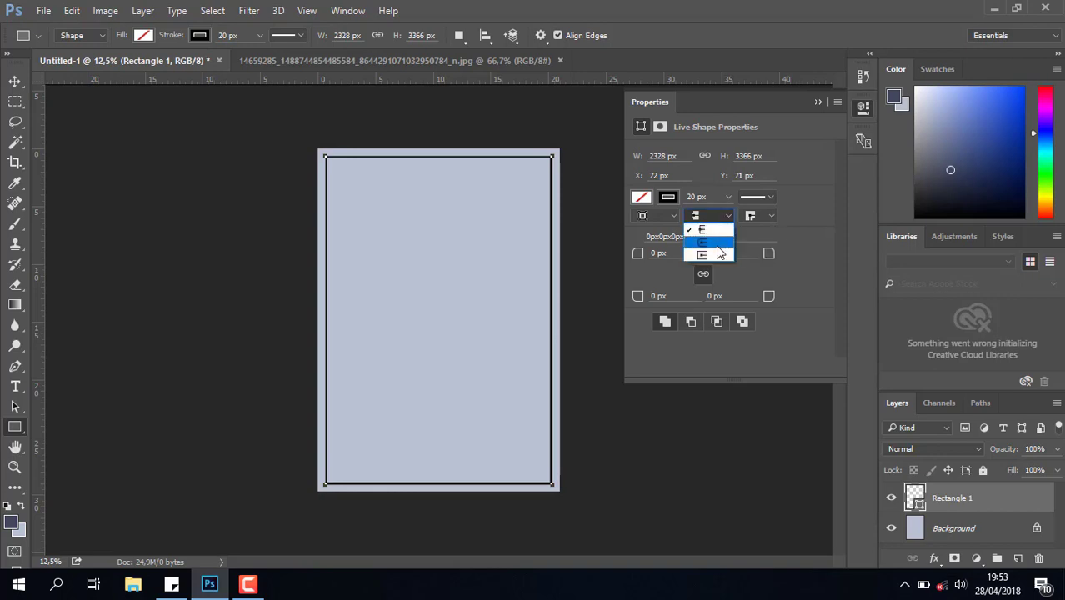
{"action": "left_click", "coordinate": [211, 36]}
{"action": "left_click", "coordinate": [142, 117]}
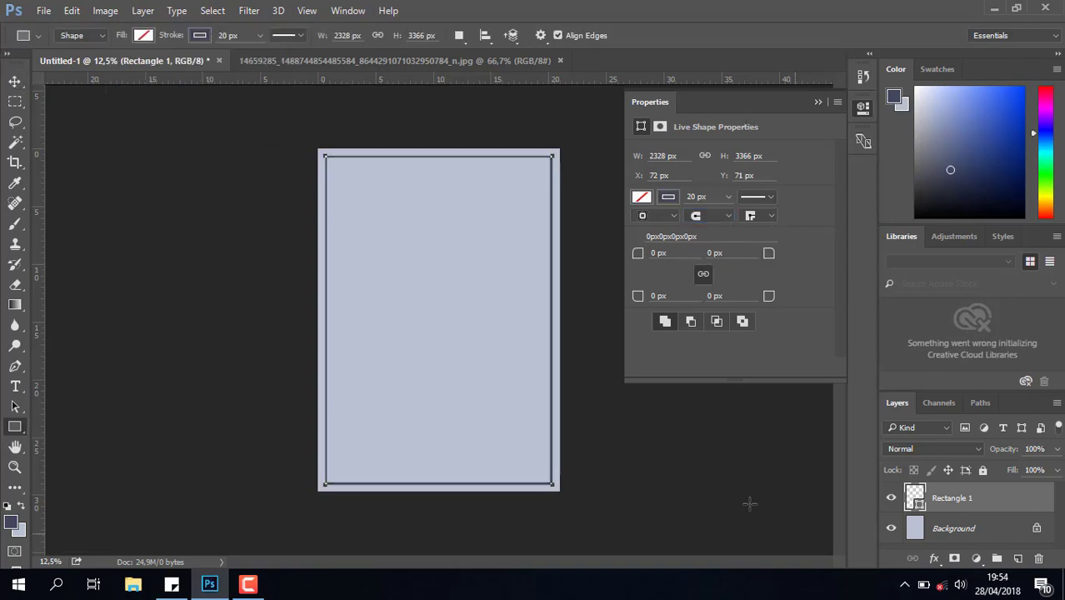
{"action": "left_click", "coordinate": [954, 527]}
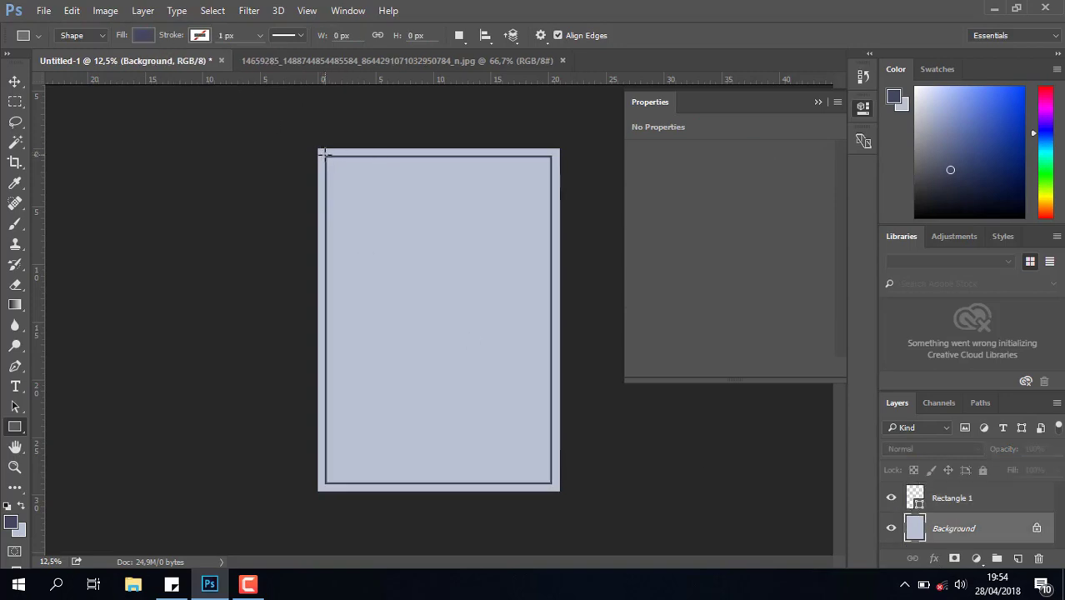
Draw a dark blue-grey panel down the left side, trimming its right edge to about 1148 px wide.
{"action": "left_click_drag", "start_coordinate": [326, 155], "coordinate": [440, 483]}
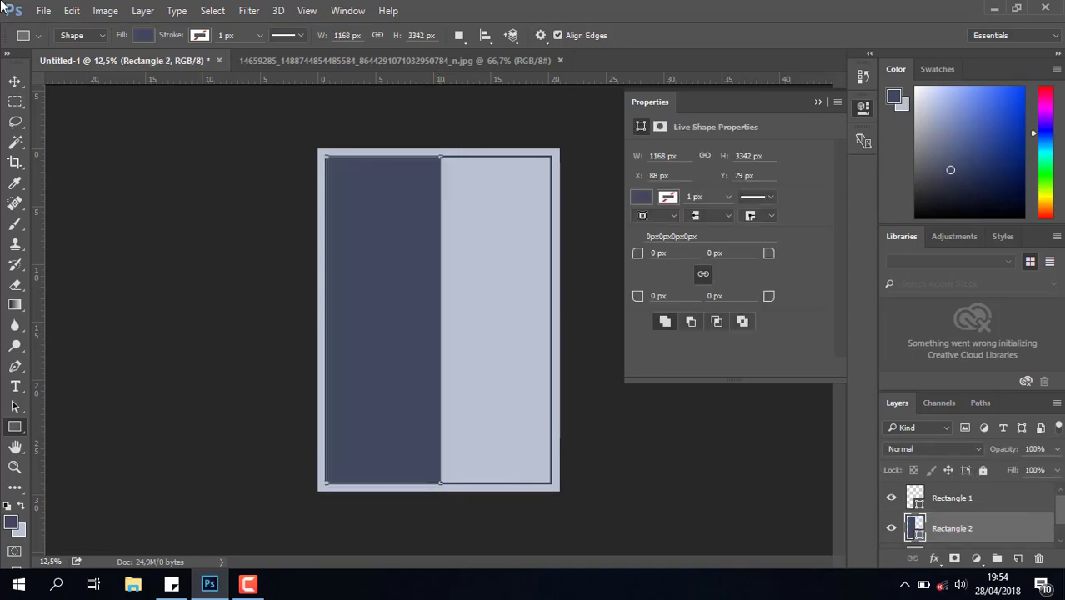
{"action": "key", "text": "v"}
{"action": "key", "text": "z"}
{"action": "left_click", "coordinate": [491, 425]}
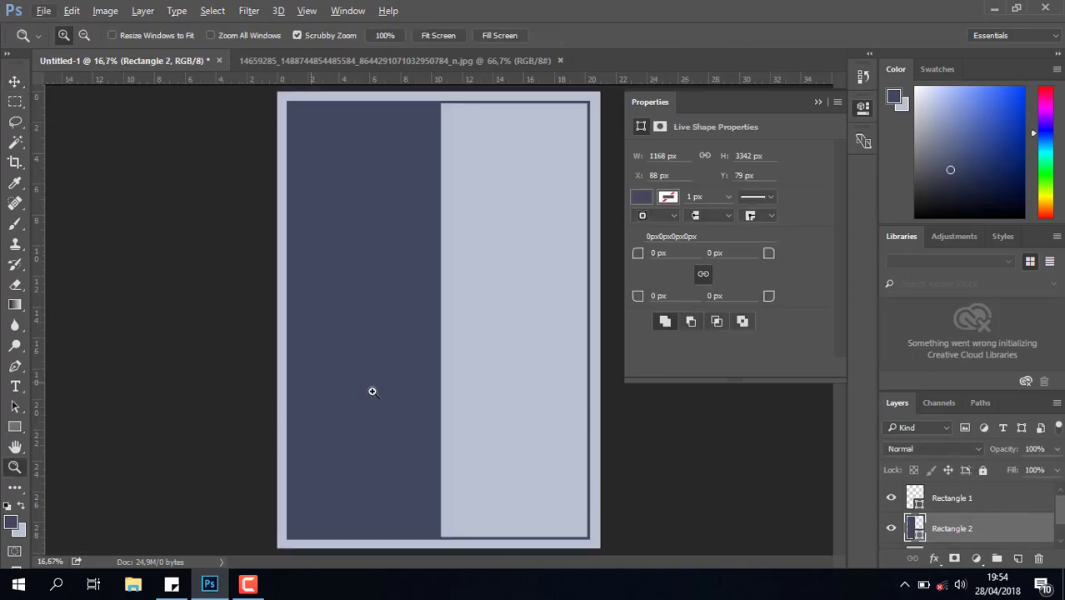
{"action": "key", "text": "ctrl+t"}
{"action": "left_click_drag", "start_coordinate": [441, 318], "coordinate": [439, 318]}
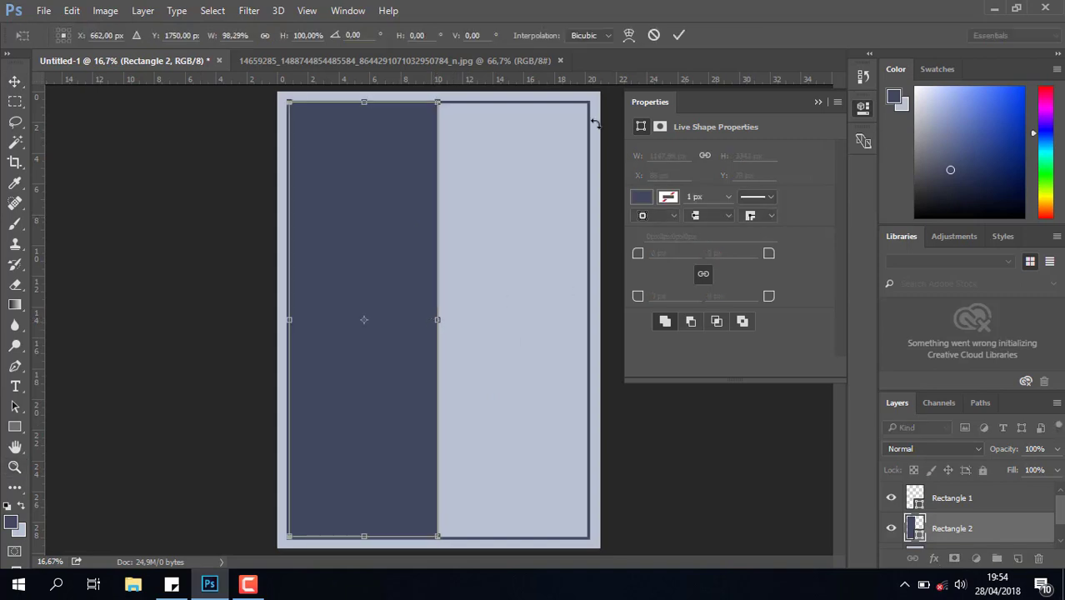
{"action": "key", "text": "Return"}
{"action": "left_click", "coordinate": [481, 443], "text": "alt"}
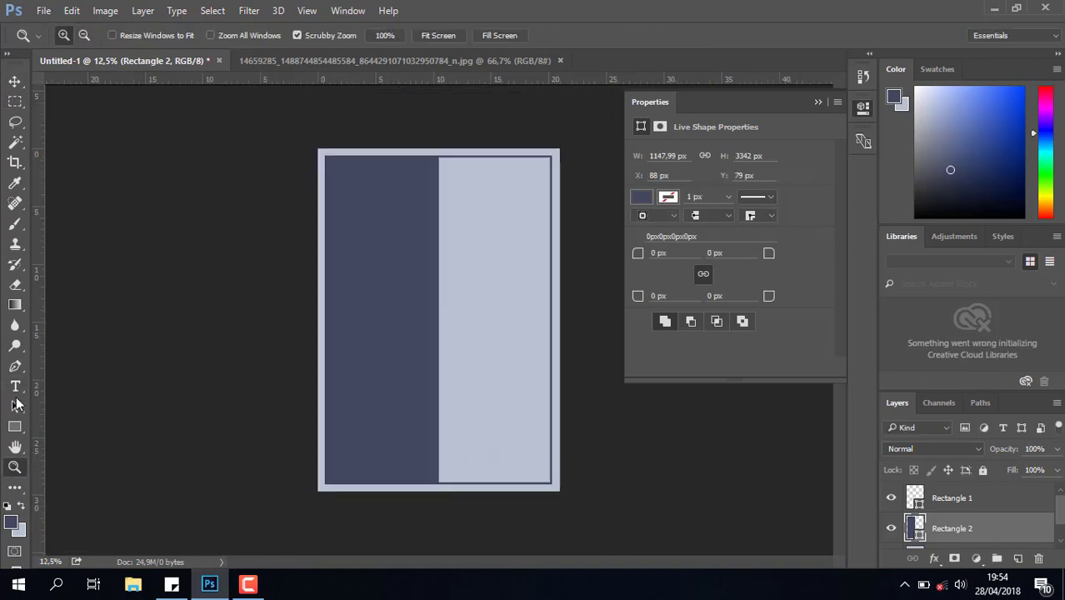
{"action": "left_click", "coordinate": [15, 427]}
Draw a circle and move and resize it onto the top of the dark panel.
{"action": "left_click", "coordinate": [67, 458]}
{"action": "left_click_drag", "start_coordinate": [157, 190], "coordinate": [233, 256]}
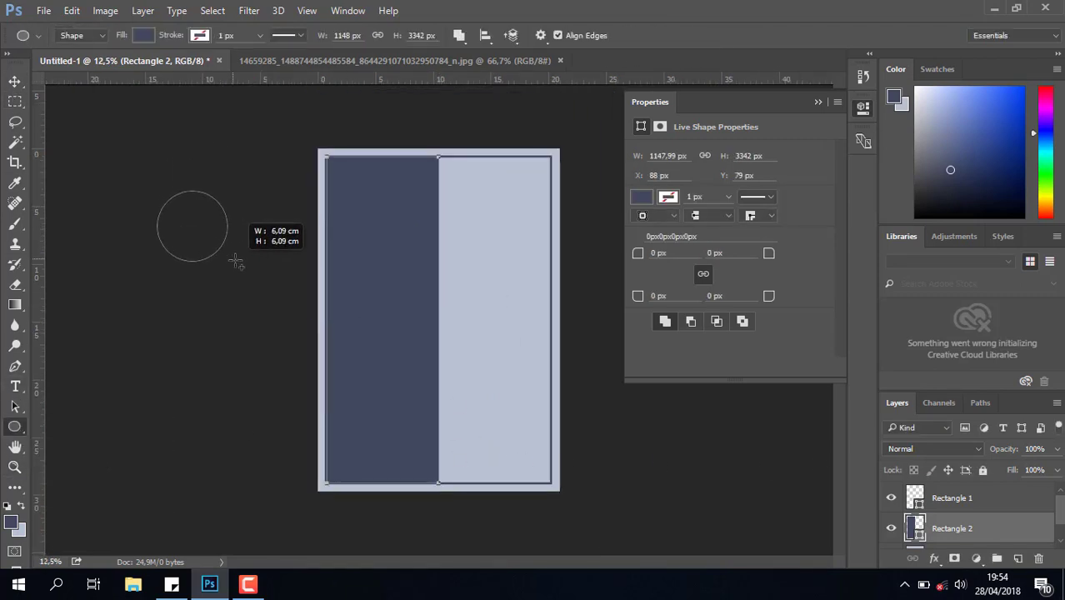
{"action": "key", "text": "v"}
{"action": "key", "text": "ctrl+alt+z"}
{"action": "key", "text": "ctrl+alt+z"}
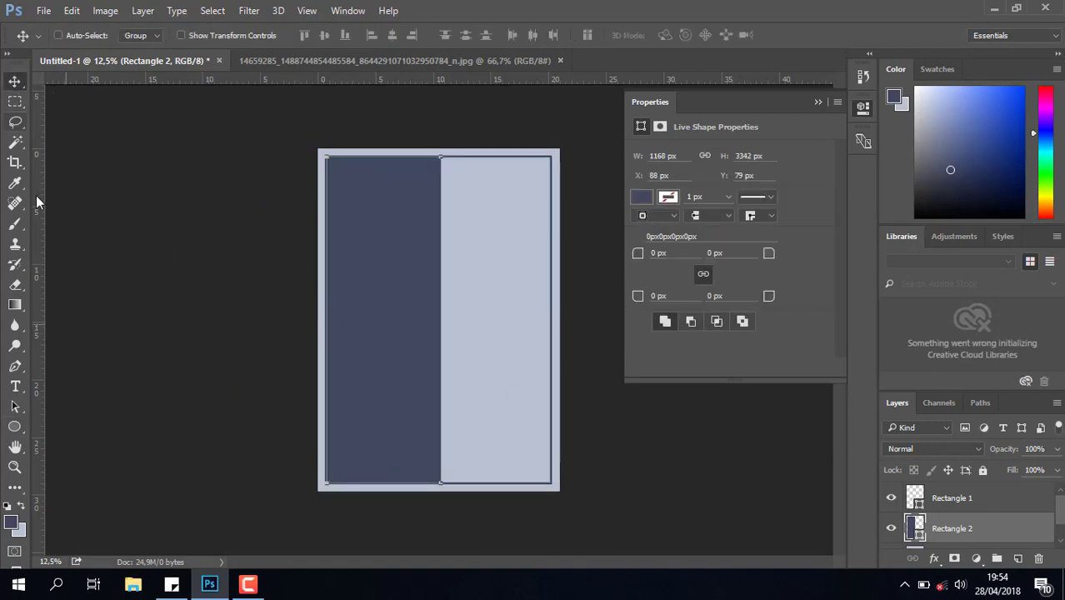
{"action": "left_click", "coordinate": [15, 426]}
{"action": "mouse_move", "coordinate": [352, 175]}
{"action": "left_mouse_down"}
{"action": "mouse_move", "coordinate": [412, 238]}
{"action": "mouse_move", "coordinate": [402, 226]}
{"action": "left_mouse_up"}
{"action": "key", "text": "v"}
{"action": "key", "text": "ctrl+t"}
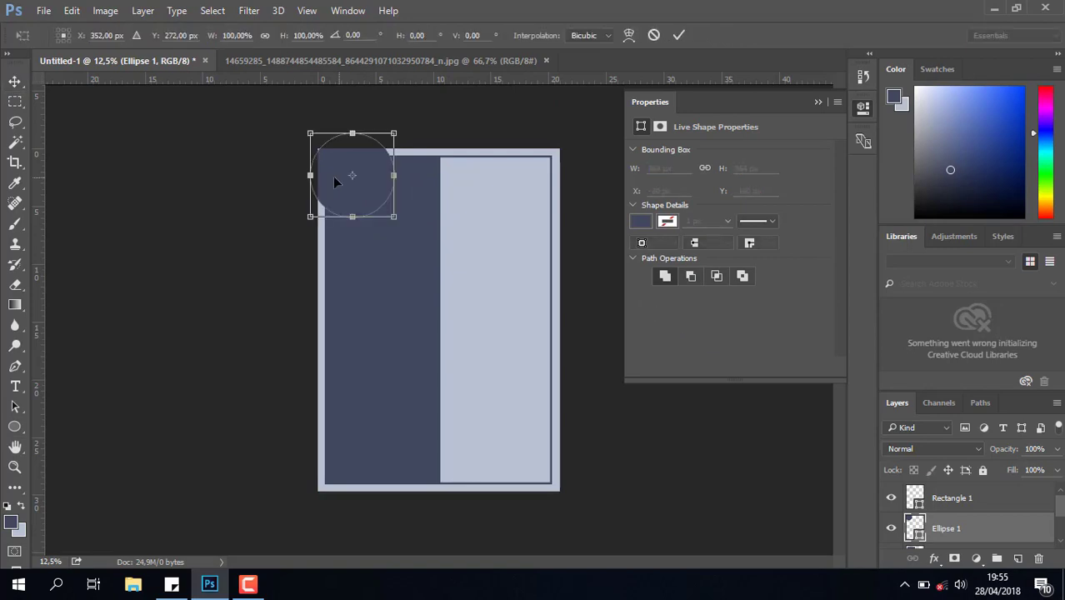
{"action": "left_click_drag", "start_coordinate": [333, 175], "coordinate": [365, 213]}
{"action": "left_click_drag", "start_coordinate": [428, 164], "coordinate": [422, 172]}
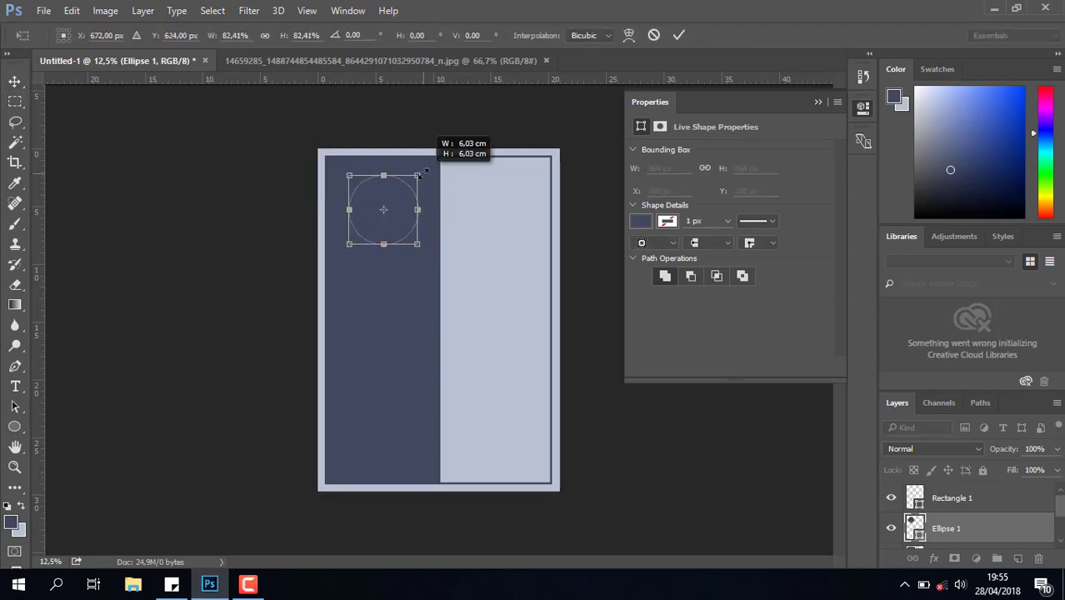
{"action": "key", "text": "Return"}
Give Ellipse 1 a 10 px white Stroke layer style.
{"action": "double_click", "coordinate": [1012, 520]}
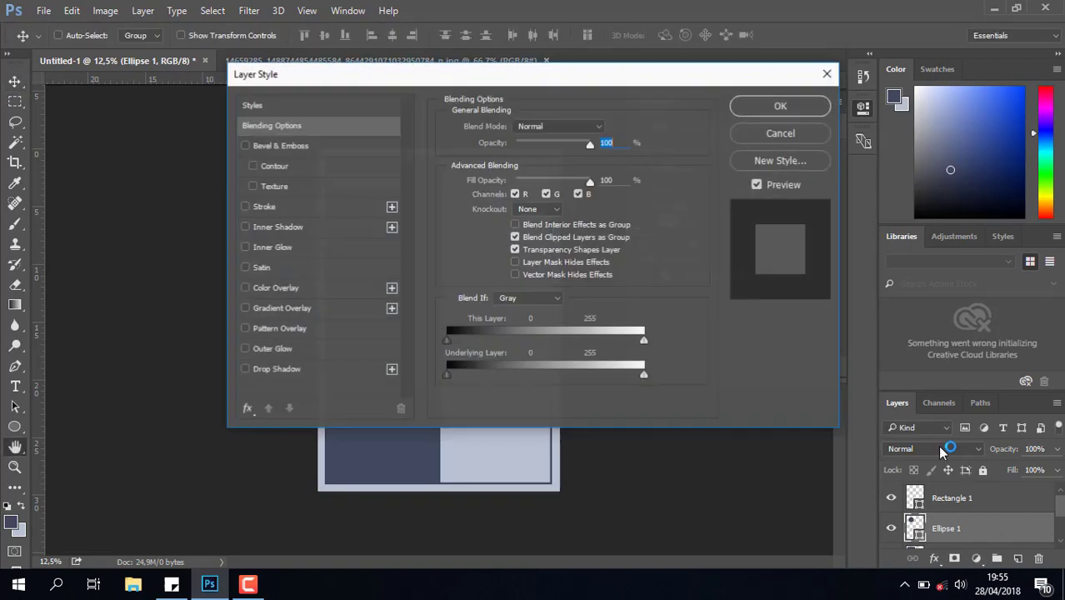
{"action": "left_click", "coordinate": [246, 207]}
{"action": "left_click", "coordinate": [414, 303]}
{"action": "left_click", "coordinate": [334, 136]}
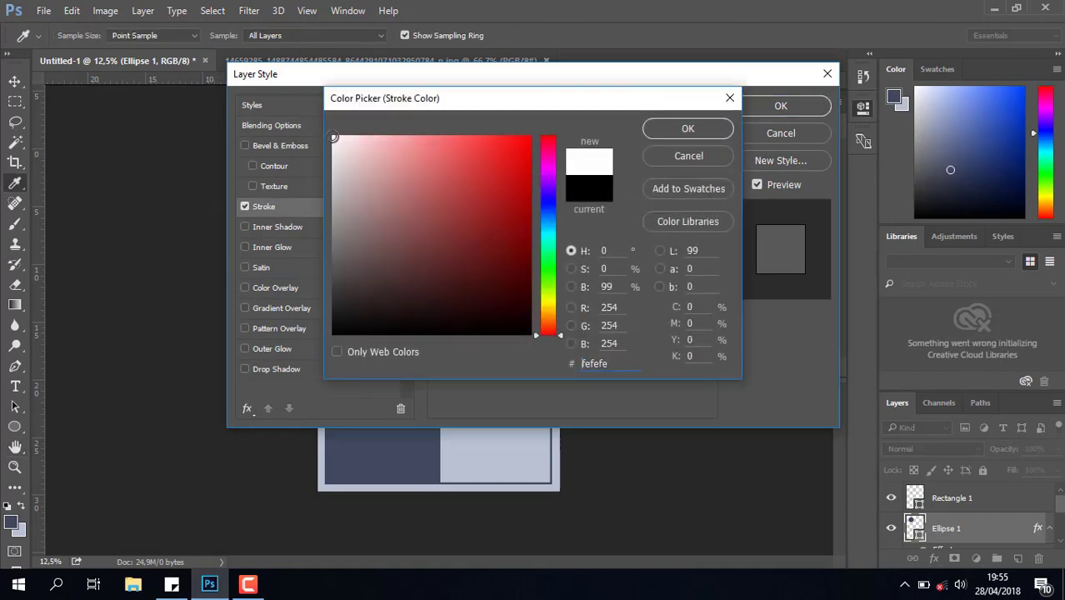
{"action": "key", "text": "Return"}
{"action": "type", "text": "10"}
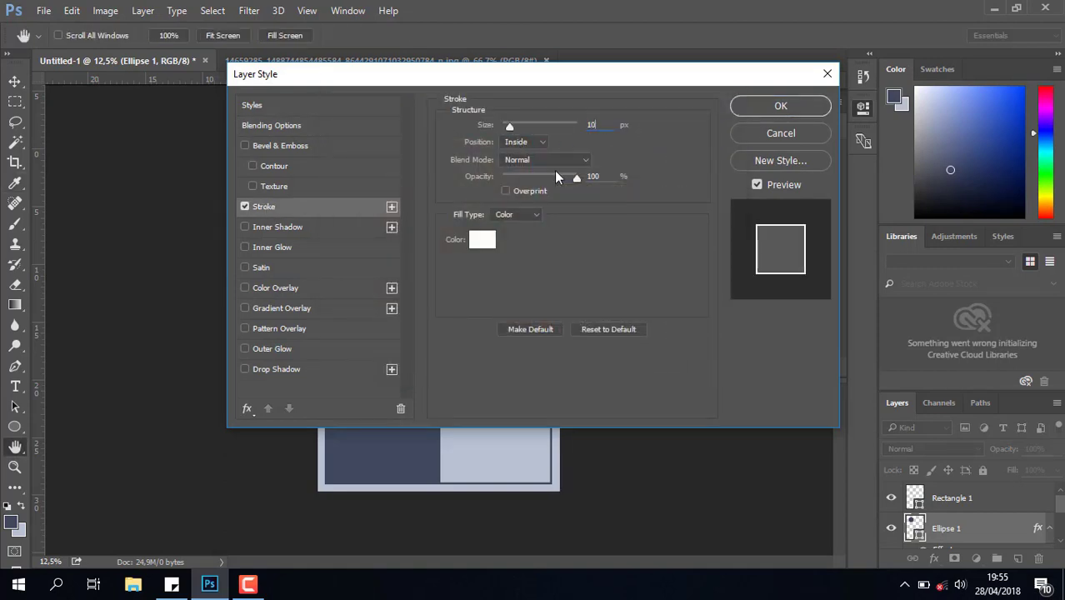
{"action": "left_click", "coordinate": [781, 111]}
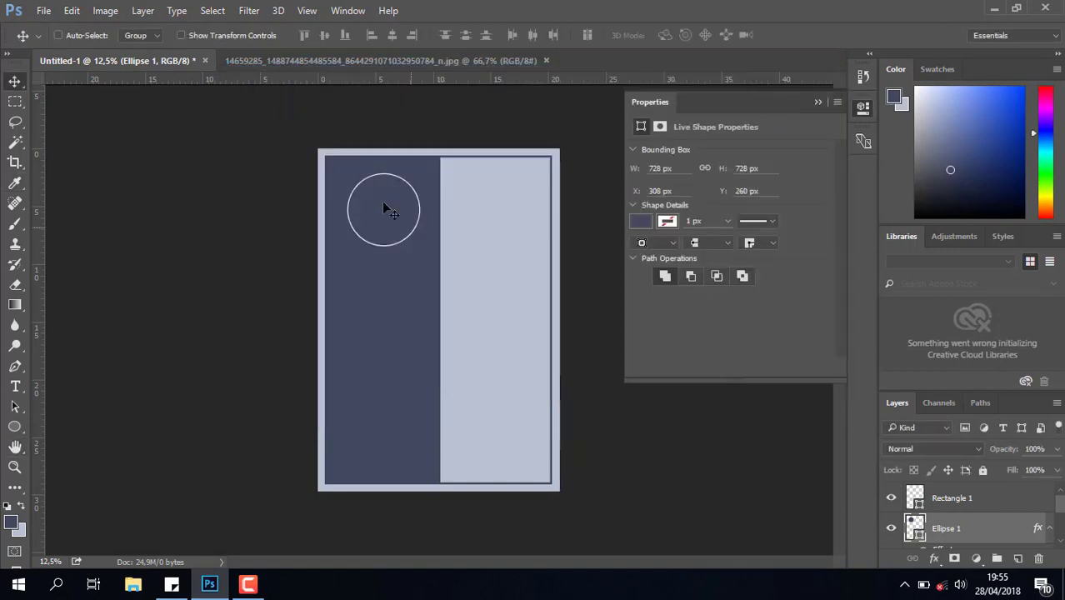
Open the dgh photo from its folder on Local Disk (E:).
{"action": "left_click", "coordinate": [44, 10]}
{"action": "left_click", "coordinate": [59, 40]}
{"action": "left_click", "coordinate": [75, 284]}
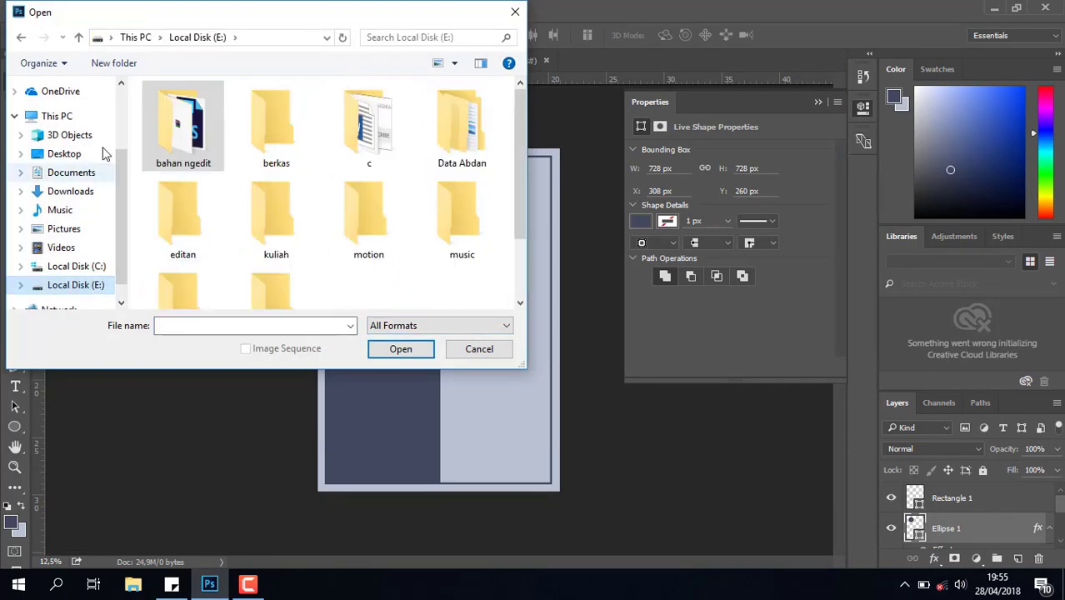
{"action": "left_click", "coordinate": [61, 248]}
{"action": "left_click", "coordinate": [461, 129]}
{"action": "left_click", "coordinate": [399, 348]}
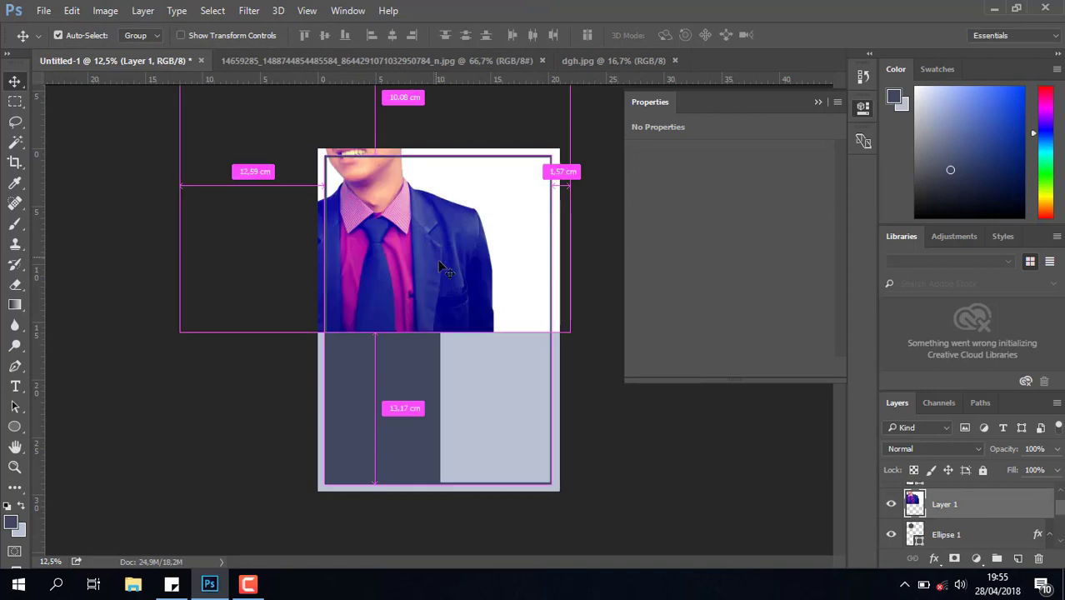
Bring the dgh photo into the CV and scale it to about 41%.
{"action": "left_click_drag", "start_coordinate": [399, 324], "coordinate": [475, 256]}
{"action": "key", "text": "ctrl+t"}
{"action": "left_click", "coordinate": [439, 320], "text": "ctrl+alt"}
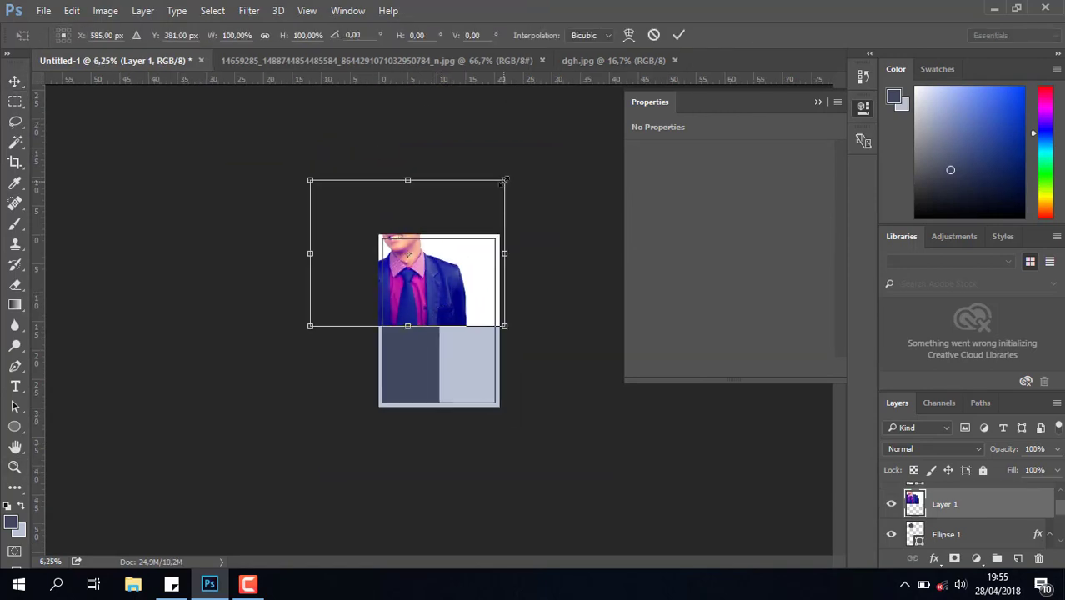
{"action": "left_click_drag", "start_coordinate": [493, 178], "coordinate": [452, 235]}
{"action": "left_click", "coordinate": [680, 35]}
{"action": "key", "text": "z"}
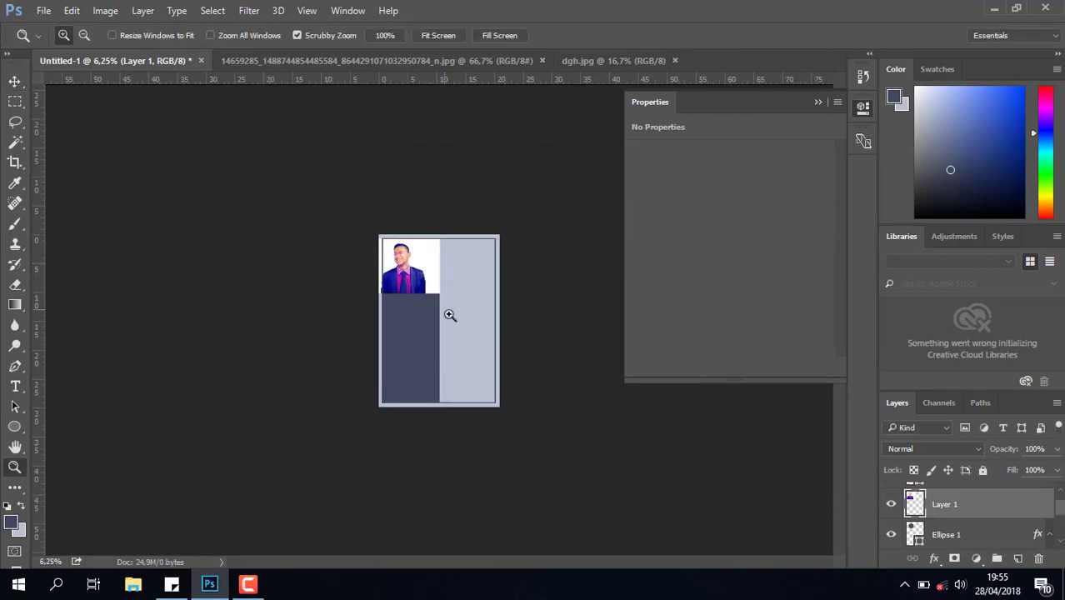
{"action": "left_click", "coordinate": [447, 315]}
{"action": "left_click", "coordinate": [446, 314]}
{"action": "left_click", "coordinate": [447, 314]}
Clip the photo into the circle and reposition it inside the frame.
{"action": "right_click", "coordinate": [944, 504]}
{"action": "left_click", "coordinate": [844, 291]}
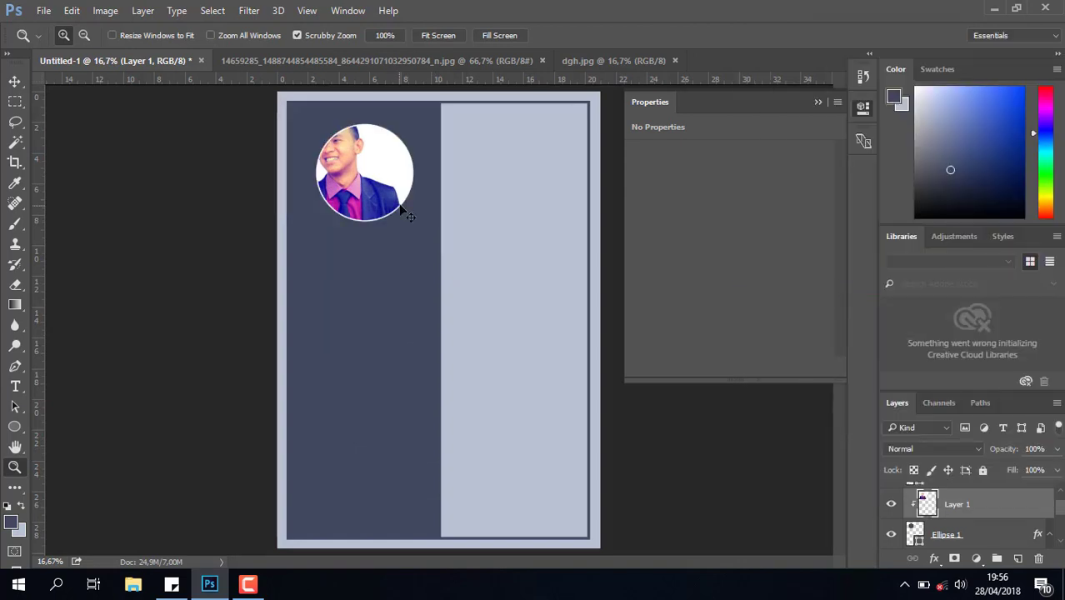
{"action": "key", "text": "ctrl+t"}
{"action": "left_click_drag", "start_coordinate": [368, 182], "coordinate": [387, 187]}
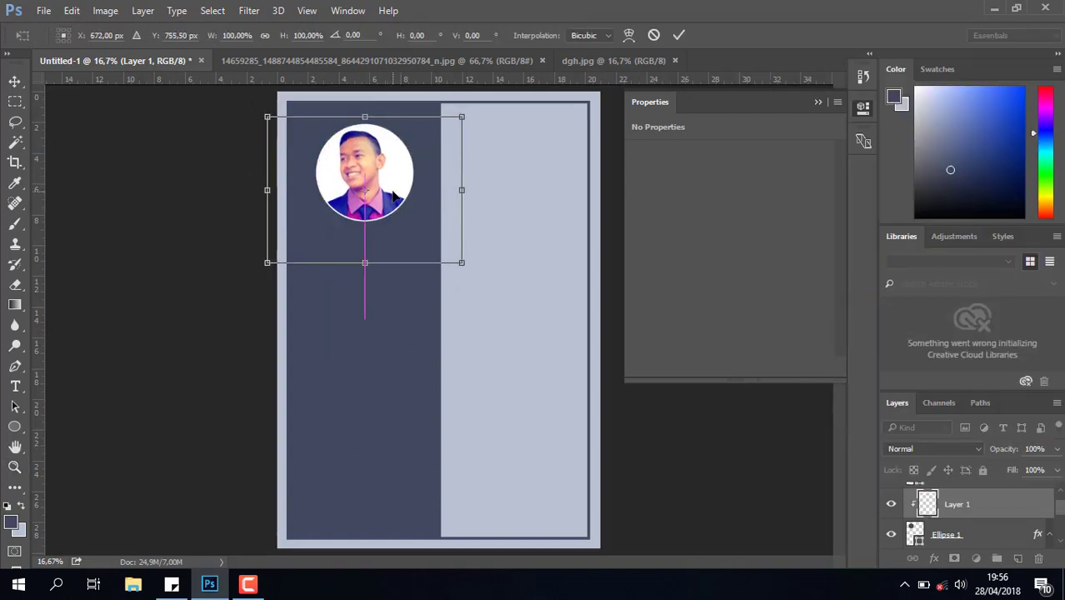
{"action": "key", "text": "Return"}
{"action": "key", "text": "z"}
{"action": "scroll", "coordinate": [969, 531], "scroll_direction": "up", "scroll_amount": 2}
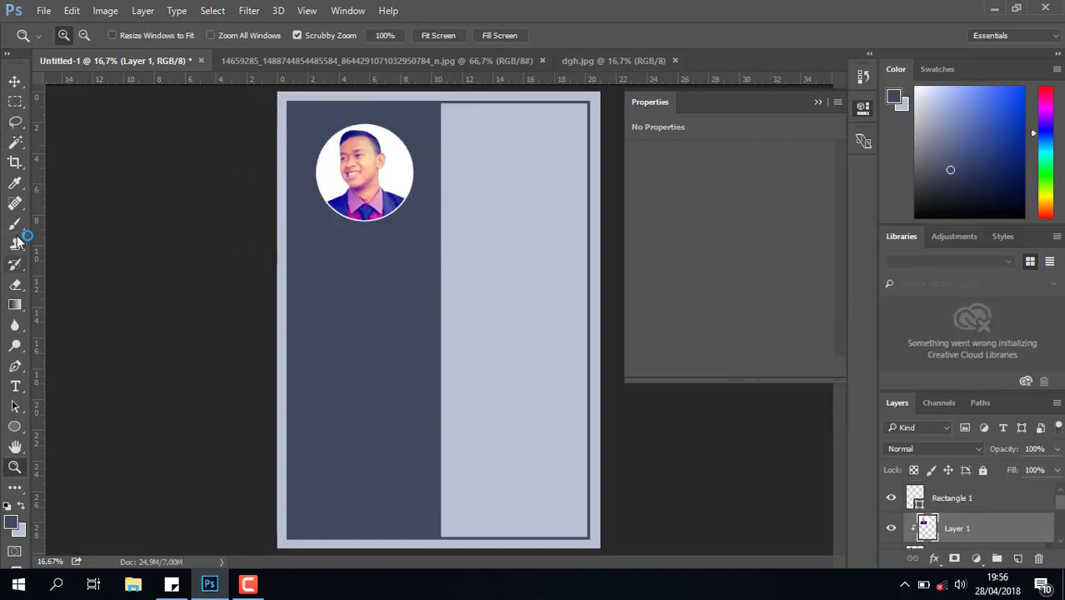
{"action": "left_click", "coordinate": [15, 386]}
Type SUHENDAR in the sampled light page colour and move it under the photo.
{"action": "left_click", "coordinate": [361, 295]}
{"action": "type", "text": "SUHENDAR"}
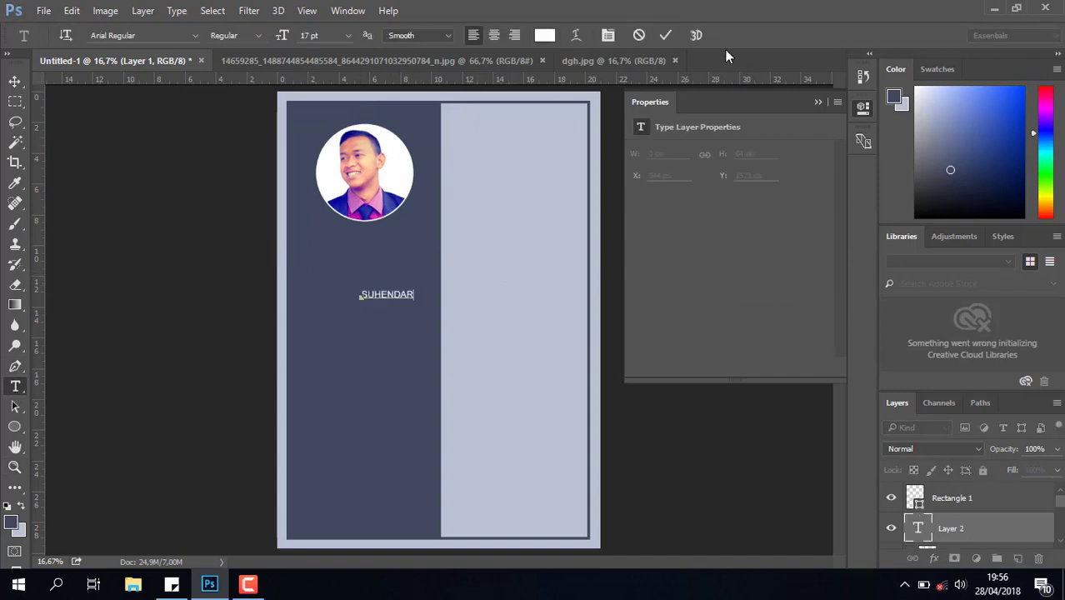
{"action": "left_click", "coordinate": [665, 35]}
{"action": "left_click", "coordinate": [544, 35]}
{"action": "left_click", "coordinate": [550, 472]}
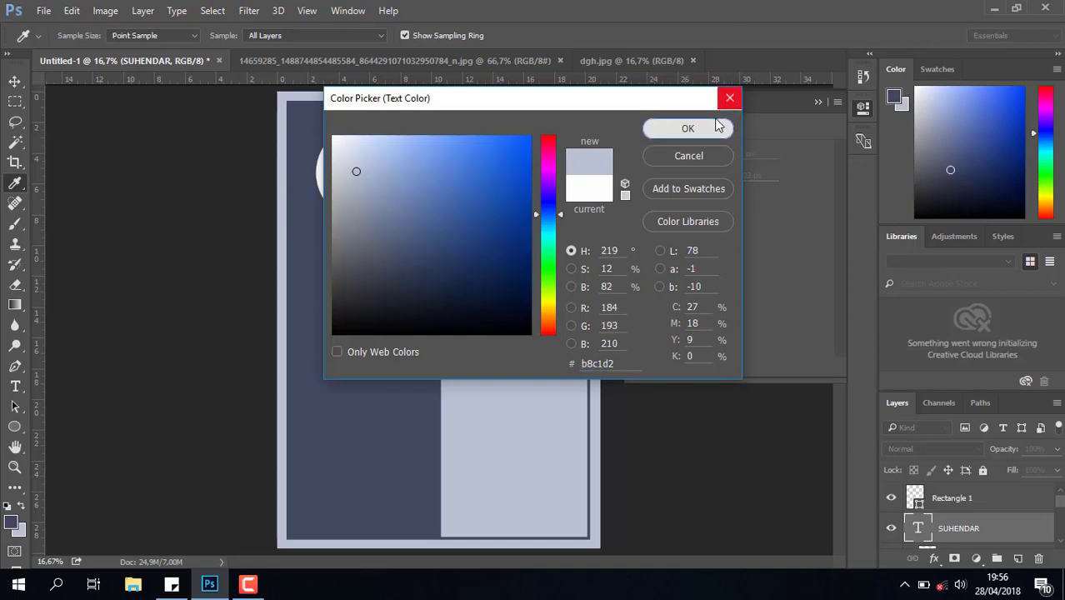
{"action": "left_click", "coordinate": [687, 128]}
{"action": "key", "text": "v"}
{"action": "left_click_drag", "start_coordinate": [380, 300], "coordinate": [355, 248]}
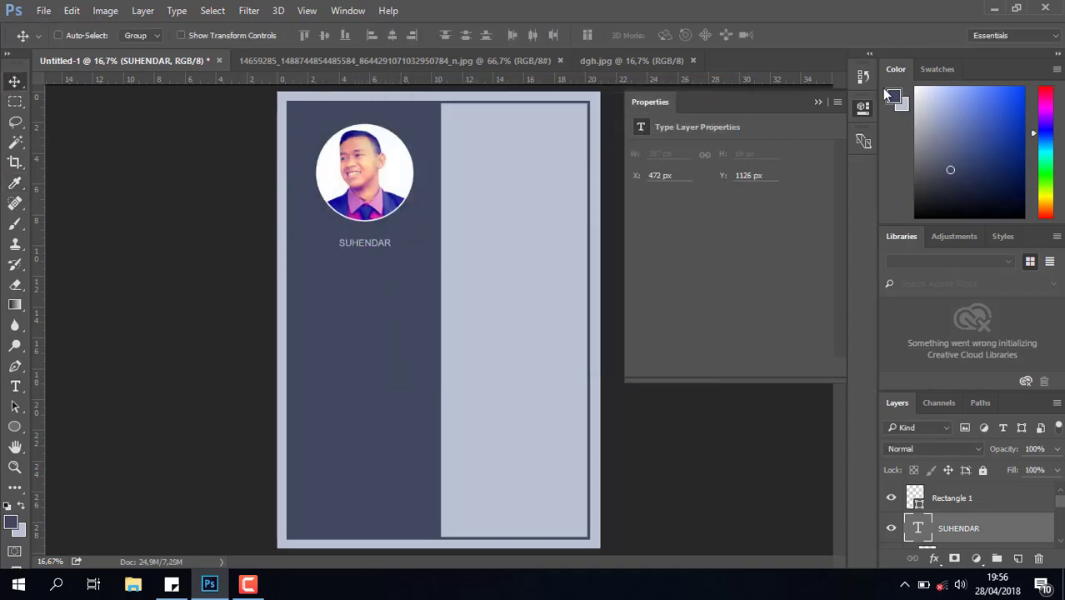
Set the name to 36 pt Arial Narrow Bold and centre it under the photo.
{"action": "key", "text": "t"}
{"action": "left_click", "coordinate": [347, 35]}
{"action": "left_click", "coordinate": [341, 259]}
{"action": "key", "text": "v"}
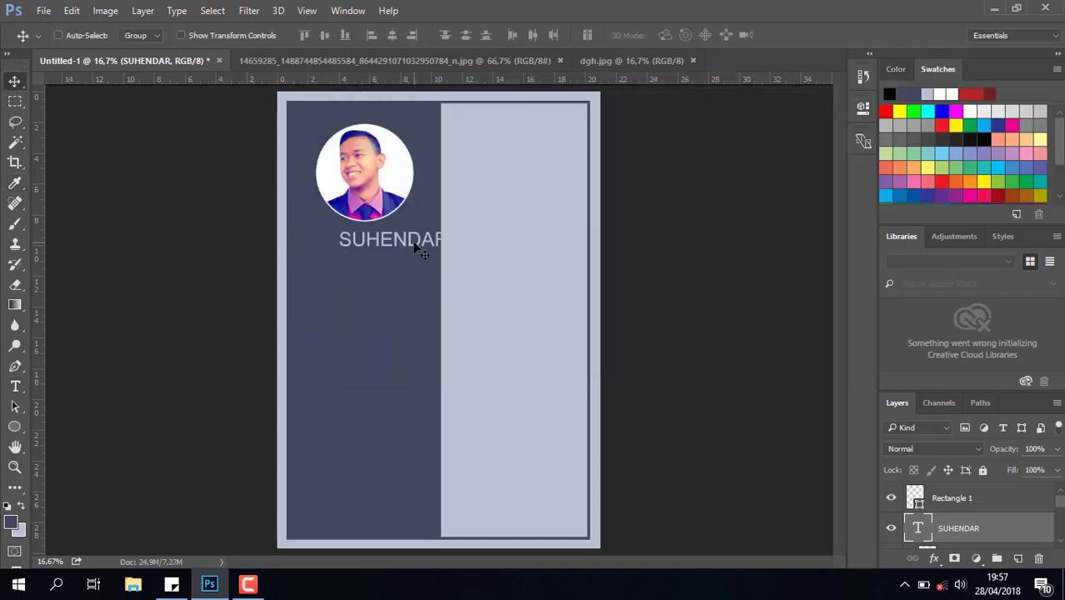
{"action": "left_click_drag", "start_coordinate": [423, 245], "coordinate": [395, 248]}
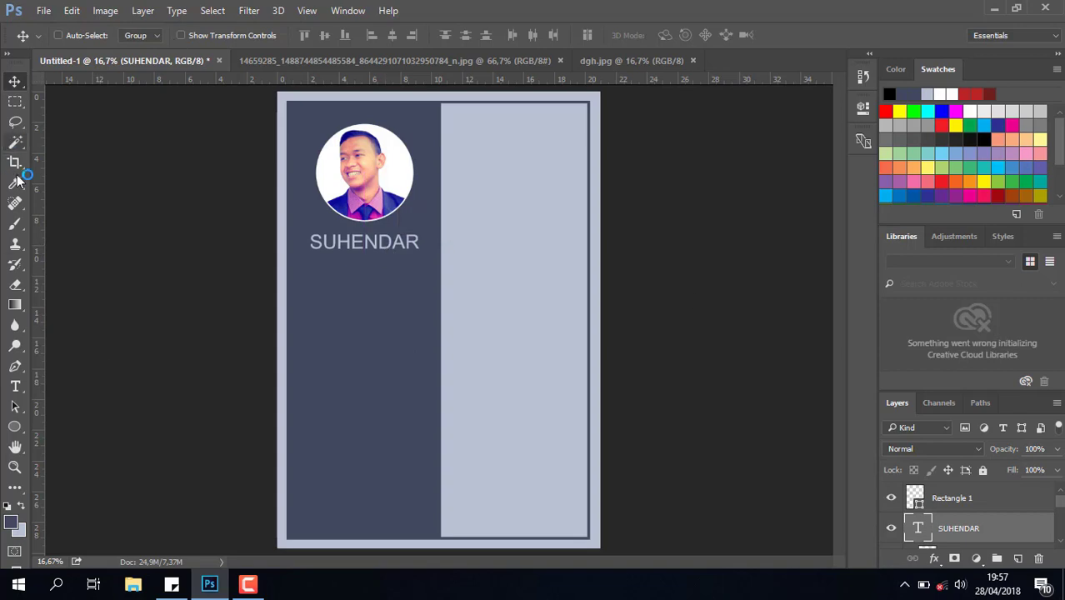
{"action": "key", "text": "t"}
{"action": "left_click", "coordinate": [192, 35]}
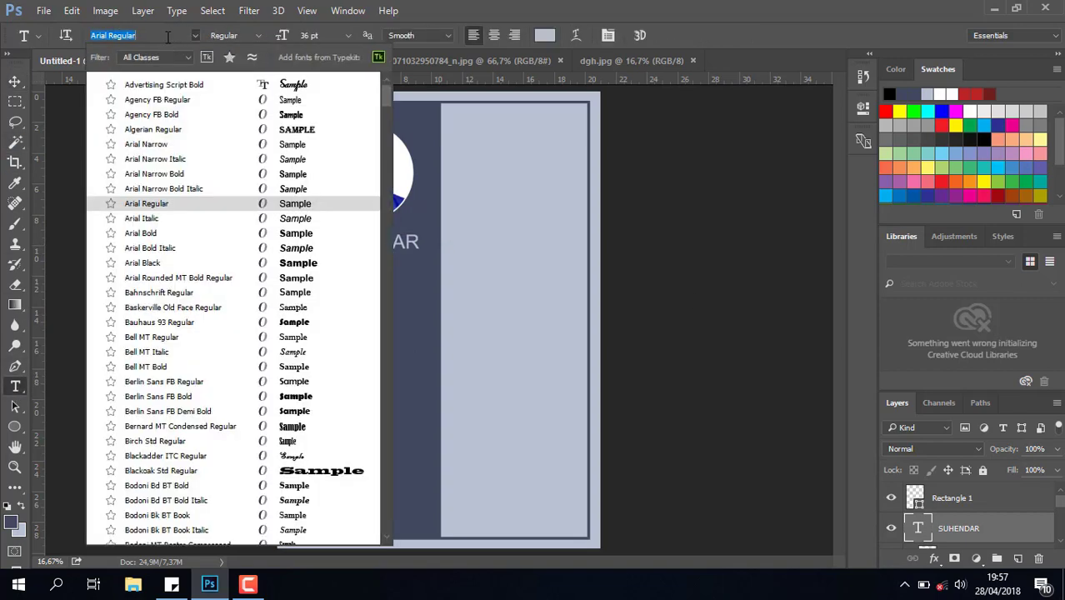
{"action": "left_click", "coordinate": [320, 85]}
{"action": "key", "text": "Down"}
{"action": "key", "text": "Down"}
{"action": "key", "text": "Down"}
{"action": "key", "text": "Up"}
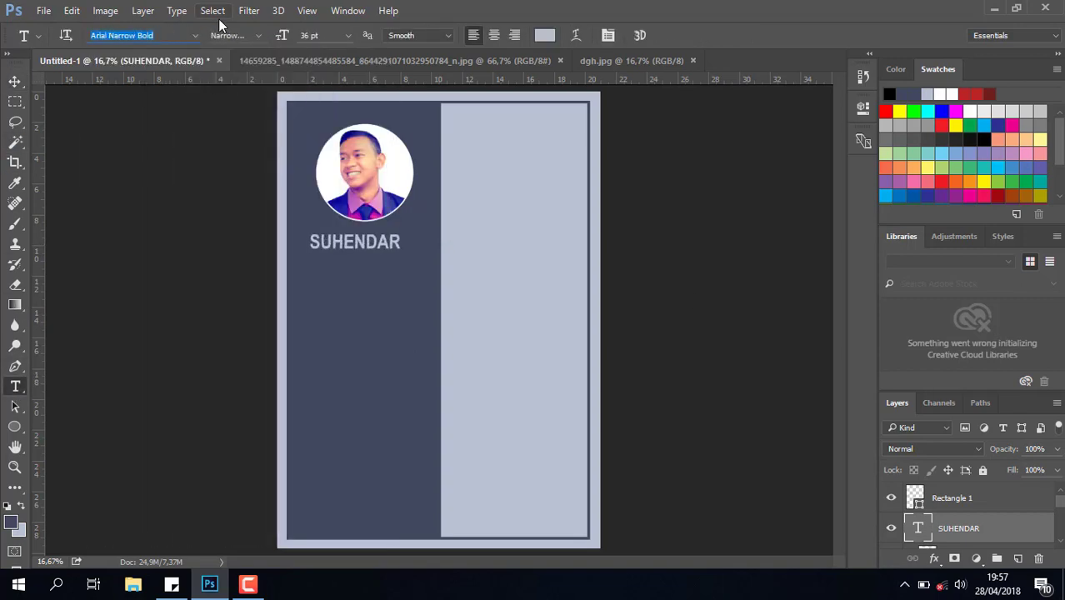
Set the name's tracking to 200 and recentre it under the photo.
{"action": "left_click", "coordinate": [607, 35]}
{"action": "mouse_move", "coordinate": [783, 253]}
{"action": "left_mouse_down"}
{"action": "mouse_move", "coordinate": [797, 265]}
{"action": "mouse_move", "coordinate": [783, 251]}
{"action": "mouse_move", "coordinate": [787, 235]}
{"action": "left_mouse_up"}
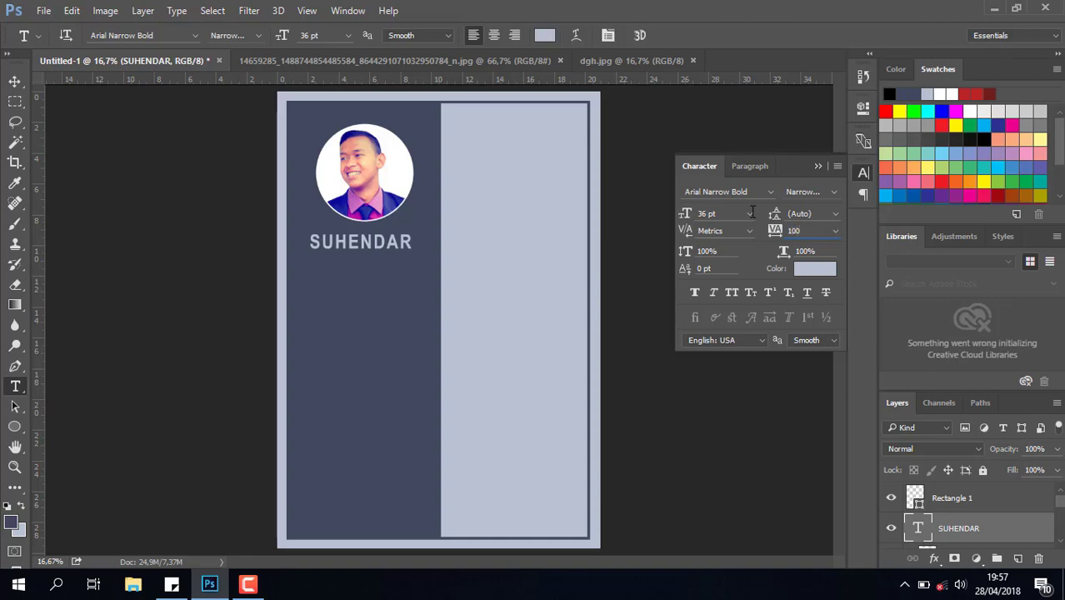
{"action": "key", "text": "Return"}
{"action": "type", "text": "200"}
{"action": "key", "text": "Return"}
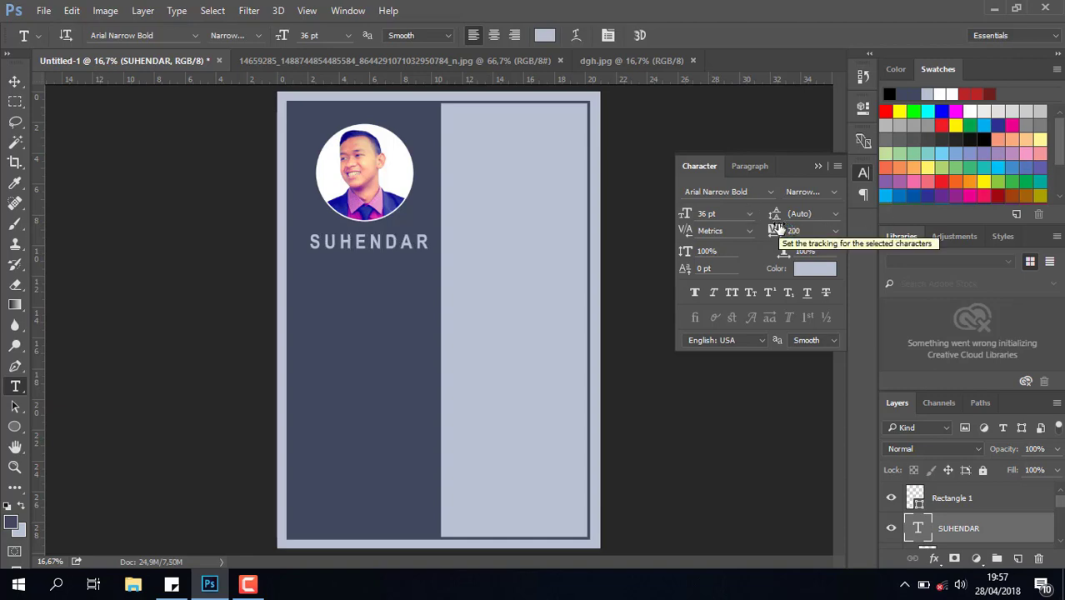
{"action": "key", "text": "v"}
{"action": "left_click_drag", "start_coordinate": [383, 242], "coordinate": [386, 236]}
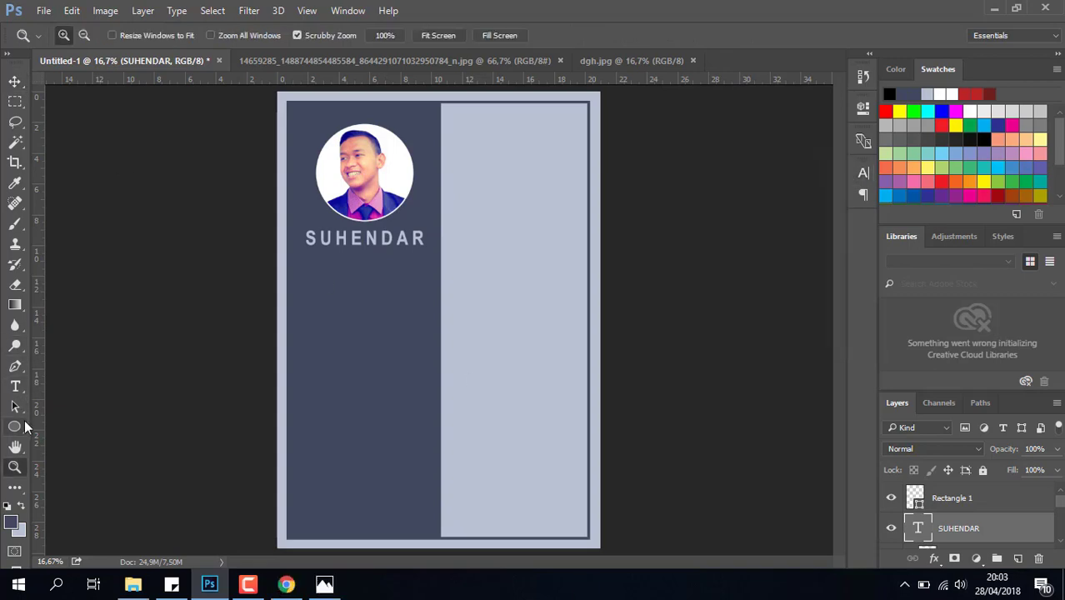
Draw a dark rectangle bar across the top of the right column.
{"action": "right_click", "coordinate": [17, 431]}
{"action": "left_click", "coordinate": [79, 426]}
{"action": "left_click_drag", "start_coordinate": [444, 107], "coordinate": [584, 132]}
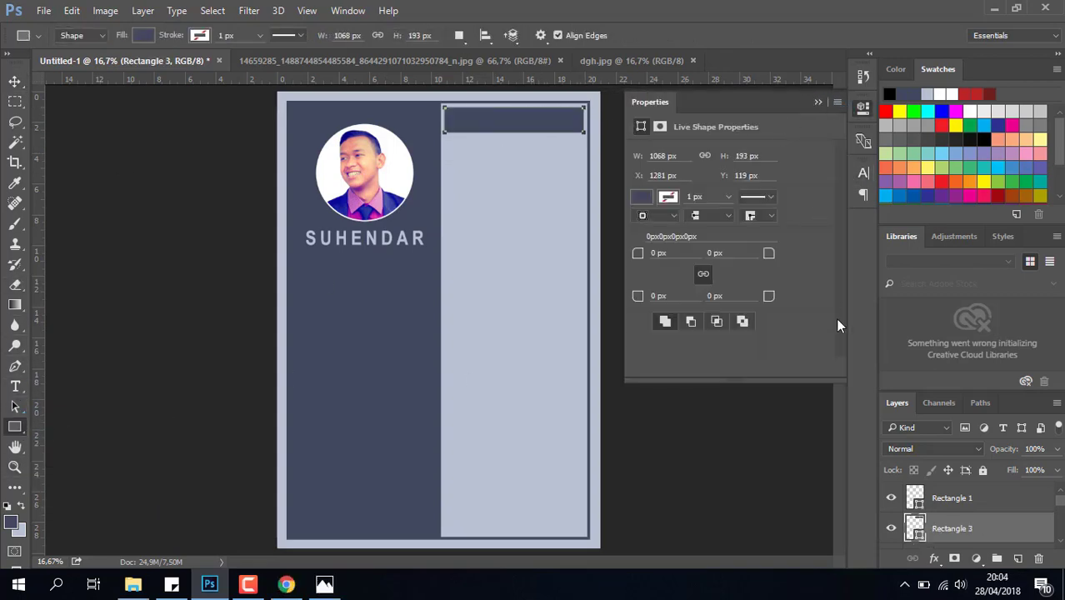
Type Education and move it up into the dark bar.
{"action": "key", "text": "t"}
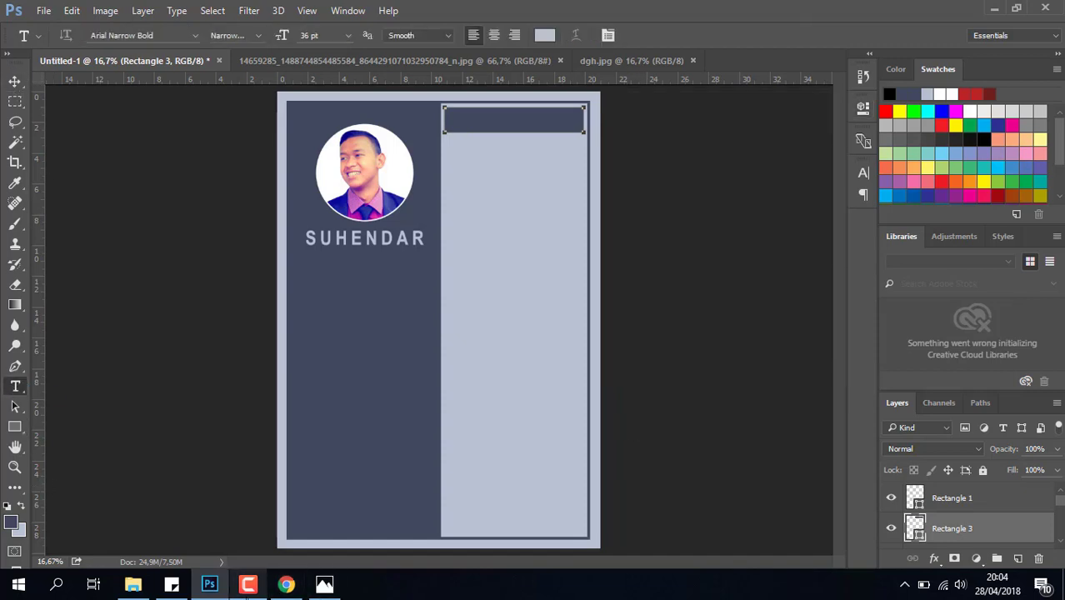
{"action": "left_click", "coordinate": [484, 261]}
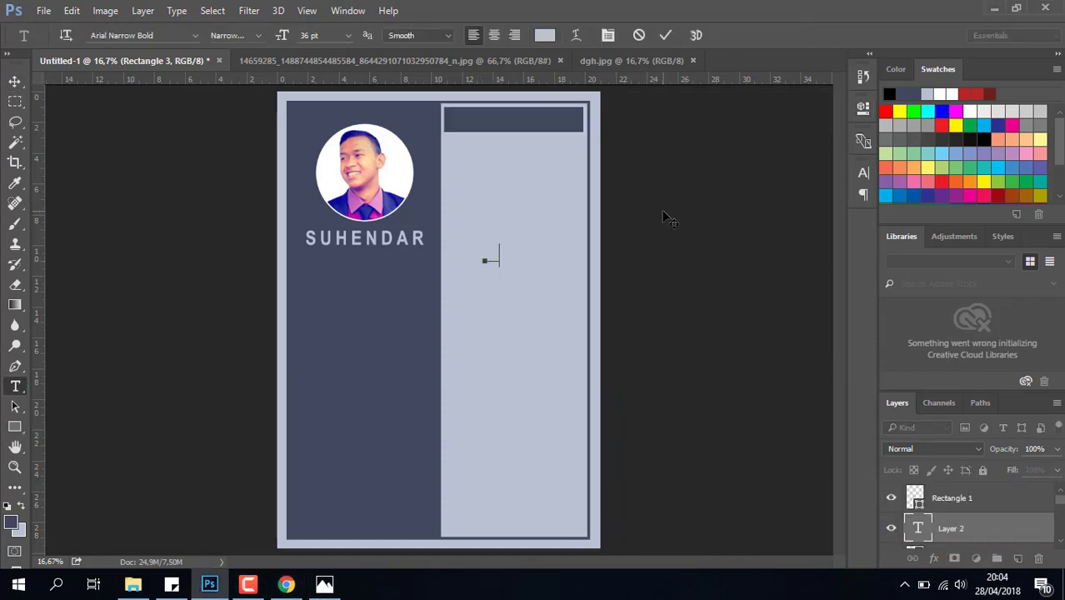
{"action": "key", "text": "ctrl+Return"}
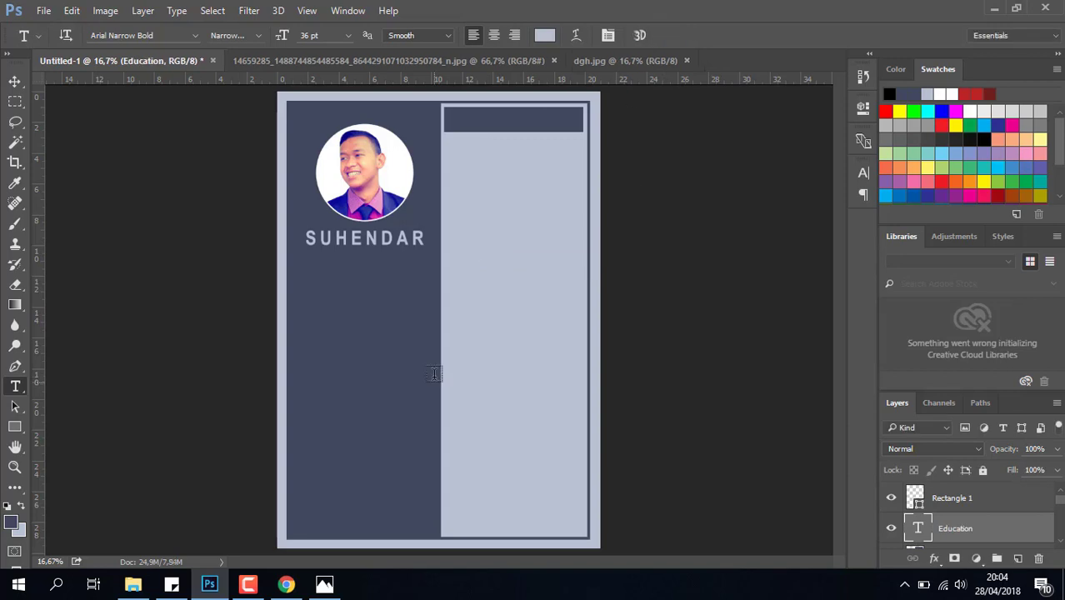
{"action": "key", "text": "ctrl+t"}
{"action": "left_click_drag", "start_coordinate": [573, 256], "coordinate": [557, 125]}
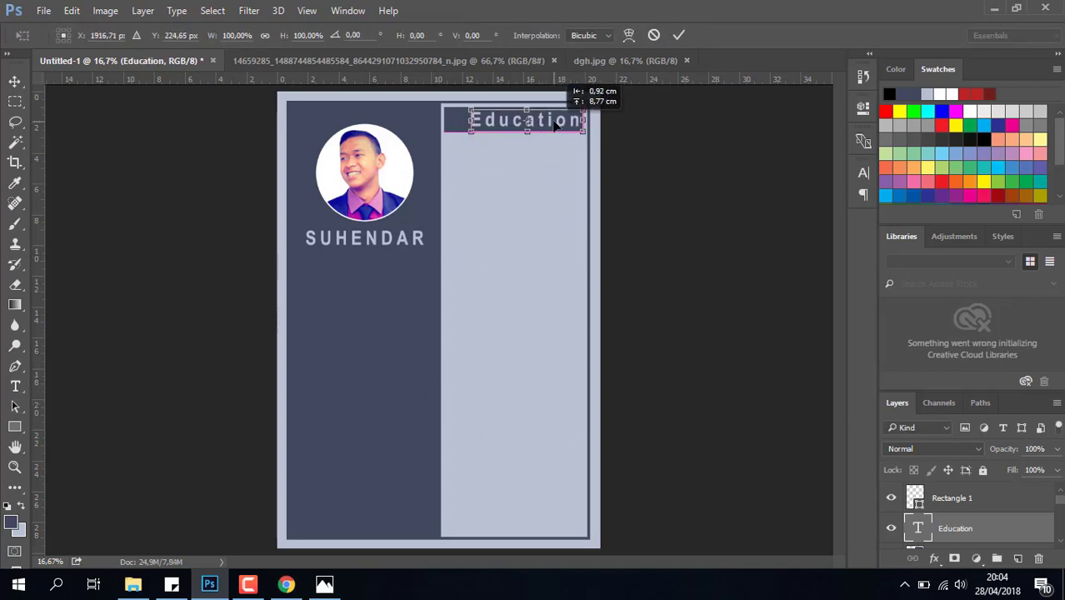
{"action": "left_click", "coordinate": [678, 35]}
Set Education's tracking to 100 and nudge it into place within the bar.
{"action": "left_click", "coordinate": [863, 173]}
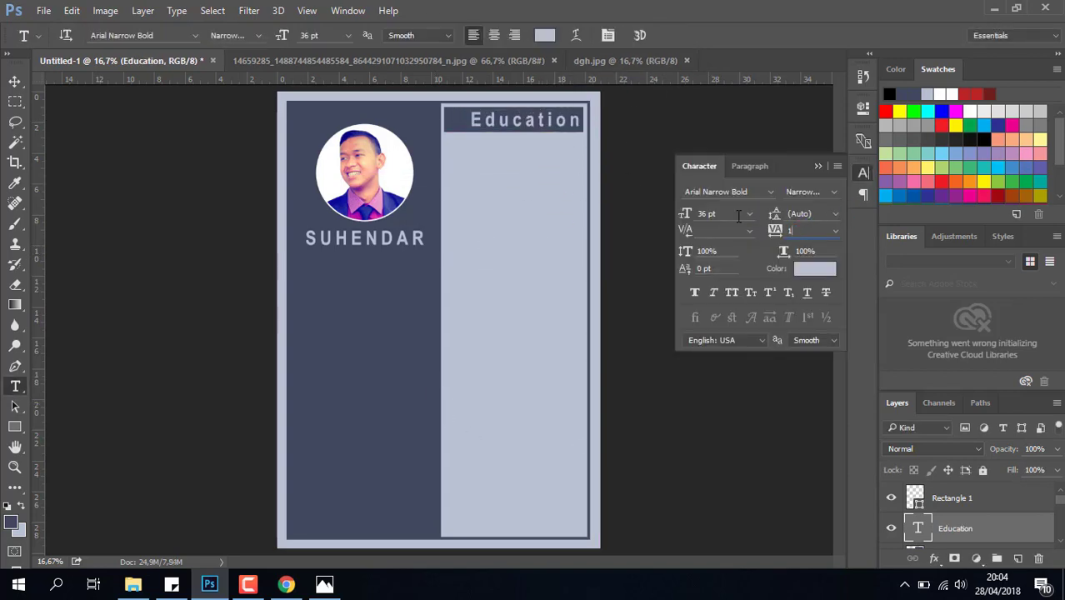
{"action": "type", "text": "00"}
{"action": "key", "text": "Return"}
{"action": "left_click", "coordinate": [14, 81]}
{"action": "left_click", "coordinate": [817, 166]}
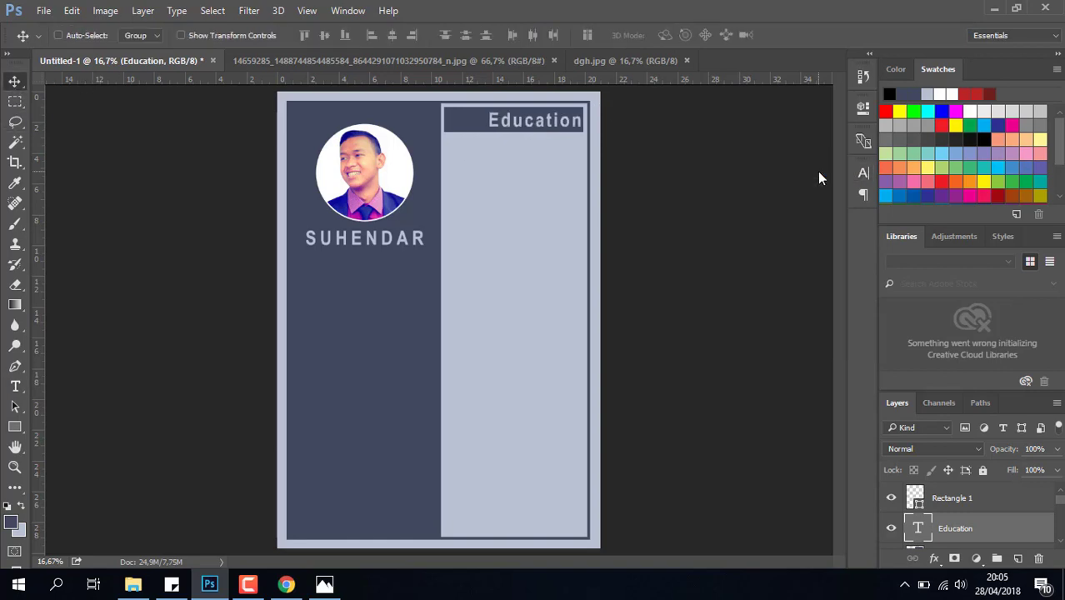
{"action": "left_click_drag", "start_coordinate": [565, 120], "coordinate": [569, 123]}
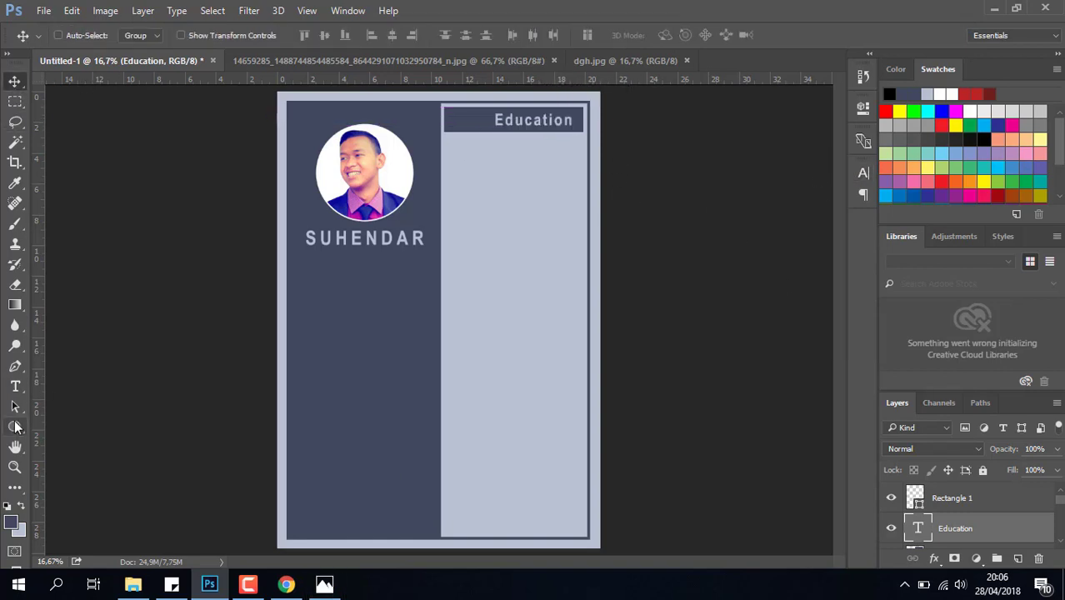
Draw a small bullet circle under the Education heading.
{"action": "key", "text": "u"}
{"action": "left_click_drag", "start_coordinate": [447, 143], "coordinate": [449, 145]}
{"action": "key", "text": "v"}
{"action": "left_click", "coordinate": [818, 102]}
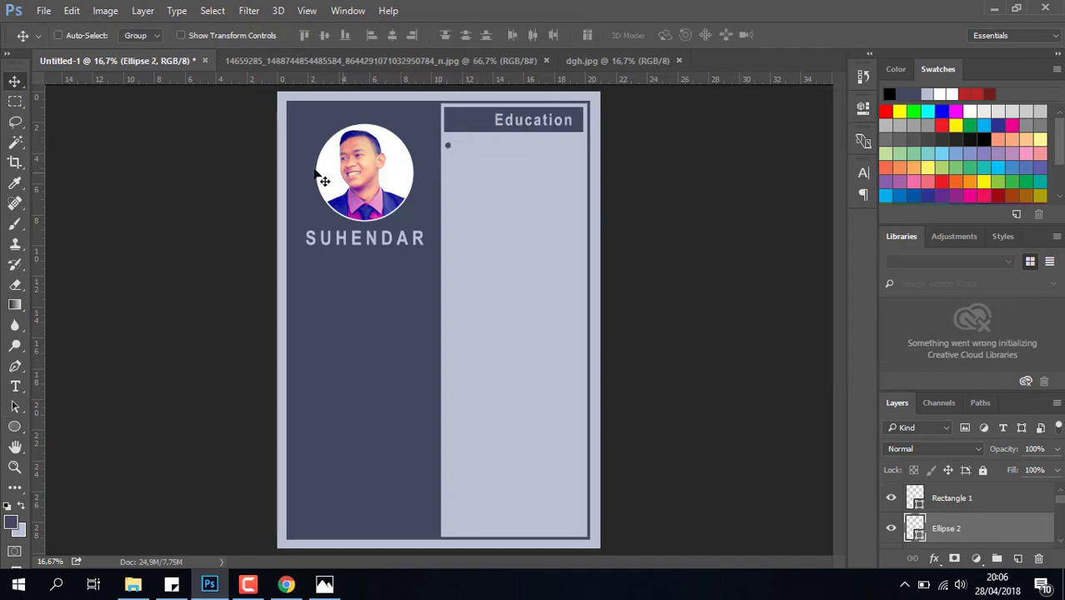
Type 2004 - 2010 beside the bullet in dark #40485f and line it up.
{"action": "key", "text": "t"}
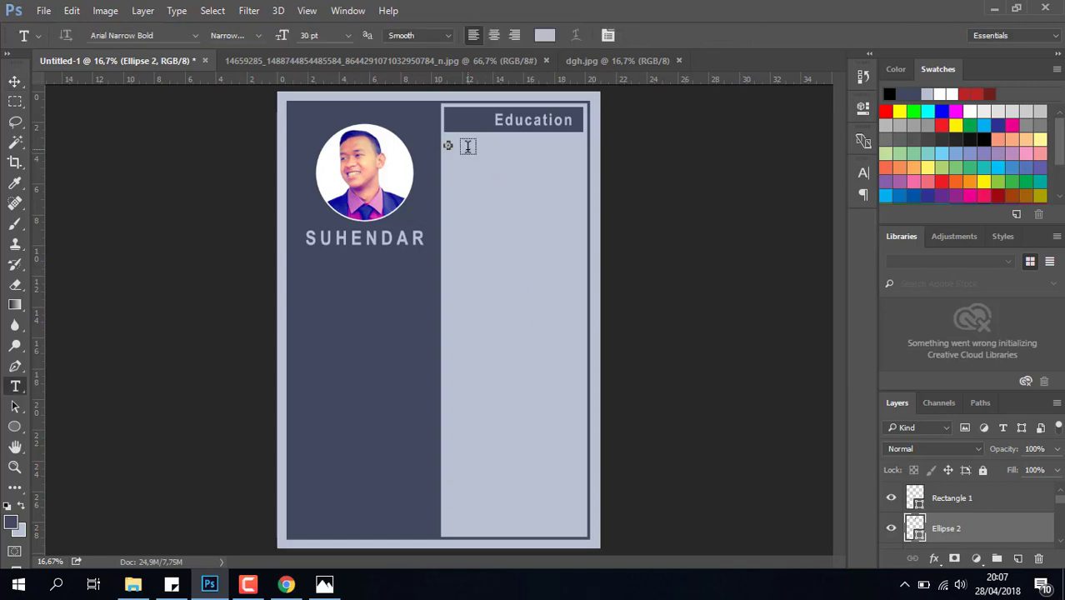
{"action": "left_click", "coordinate": [468, 146]}
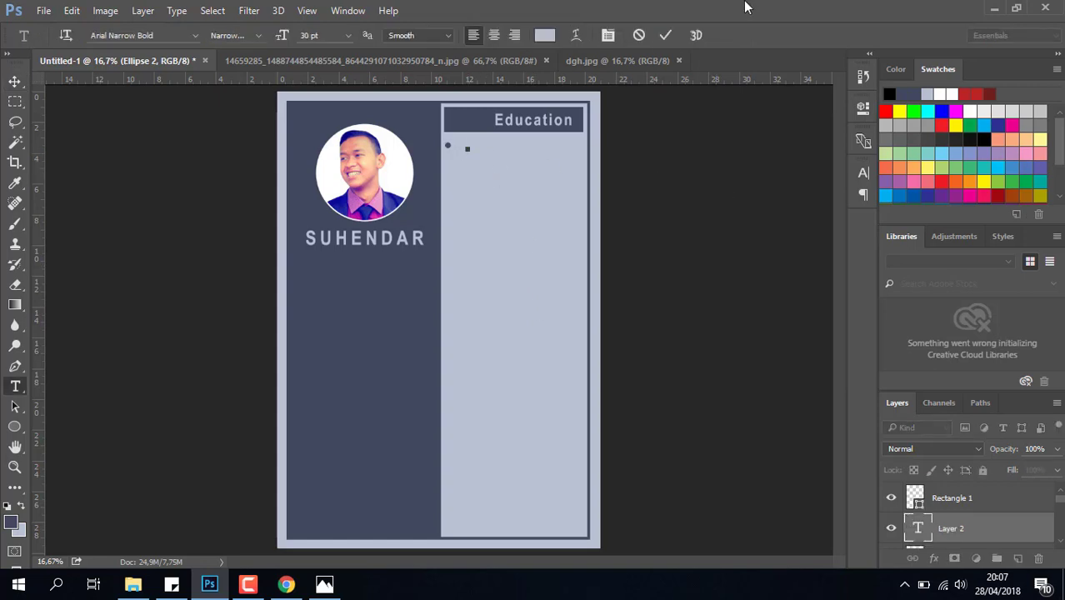
{"action": "left_click", "coordinate": [639, 35]}
{"action": "left_click", "coordinate": [461, 148]}
{"action": "key", "text": "ctrl+Return"}
{"action": "left_click", "coordinate": [548, 38]}
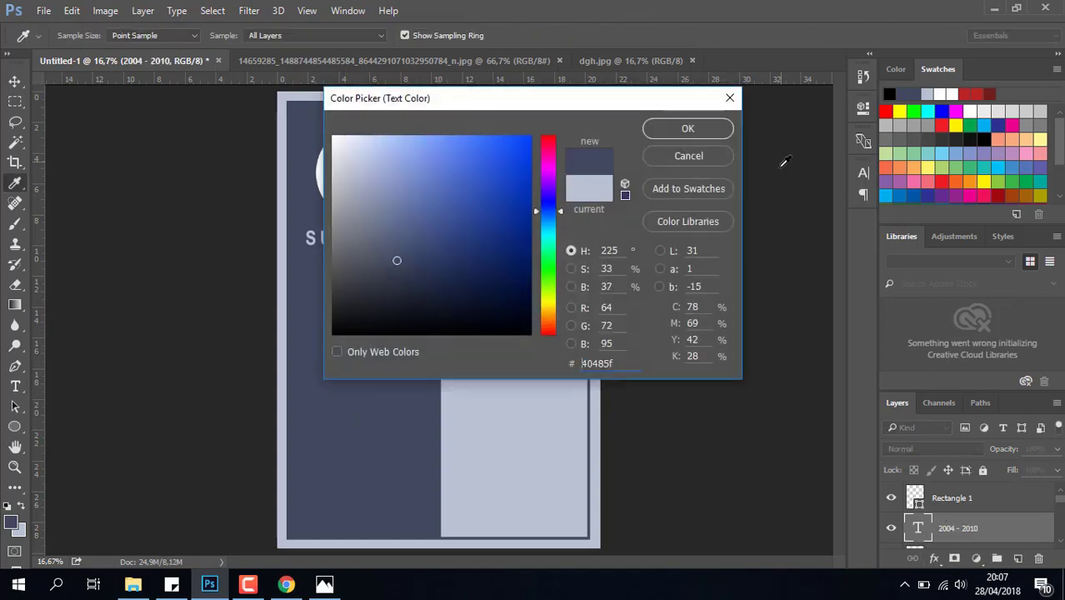
{"action": "left_click", "coordinate": [687, 126]}
{"action": "left_click", "coordinate": [14, 81]}
{"action": "left_click_drag", "start_coordinate": [499, 147], "coordinate": [499, 147]}
Type SD Negri 1 Cidahu and move it under 2004 - 2010.
{"action": "left_click", "coordinate": [15, 386]}
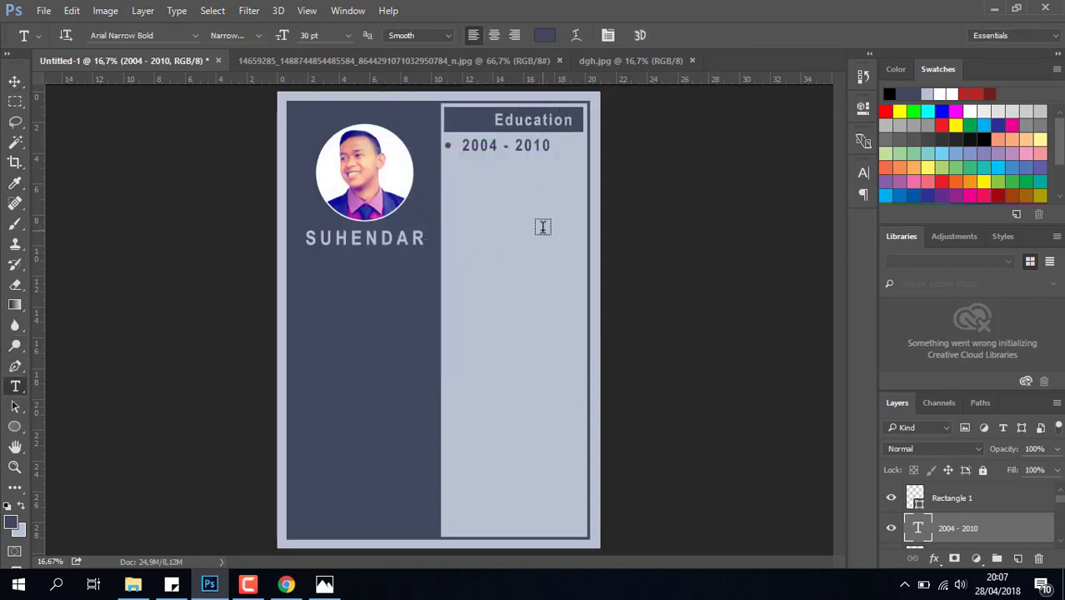
{"action": "left_click", "coordinate": [479, 211]}
{"action": "type", "text": "SD Negri 1 Cida"}
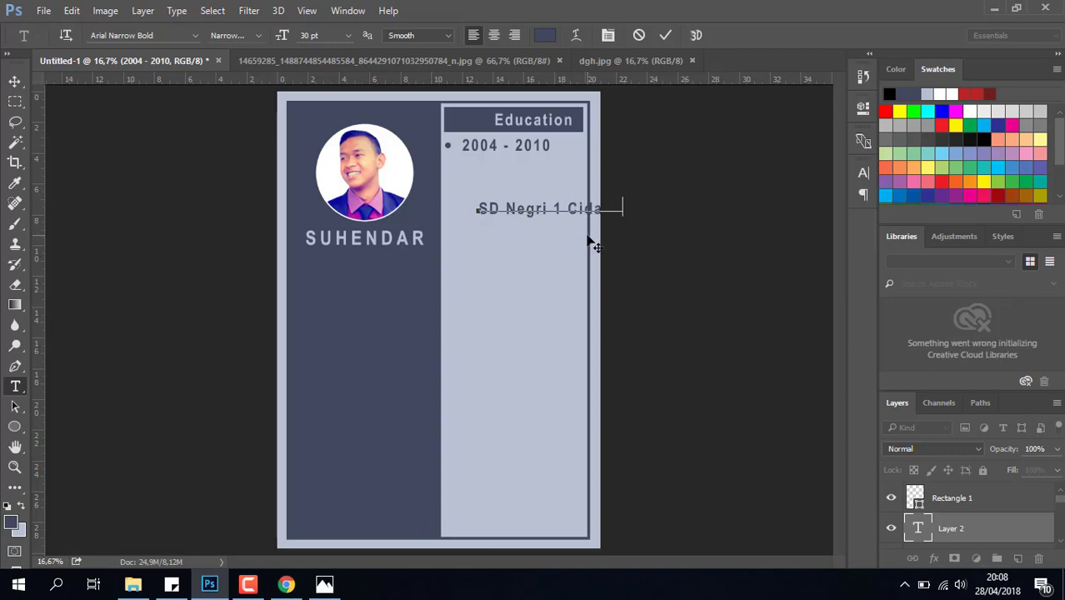
{"action": "mouse_move", "coordinate": [591, 240]}
{"action": "left_mouse_down"}
{"action": "mouse_move", "coordinate": [554, 200]}
{"action": "mouse_move", "coordinate": [573, 197]}
{"action": "left_mouse_up"}
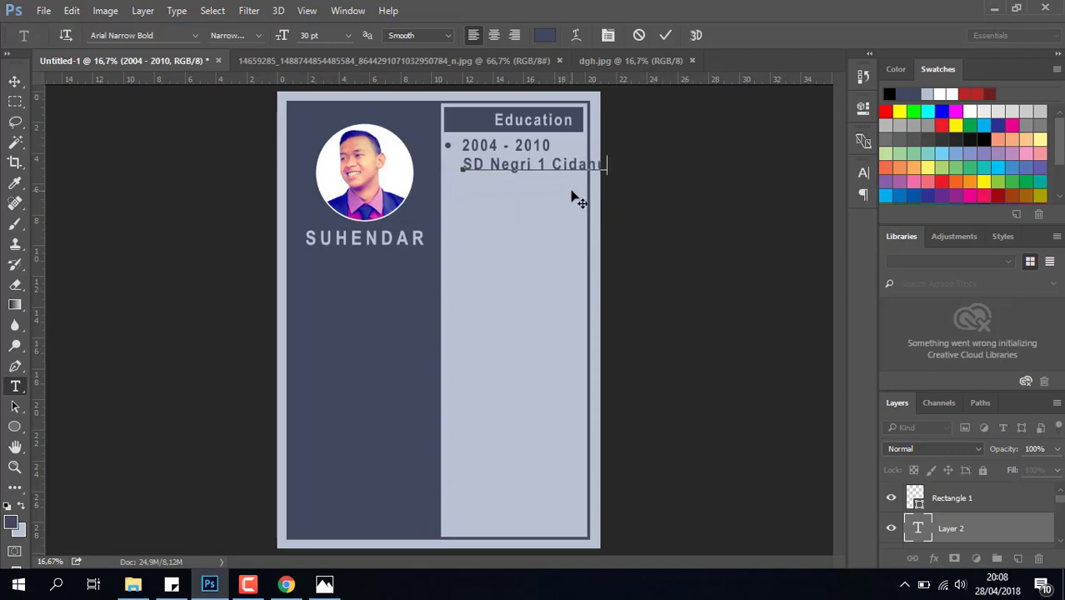
{"action": "key", "text": "ctrl+Return"}
Reduce the school name to 24 pt and align it under the date.
{"action": "left_click", "coordinate": [863, 173]}
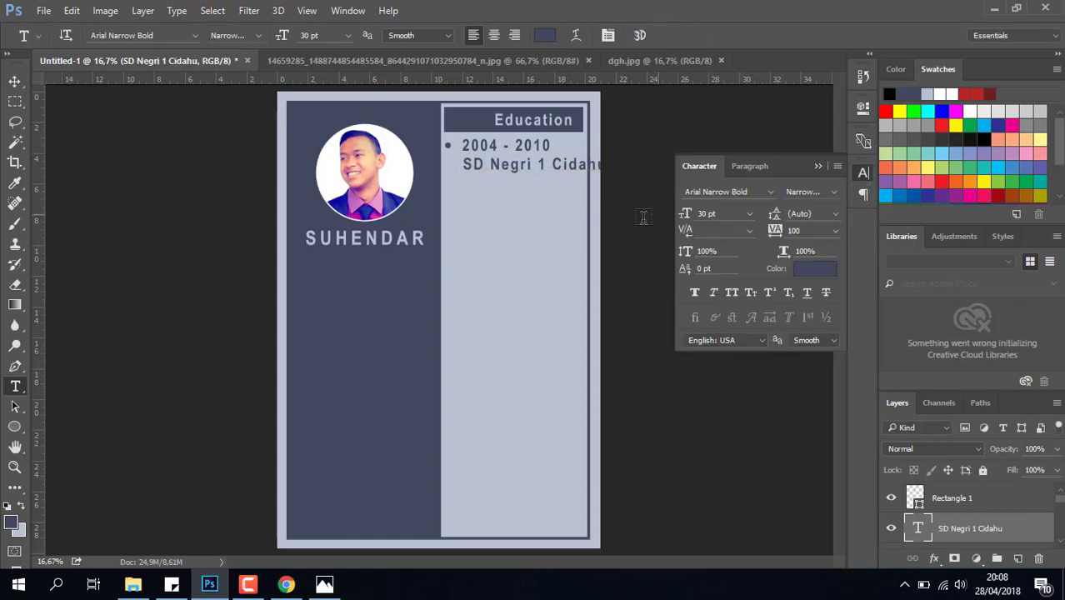
{"action": "type", "text": "24"}
{"action": "key", "text": "Return"}
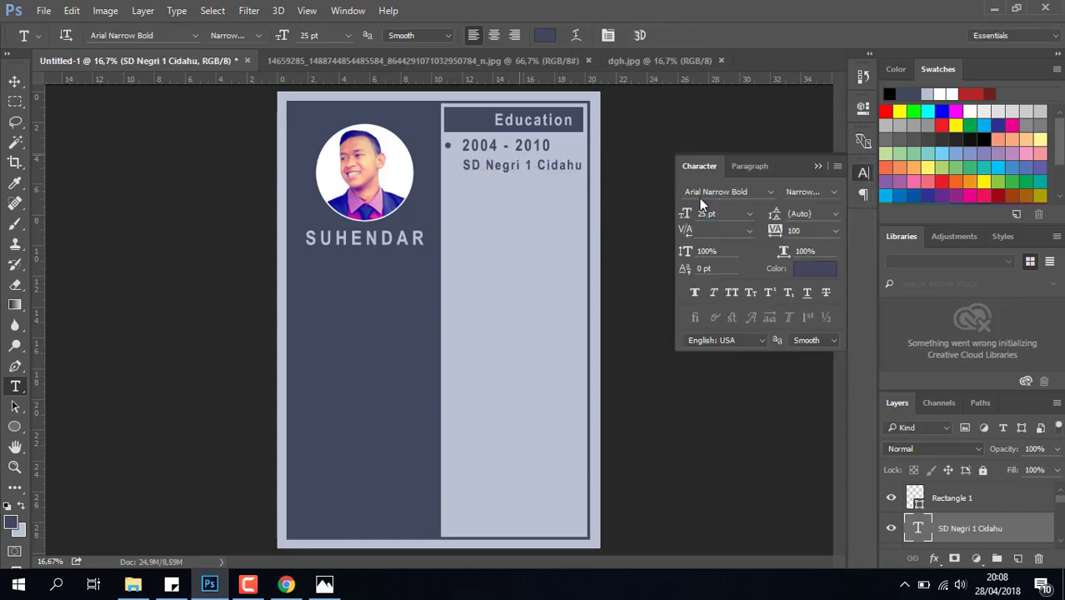
{"action": "left_click", "coordinate": [863, 172]}
{"action": "key", "text": "v"}
{"action": "left_click_drag", "start_coordinate": [554, 170], "coordinate": [552, 172]}
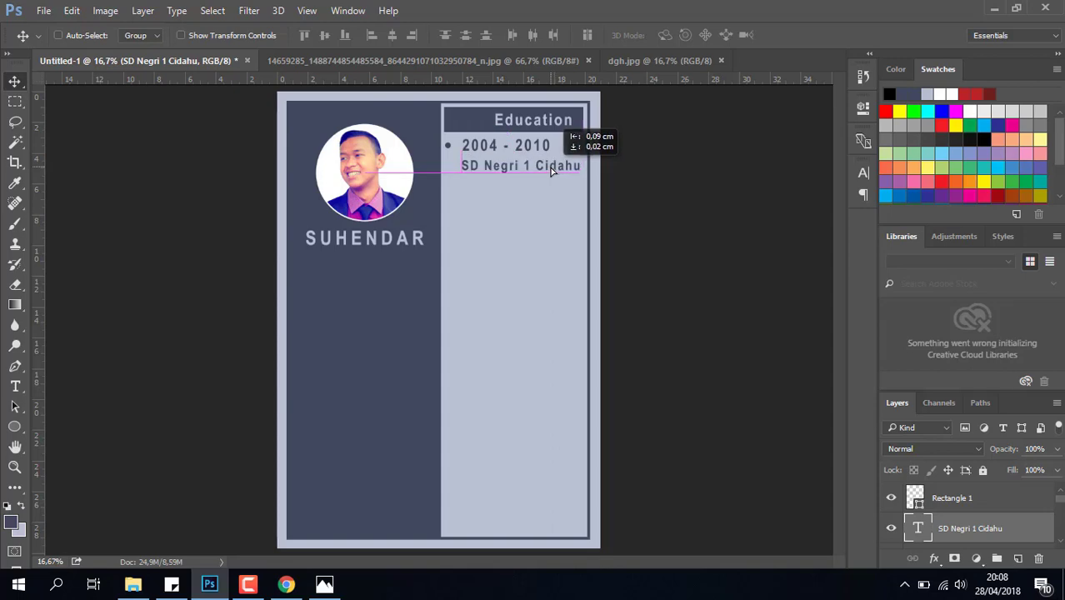
Group the date and school name layers into Group 1.
{"action": "scroll", "coordinate": [964, 534], "scroll_direction": "down", "scroll_amount": 1}
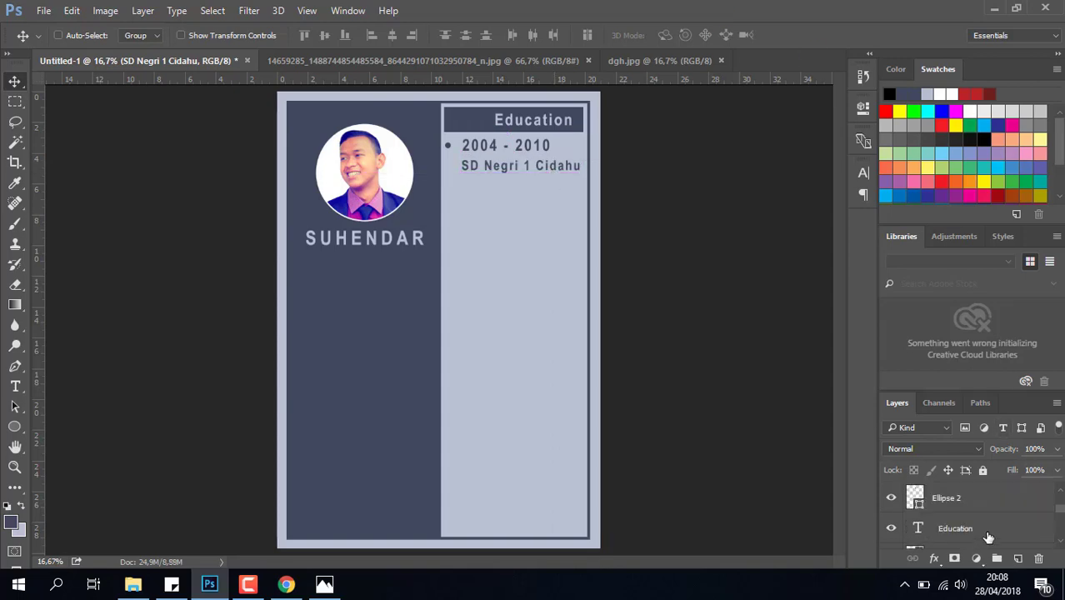
{"action": "left_click", "coordinate": [986, 520], "text": "shift"}
{"action": "key", "text": "ctrl+g"}
Duplicate the education entry below the first and change it to 2010 - 2013, MTs Al-Hudaebiyyah.
{"action": "left_click", "coordinate": [891, 492]}
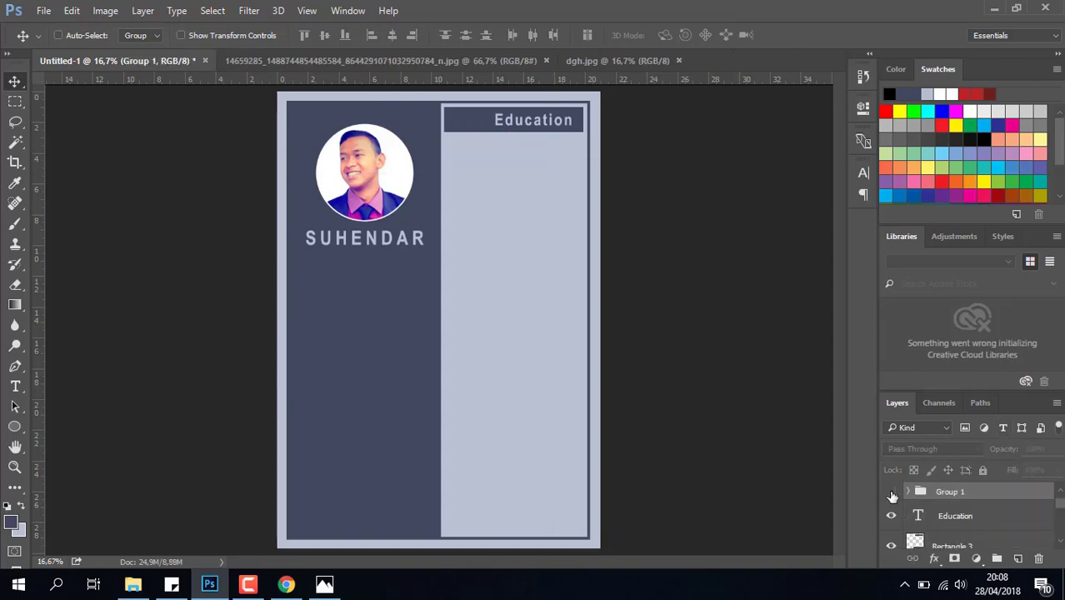
{"action": "left_click_drag", "start_coordinate": [950, 492], "coordinate": [1021, 561]}
{"action": "left_click_drag", "start_coordinate": [532, 143], "coordinate": [525, 198]}
{"action": "double_click", "coordinate": [505, 185]}
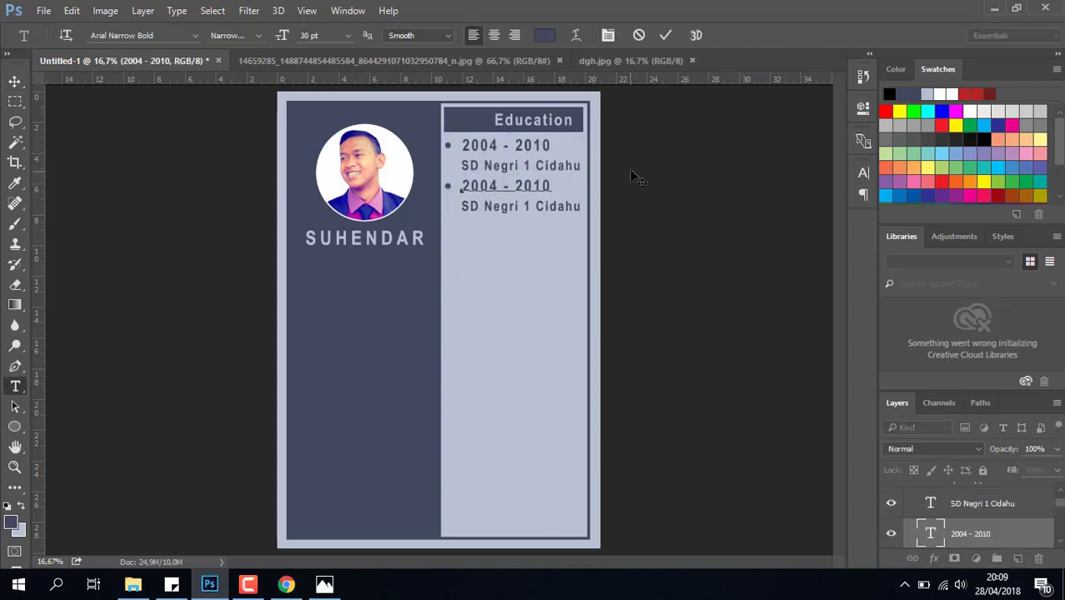
{"action": "key", "text": "BackSpace"}
{"action": "key", "text": "BackSpace"}
{"action": "type", "text": "10"}
{"action": "left_click", "coordinate": [665, 35]}
{"action": "left_click_drag", "start_coordinate": [580, 208], "coordinate": [420, 206]}
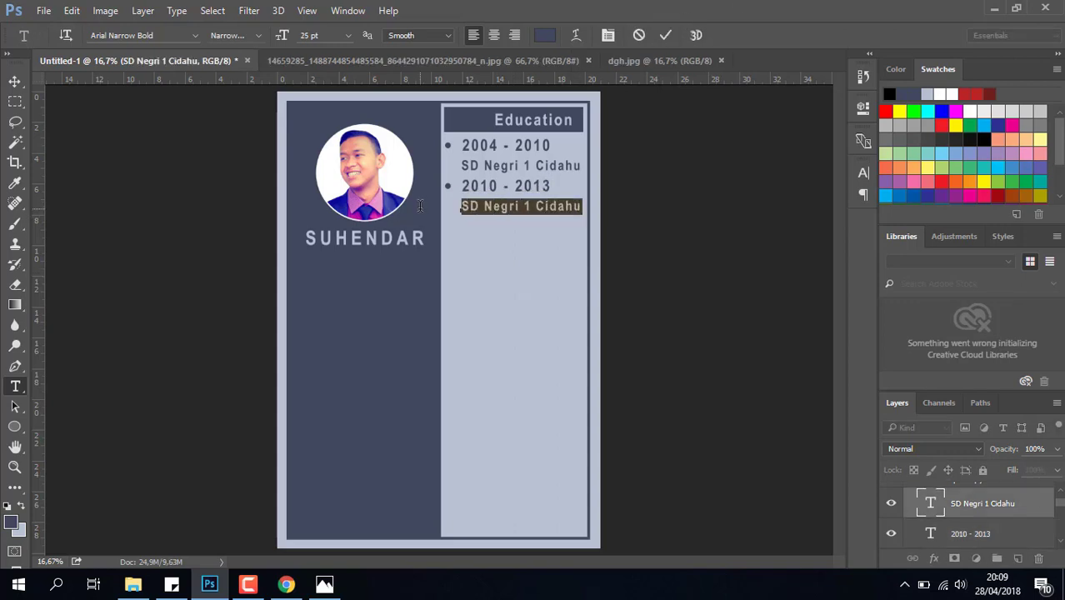
{"action": "type", "text": "MTs Al-Hudaebiyy"}
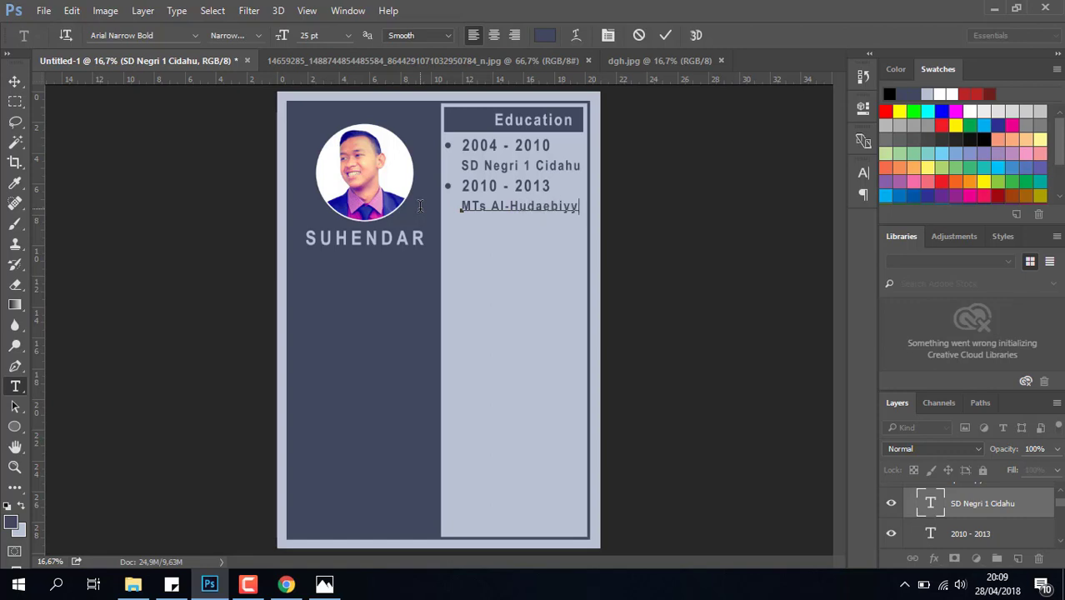
{"action": "left_click", "coordinate": [662, 37]}
Duplicate the second entry below it and change its date to 2013 - 2016.
{"action": "key", "text": "v"}
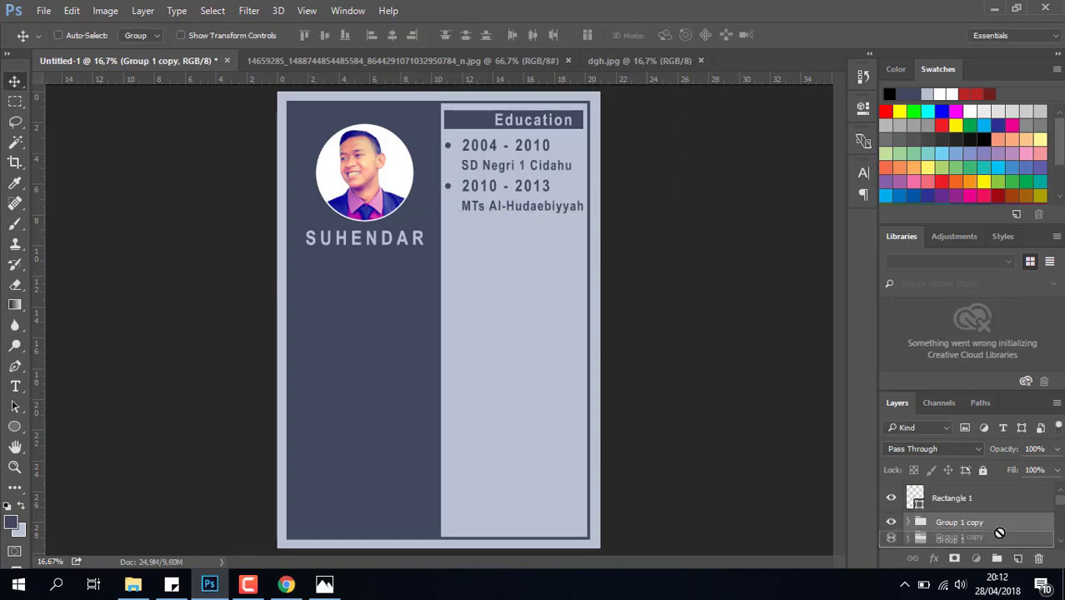
{"action": "key", "text": "ctrl+j"}
{"action": "left_click_drag", "start_coordinate": [535, 167], "coordinate": [534, 208]}
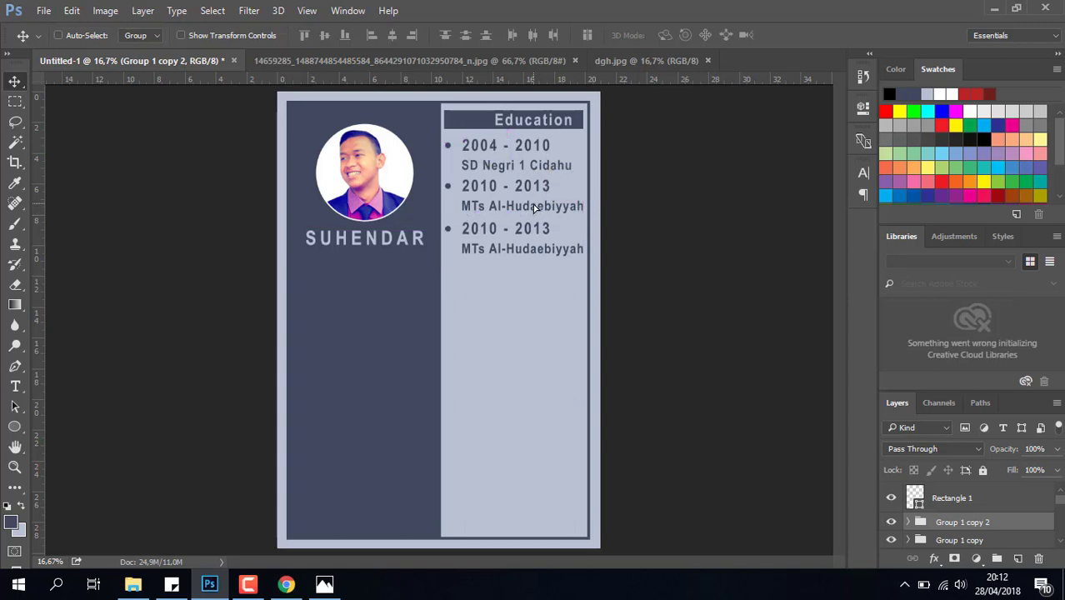
{"action": "double_click", "coordinate": [580, 230]}
{"action": "key", "text": "BackSpace"}
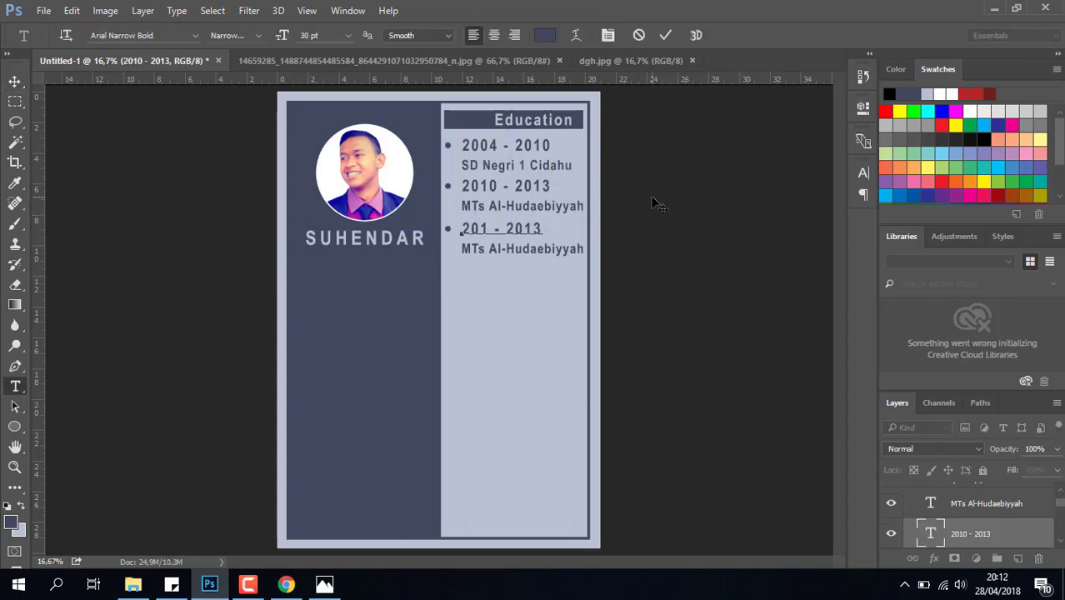
{"action": "type", "text": "3"}
{"action": "left_click", "coordinate": [665, 35]}
{"action": "scroll", "coordinate": [973, 530], "scroll_direction": "down", "scroll_amount": 2}
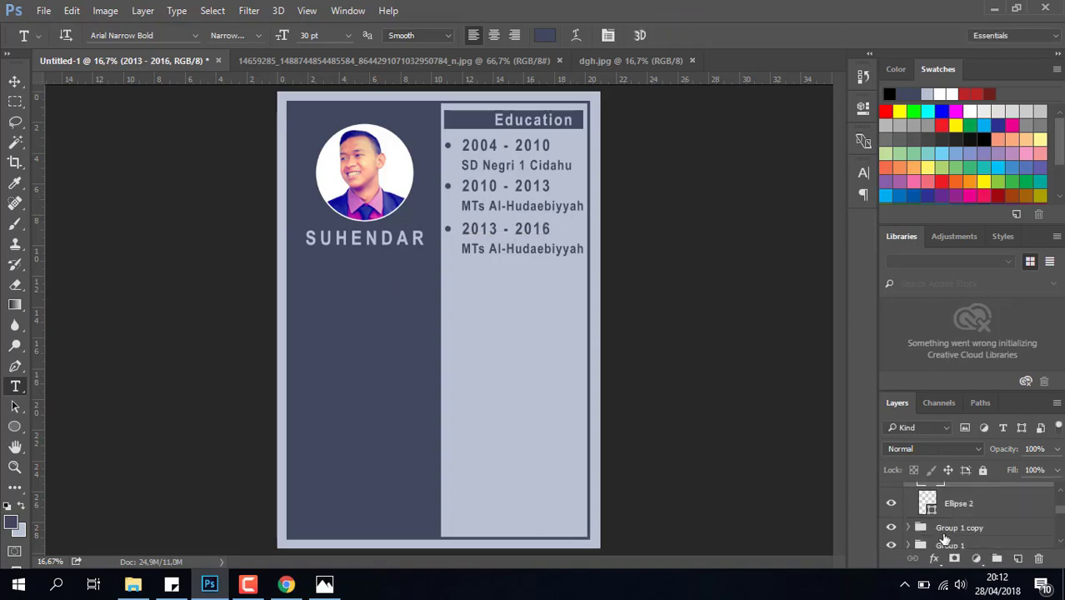
{"action": "left_click", "coordinate": [944, 533]}
{"action": "scroll", "coordinate": [908, 541], "scroll_direction": "down", "scroll_amount": 1}
Copy the Education heading below the third entry and retype it as My Hobby.
{"action": "left_click", "coordinate": [941, 533]}
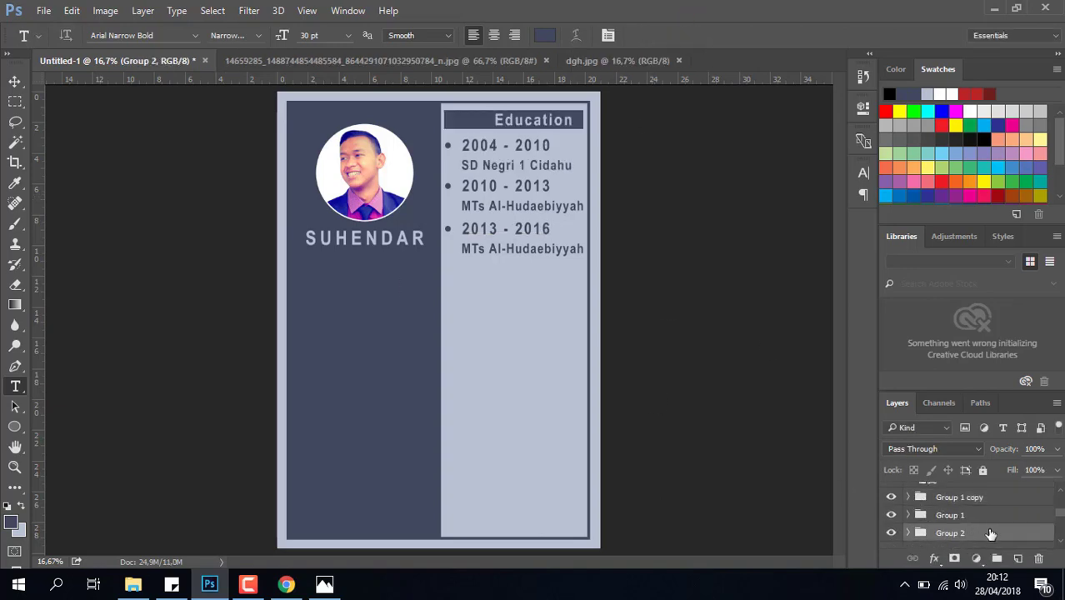
{"action": "key", "text": "v"}
{"action": "mouse_move", "coordinate": [547, 116]}
{"action": "left_mouse_down"}
{"action": "mouse_move", "coordinate": [534, 281]}
{"action": "mouse_move", "coordinate": [530, 271]}
{"action": "left_mouse_up"}
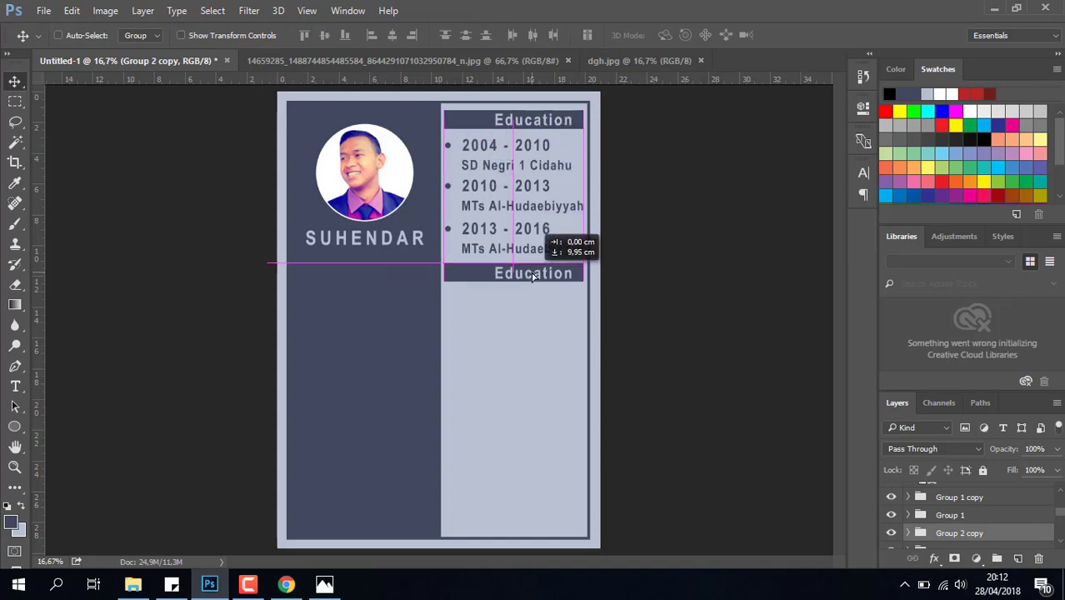
{"action": "left_click_drag", "start_coordinate": [531, 272], "coordinate": [531, 273]}
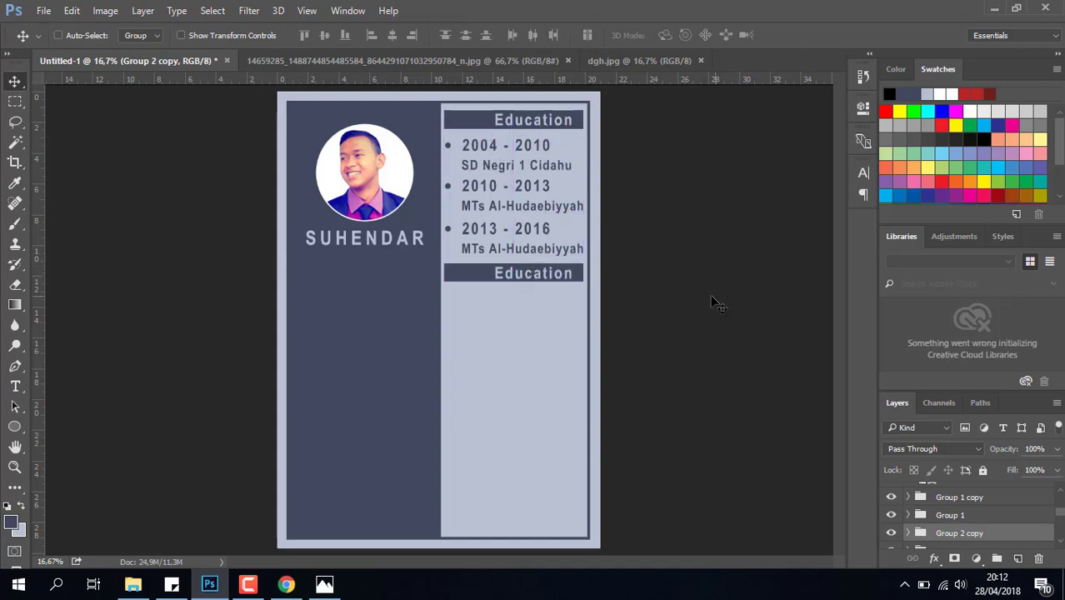
{"action": "key", "text": "t"}
{"action": "double_click", "coordinate": [533, 273]}
{"action": "type", "text": "M"}
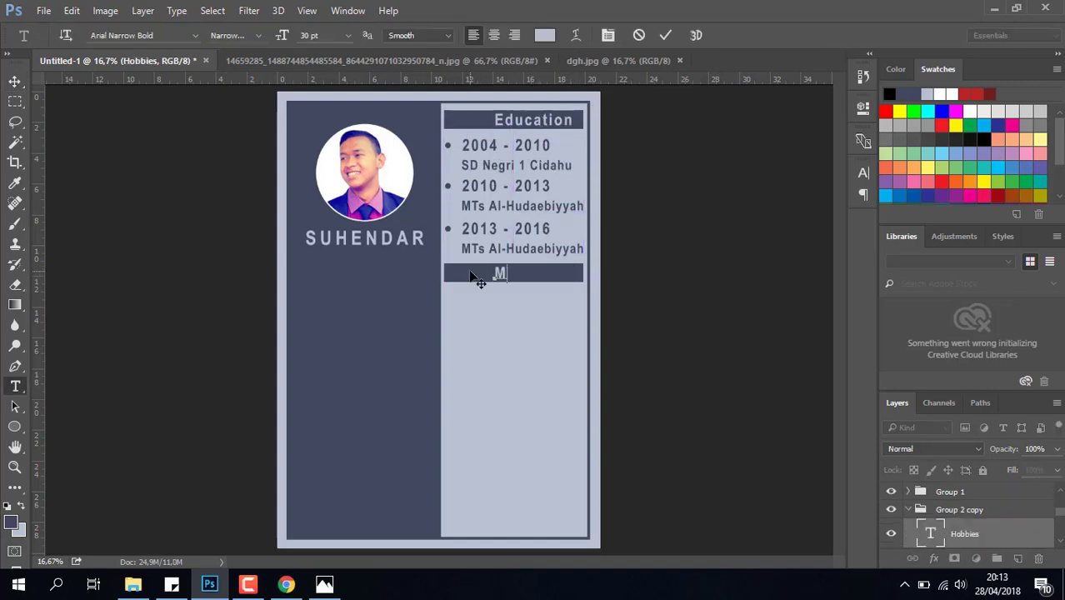
{"action": "type", "text": "y Hobb"}
{"action": "type", "text": "y"}
{"action": "key", "text": "ctrl+Return"}
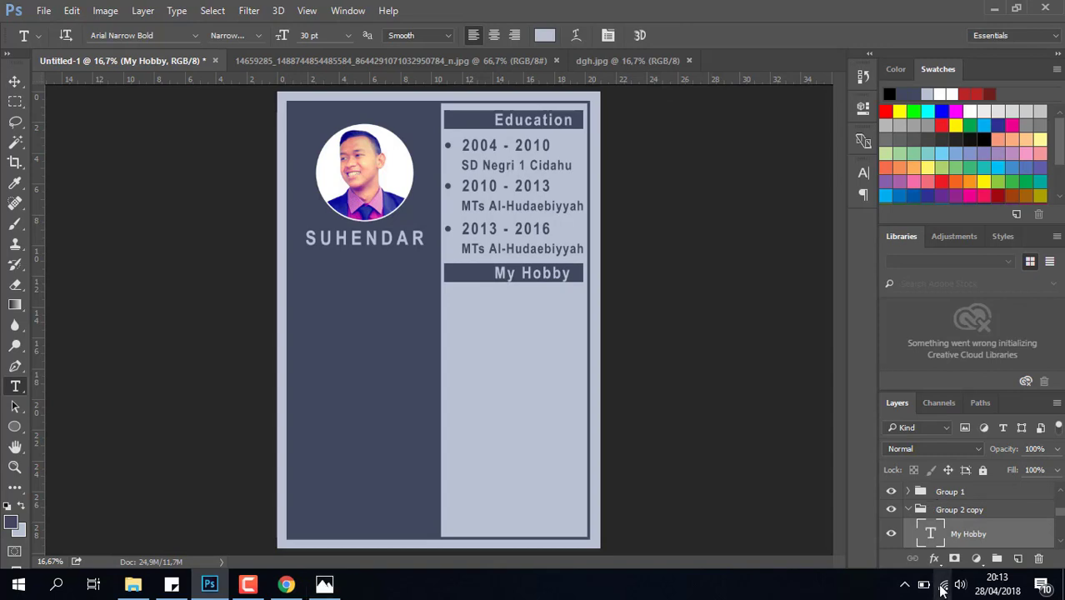
Change the third entry's school name to SMK T1 Yaspida.
{"action": "left_click", "coordinate": [543, 250]}
{"action": "key", "text": "ctrl+a"}
{"action": "type", "text": "S"}
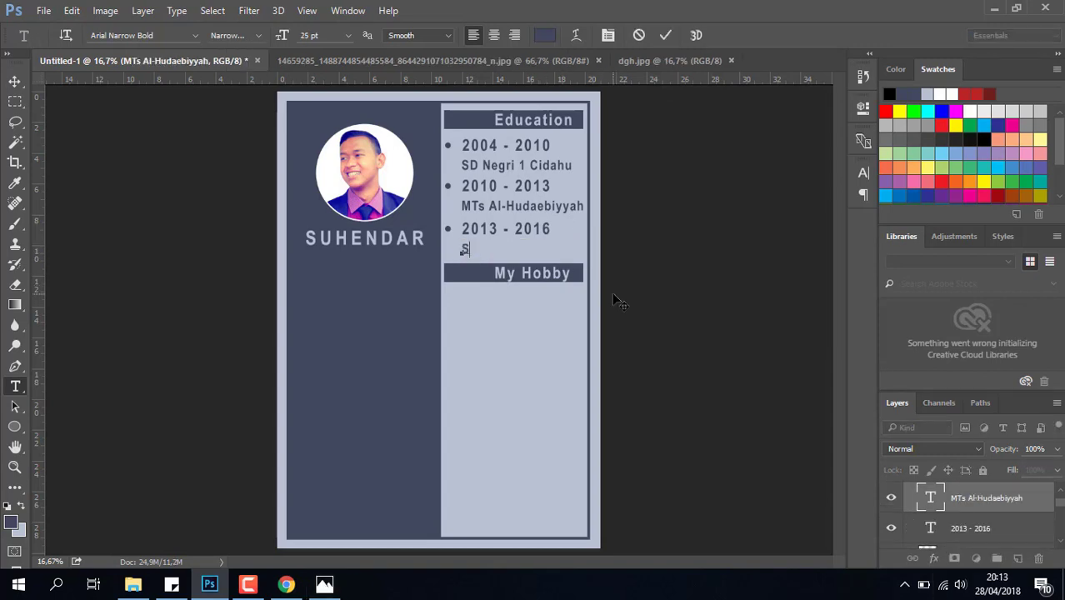
{"action": "type", "text": "MK T1"}
{"action": "type", "text": " Yaspida"}
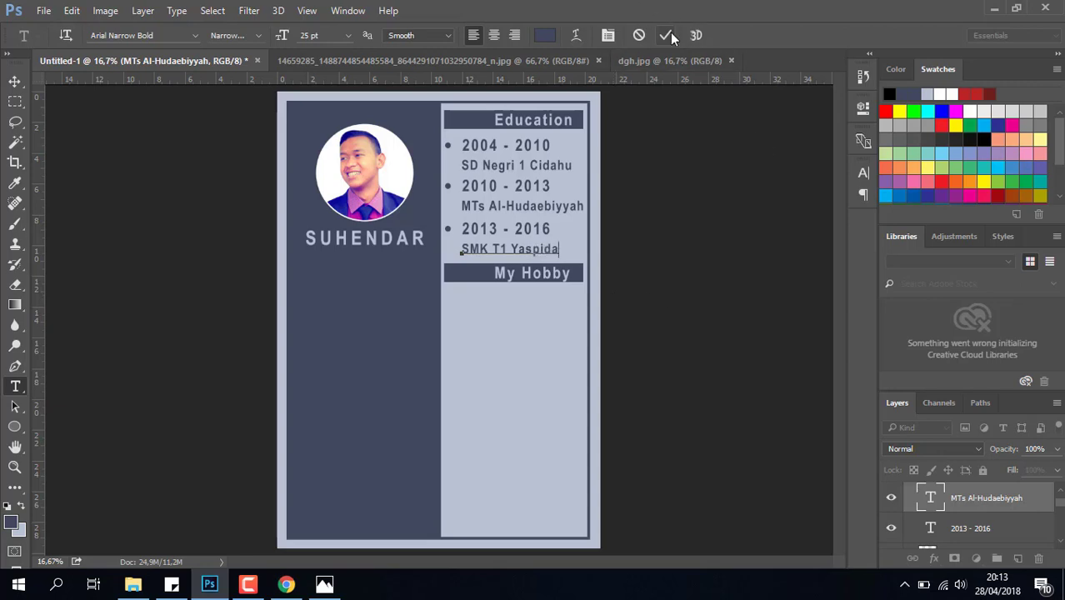
{"action": "left_click", "coordinate": [666, 35]}
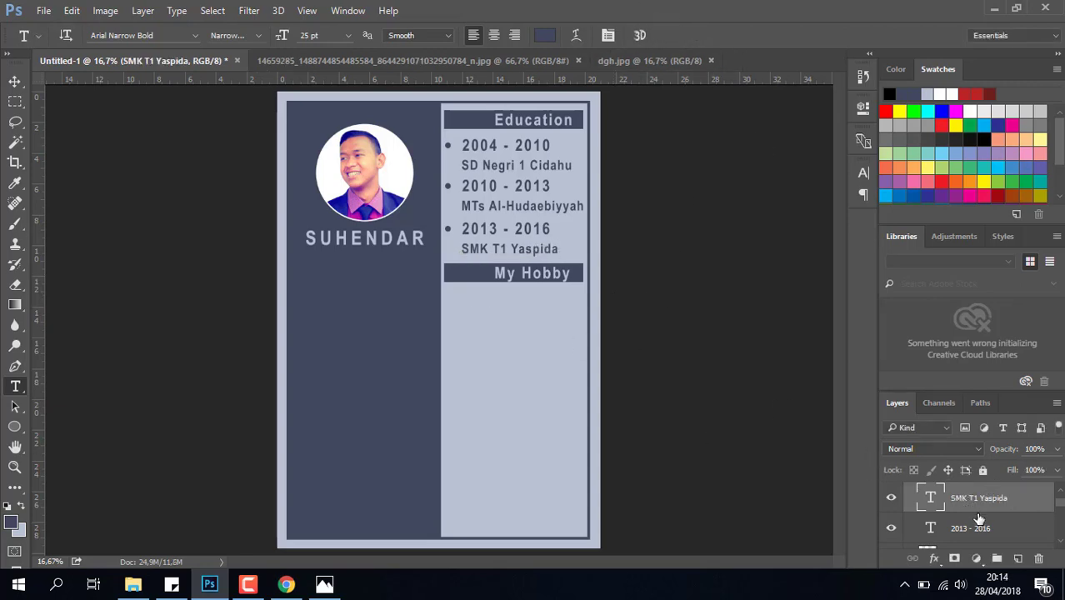
Duplicate the bullet dot and place it under the My Hobby heading.
{"action": "left_click", "coordinate": [15, 81]}
{"action": "left_click", "coordinate": [932, 519]}
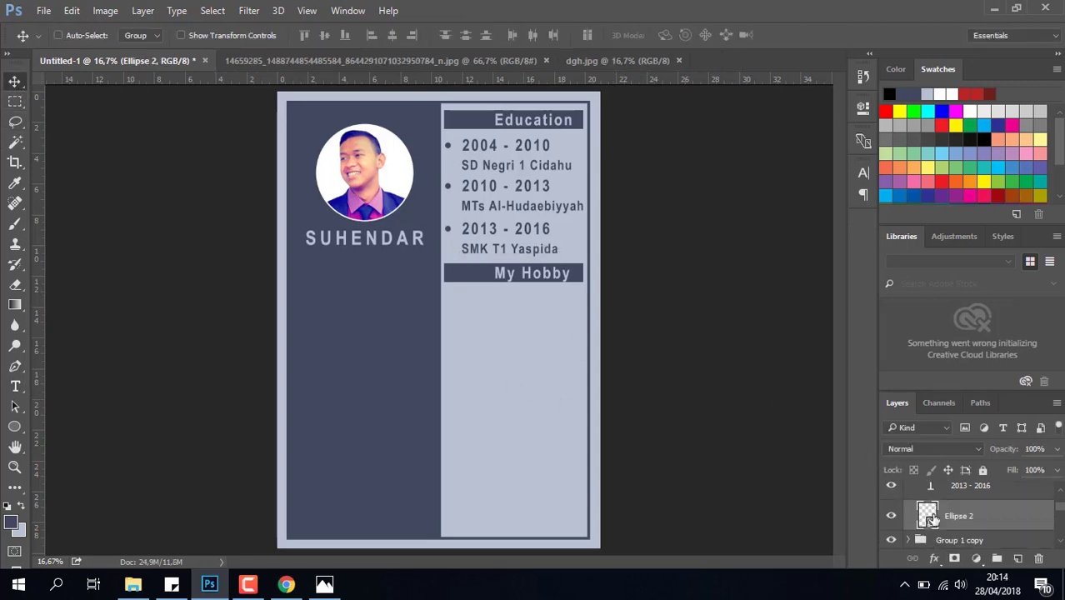
{"action": "left_click_drag", "start_coordinate": [931, 520], "coordinate": [1017, 558]}
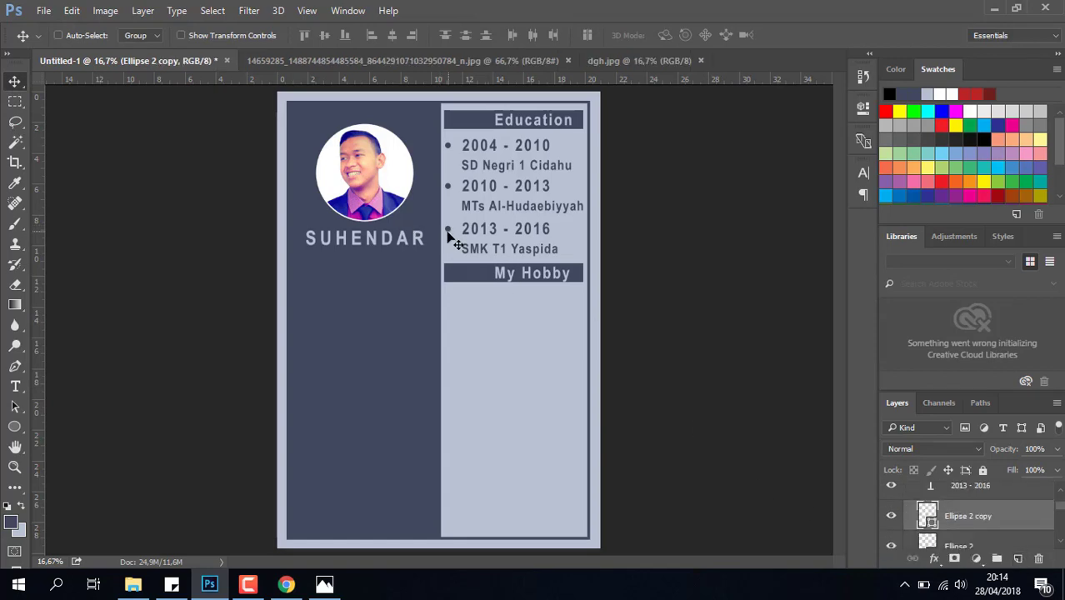
{"action": "left_click_drag", "start_coordinate": [448, 236], "coordinate": [451, 310]}
{"action": "left_click", "coordinate": [15, 386]}
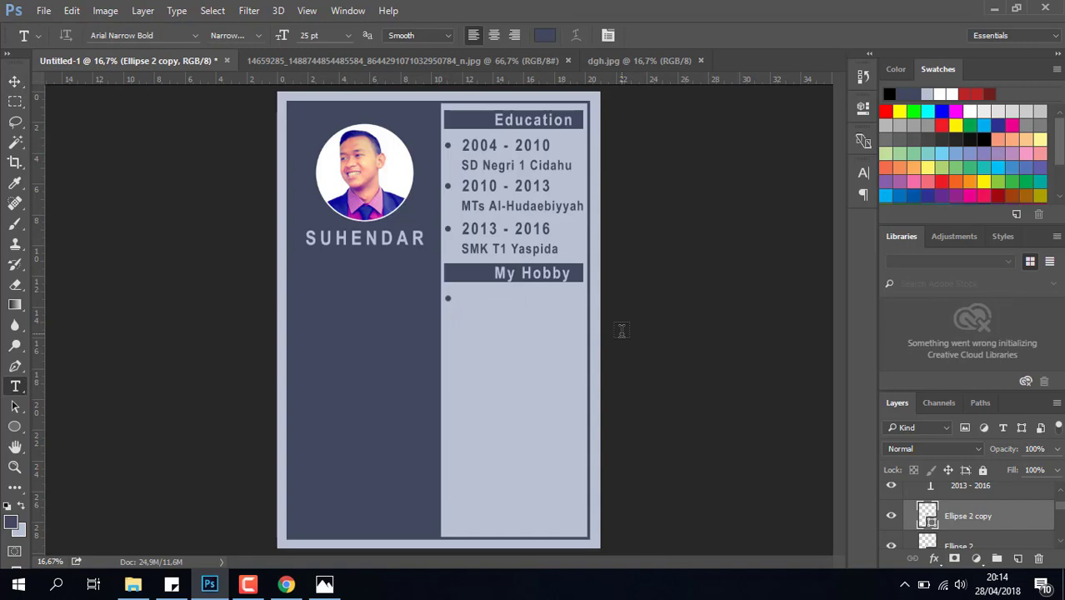
{"action": "left_click", "coordinate": [466, 298]}
Copy the SMK T1 Yaspida text beside the bullet and retype it as Dgital Art.
{"action": "left_click", "coordinate": [638, 34]}
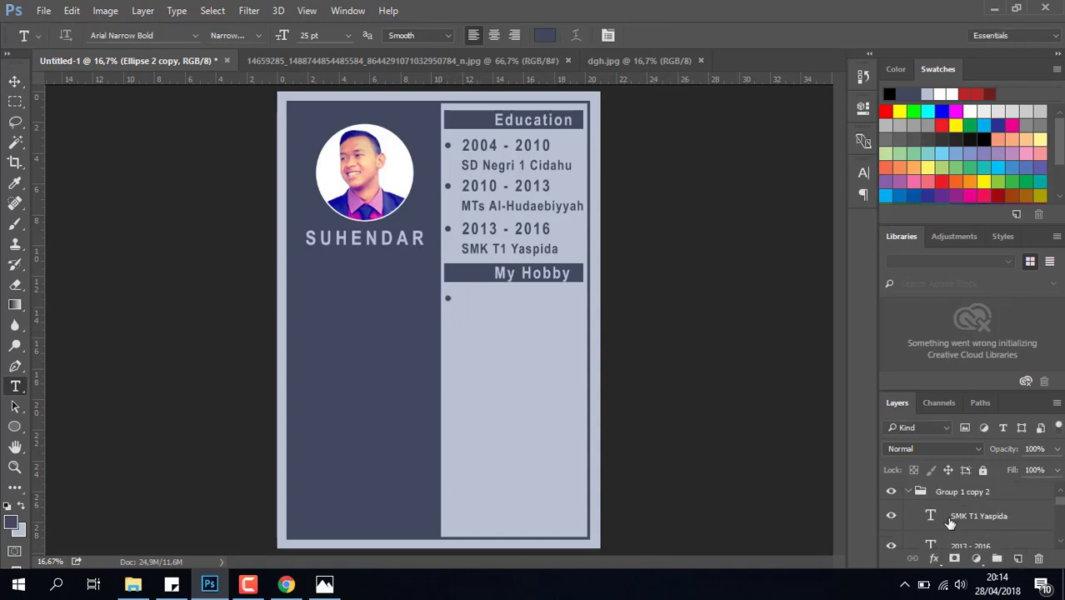
{"action": "left_click_drag", "start_coordinate": [958, 517], "coordinate": [1017, 558]}
{"action": "key", "text": "v"}
{"action": "mouse_move", "coordinate": [535, 253]}
{"action": "left_mouse_down"}
{"action": "mouse_move", "coordinate": [536, 304]}
{"action": "mouse_move", "coordinate": [429, 283]}
{"action": "left_mouse_up"}
{"action": "key", "text": "t"}
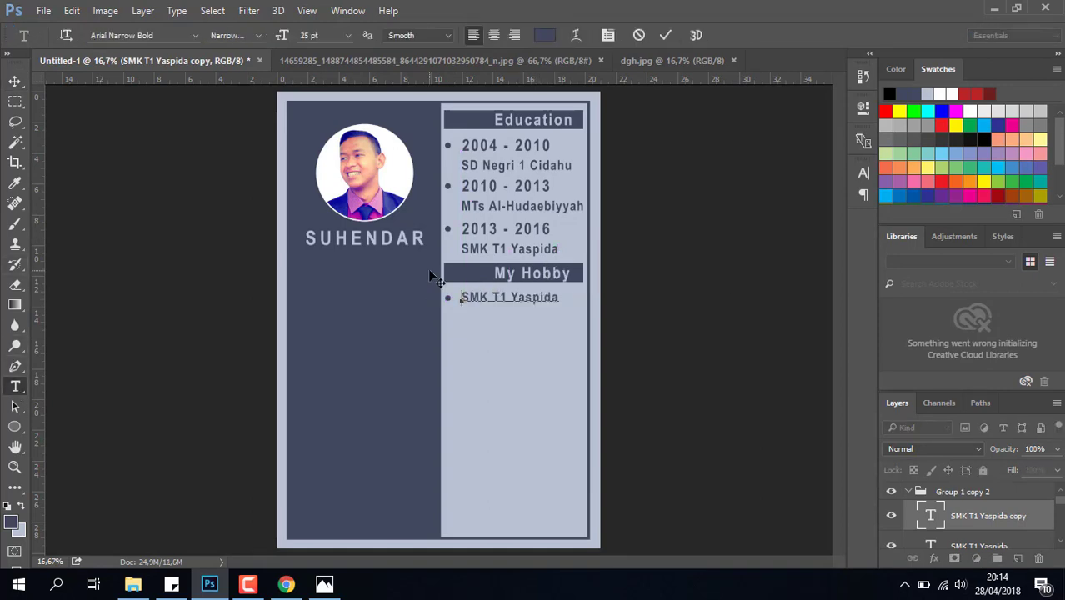
{"action": "key", "text": "BackSpace"}
{"action": "type", "text": "Dgital "}
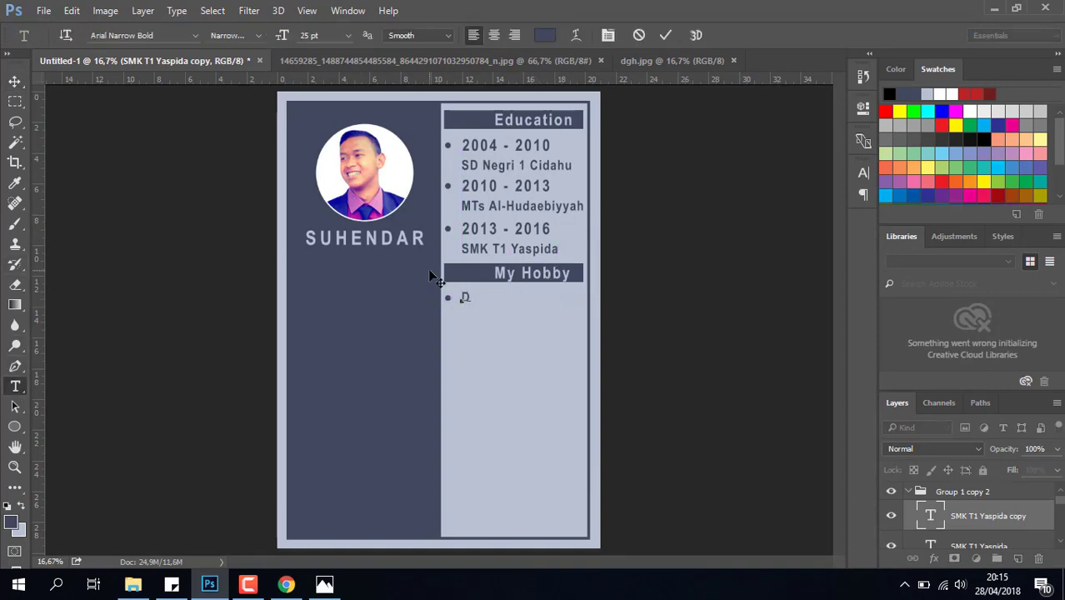
{"action": "type", "text": "Art"}
{"action": "left_click", "coordinate": [665, 35]}
Add a second hobby line, Travel, with its own bullet below Dgital Art.
{"action": "left_click_drag", "start_coordinate": [1019, 558], "coordinate": [1019, 559]}
{"action": "key", "text": "v"}
{"action": "left_click_drag", "start_coordinate": [498, 305], "coordinate": [499, 327]}
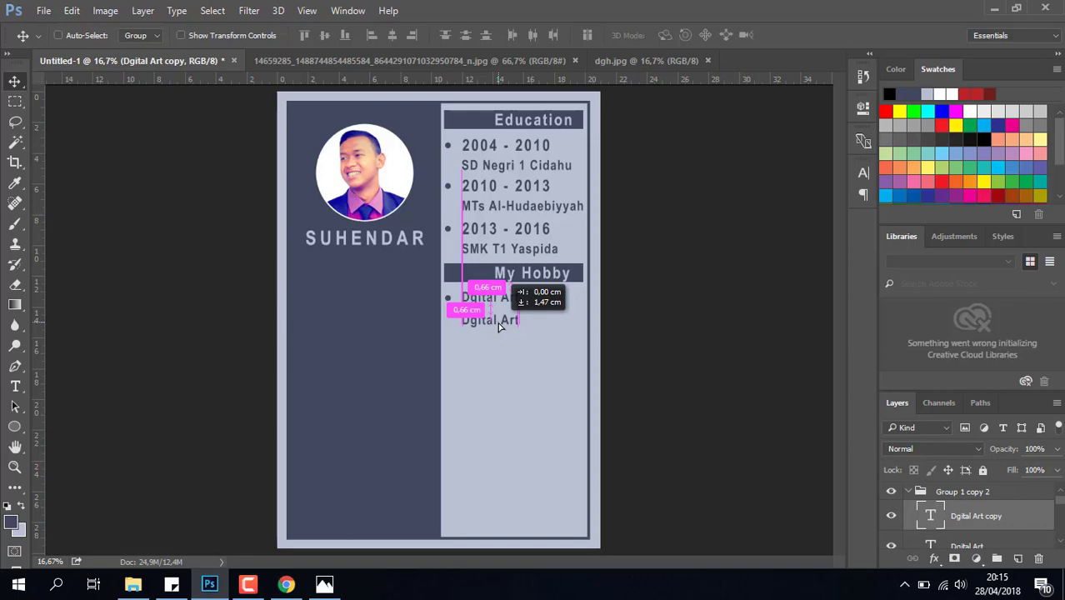
{"action": "left_click_drag", "start_coordinate": [499, 327], "coordinate": [499, 326]}
{"action": "key", "text": "t"}
{"action": "left_click", "coordinate": [499, 320]}
{"action": "key", "text": "ctrl+a"}
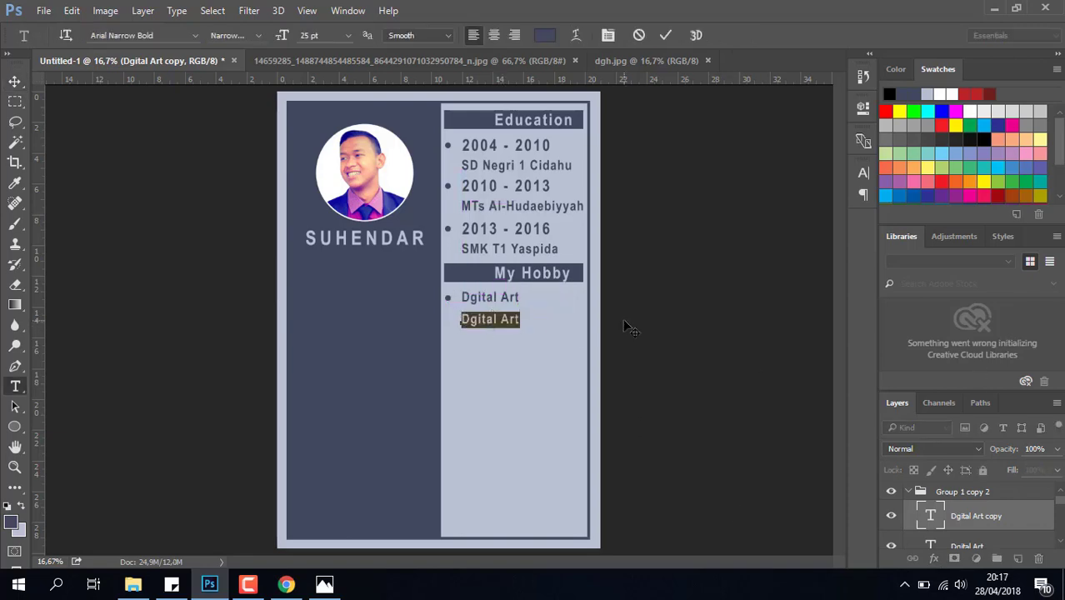
{"action": "type", "text": "Travel"}
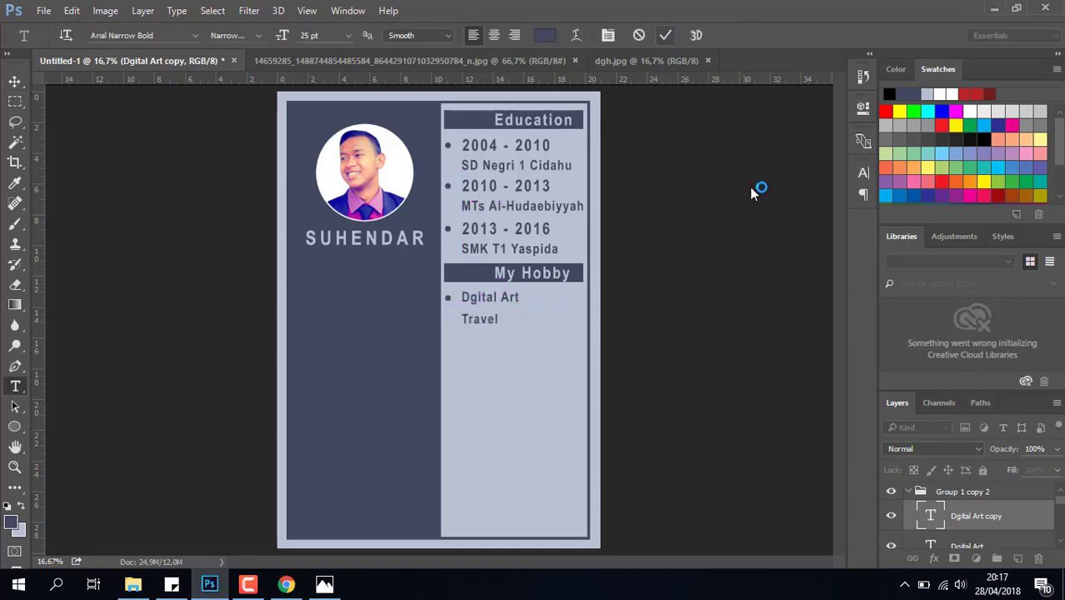
{"action": "left_click", "coordinate": [966, 516]}
{"action": "left_click_drag", "start_coordinate": [966, 516], "coordinate": [1018, 558]}
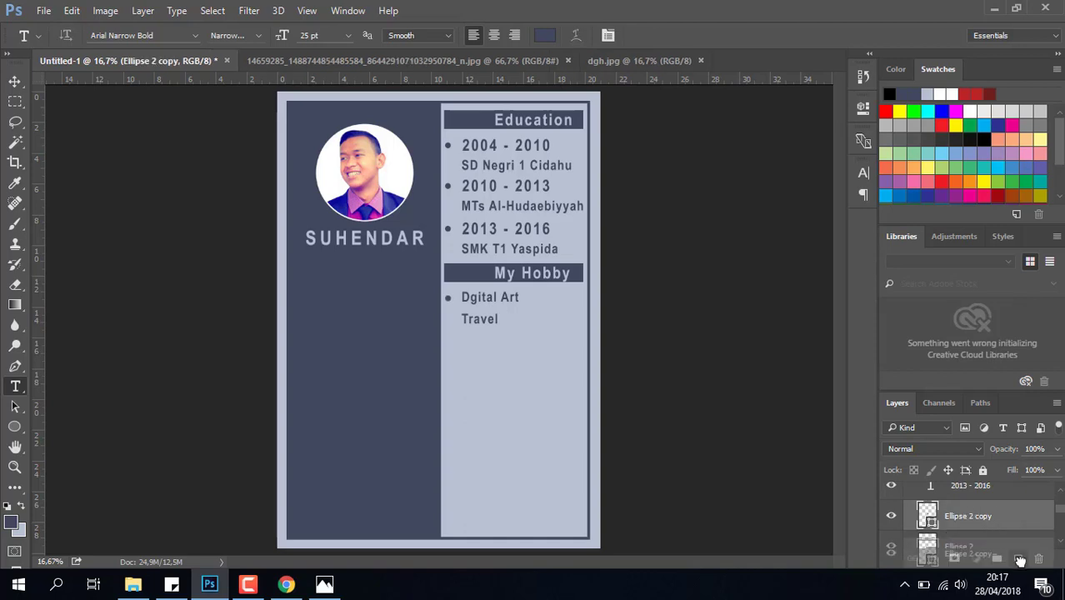
{"action": "key", "text": "v"}
{"action": "left_click_drag", "start_coordinate": [460, 312], "coordinate": [450, 326]}
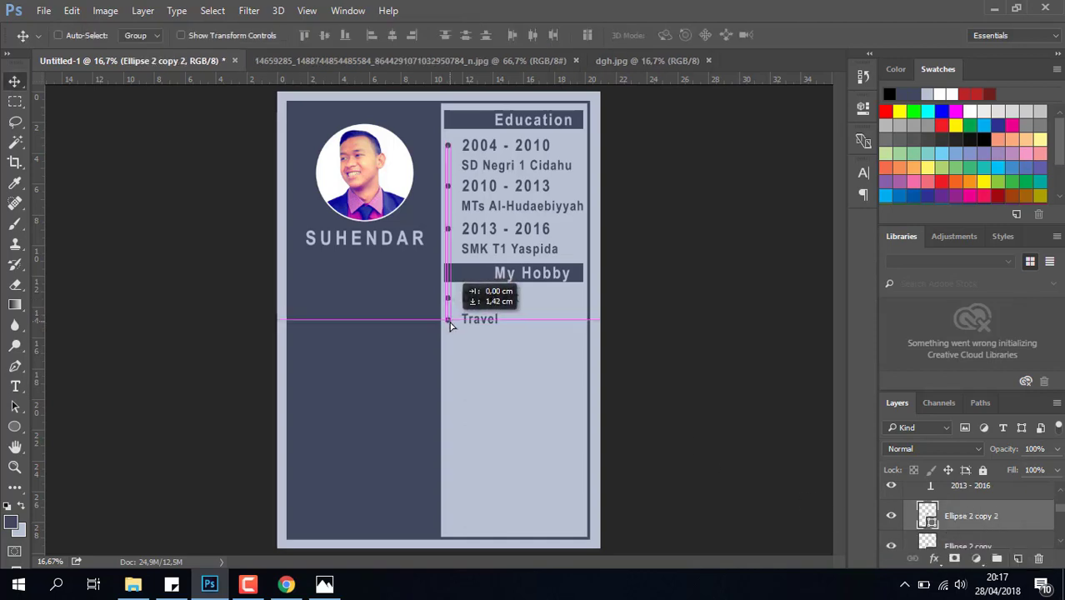
Duplicate the Travel line with its bullet and retype the copy as sport.
{"action": "scroll", "coordinate": [1026, 495], "scroll_direction": "up", "scroll_amount": 2}
{"action": "scroll", "coordinate": [1027, 495], "scroll_direction": "up", "scroll_amount": 1}
{"action": "left_click", "coordinate": [1026, 491]}
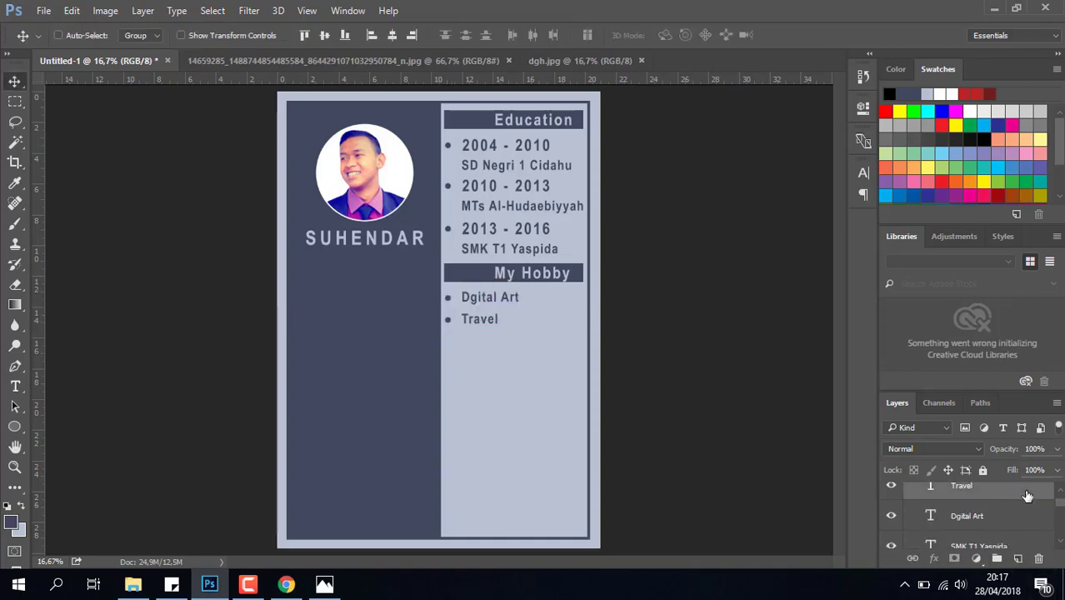
{"action": "left_click_drag", "start_coordinate": [1026, 494], "coordinate": [1018, 556]}
{"action": "left_click_drag", "start_coordinate": [487, 332], "coordinate": [485, 351]}
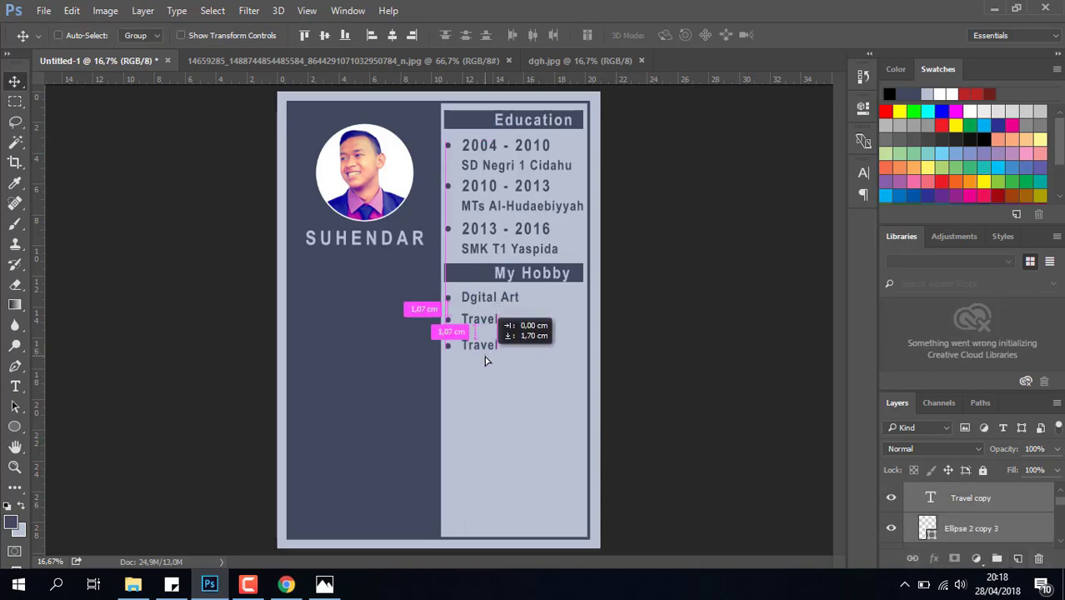
{"action": "left_click_drag", "start_coordinate": [486, 353], "coordinate": [484, 356]}
{"action": "key", "text": "t"}
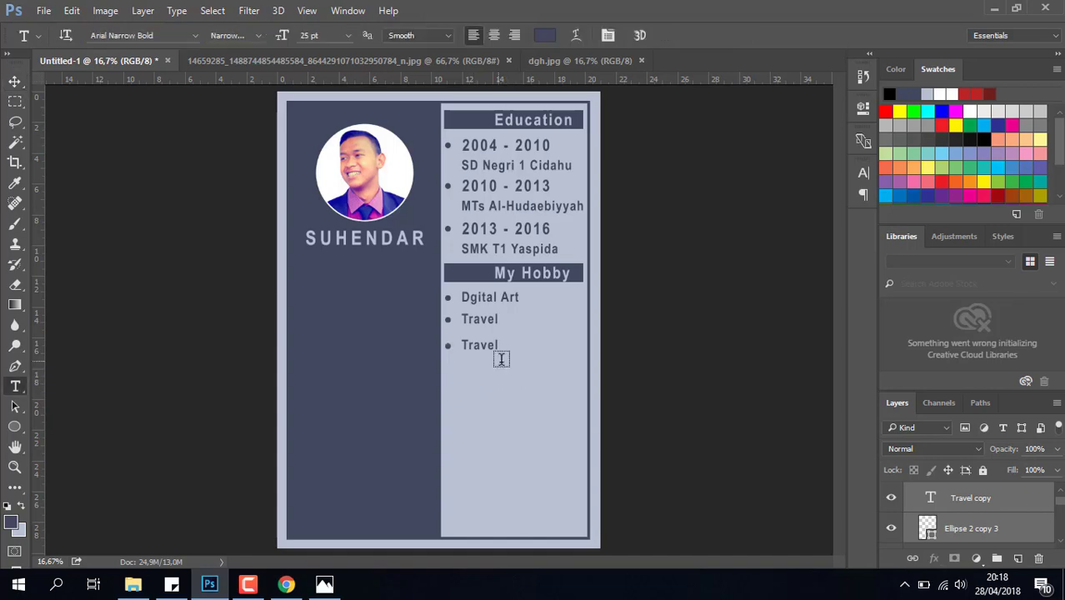
{"action": "double_click", "coordinate": [481, 346]}
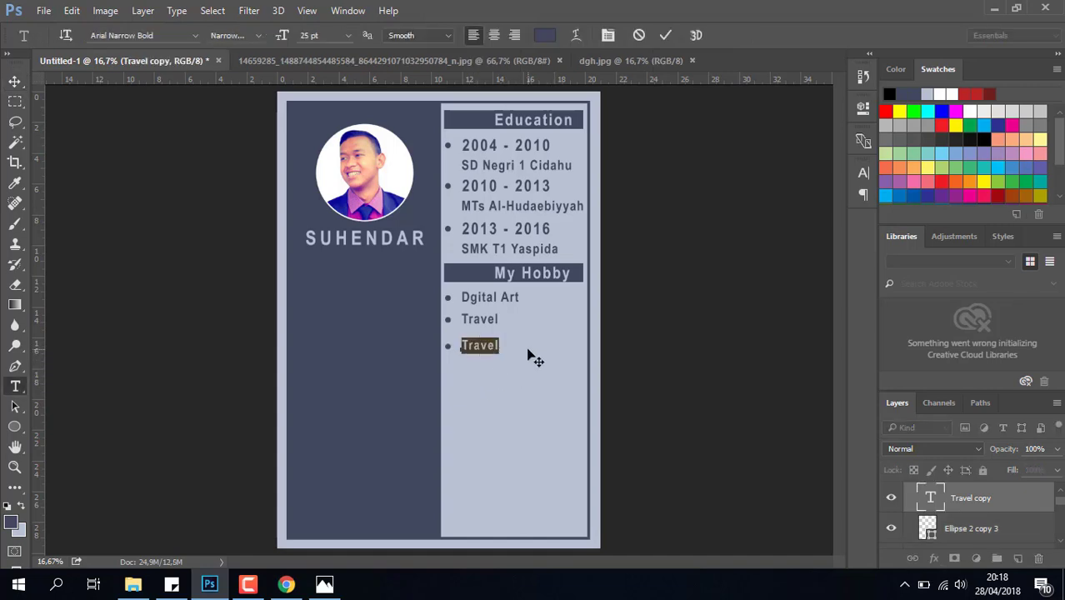
{"action": "type", "text": "sport"}
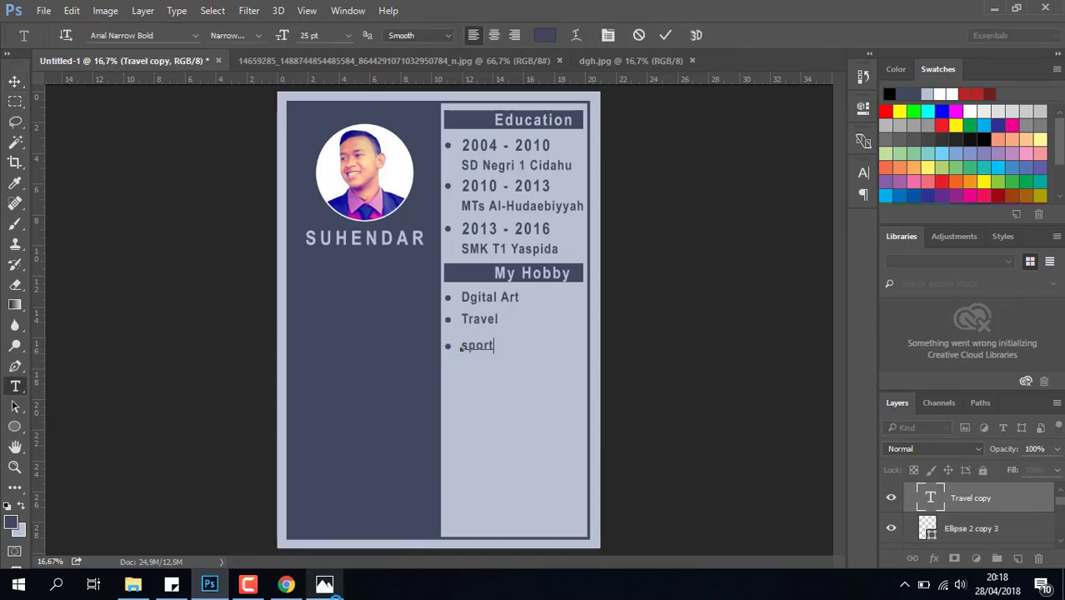
{"action": "left_click", "coordinate": [664, 35]}
Move the sport line and its bullet up to sit just under Travel.
{"action": "key", "text": "v"}
{"action": "left_click", "coordinate": [940, 525]}
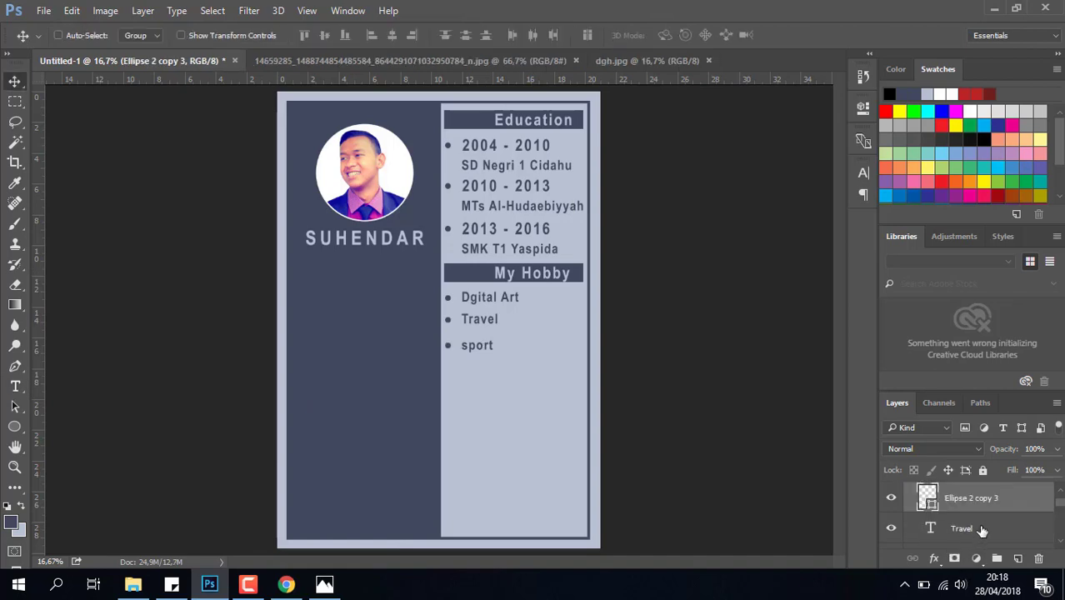
{"action": "left_click", "coordinate": [960, 498], "text": "ctrl"}
{"action": "left_click_drag", "start_coordinate": [479, 352], "coordinate": [479, 351]}
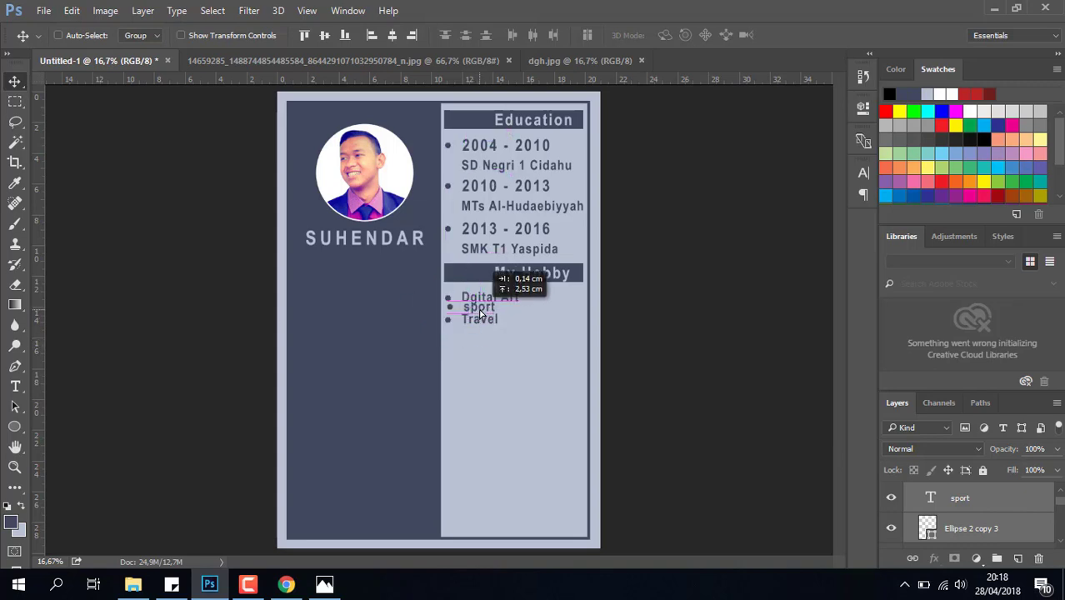
{"action": "left_click_drag", "start_coordinate": [479, 350], "coordinate": [479, 346]}
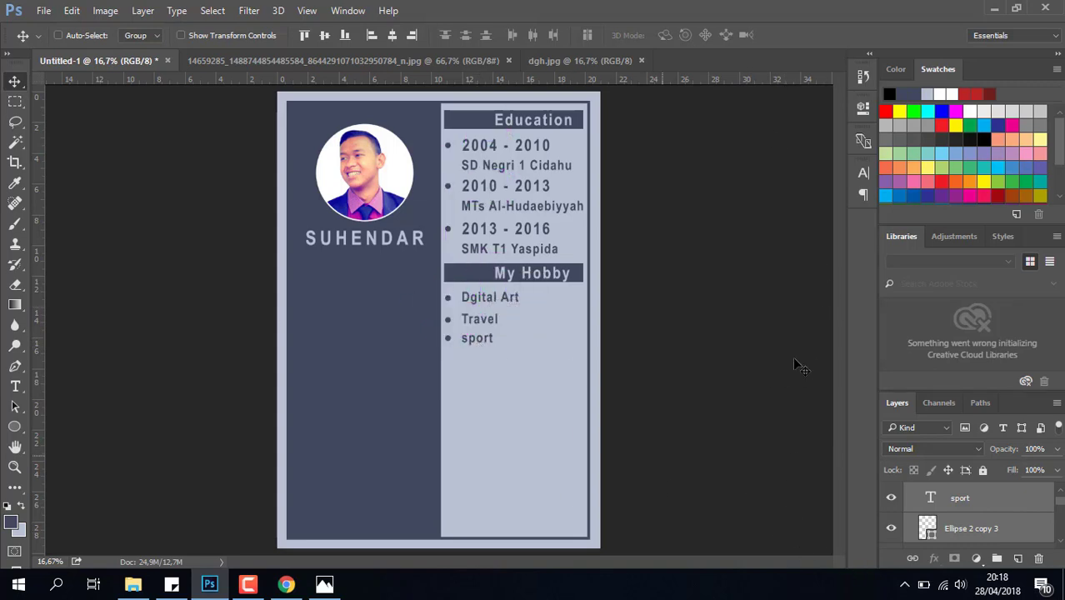
{"action": "left_click", "coordinate": [958, 500]}
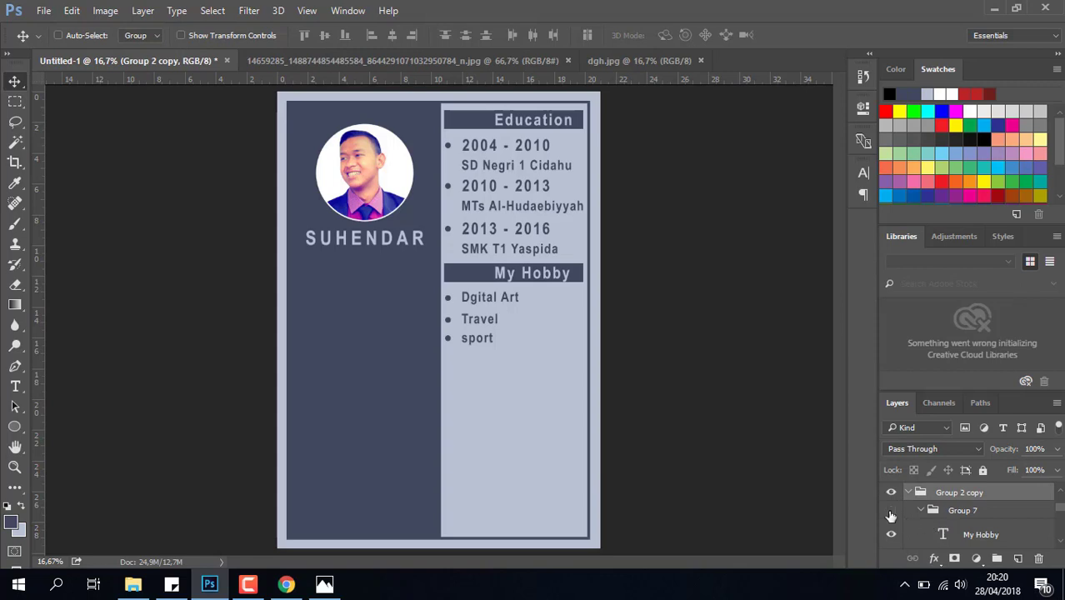
Copy the My Hobby header below the sport line, retitle it Software skill, and shift it left.
{"action": "left_click", "coordinate": [908, 492]}
{"action": "left_click_drag", "start_coordinate": [959, 492], "coordinate": [1017, 558]}
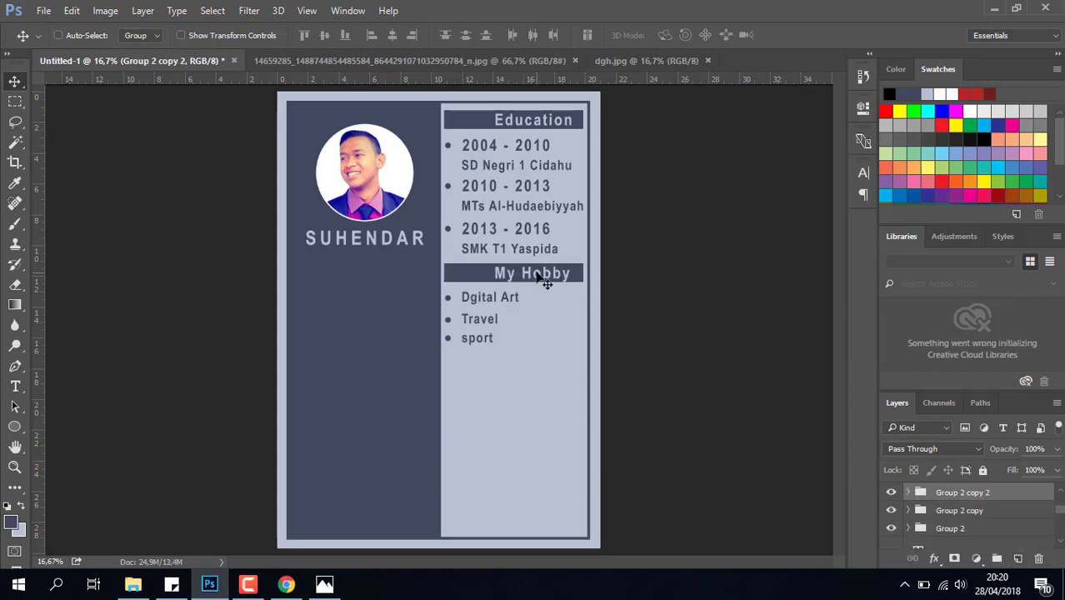
{"action": "left_click_drag", "start_coordinate": [540, 281], "coordinate": [541, 364]}
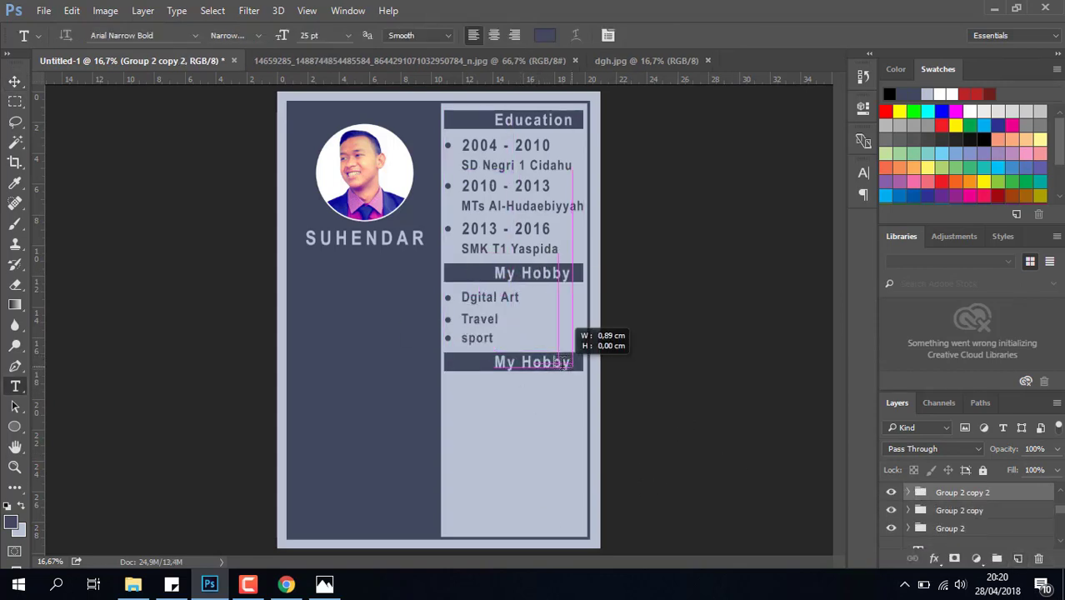
{"action": "double_click", "coordinate": [538, 363]}
{"action": "key", "text": "ctrl+a"}
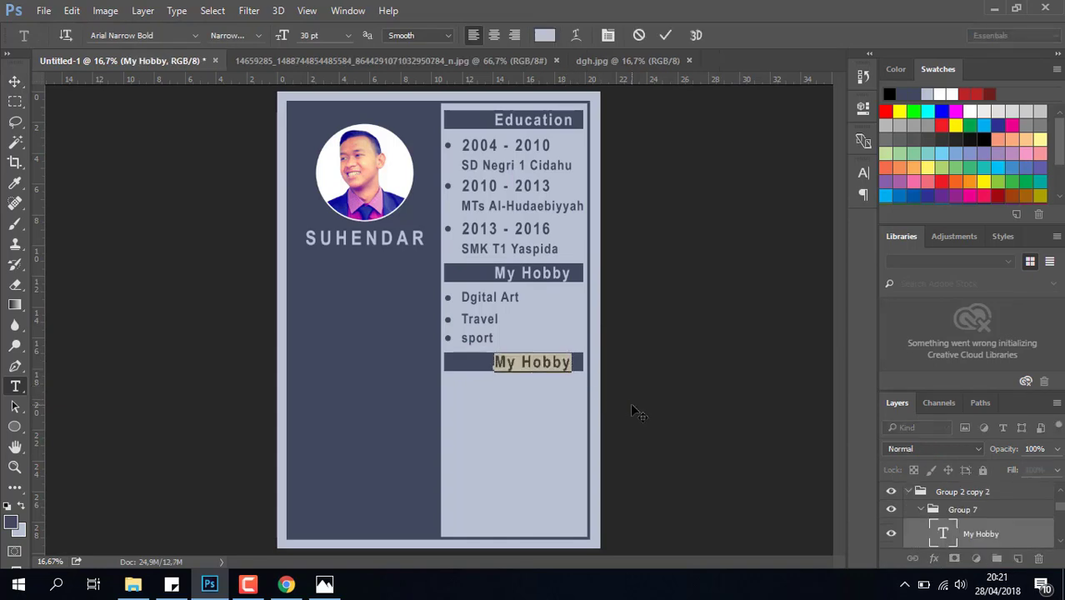
{"action": "type", "text": "Sof"}
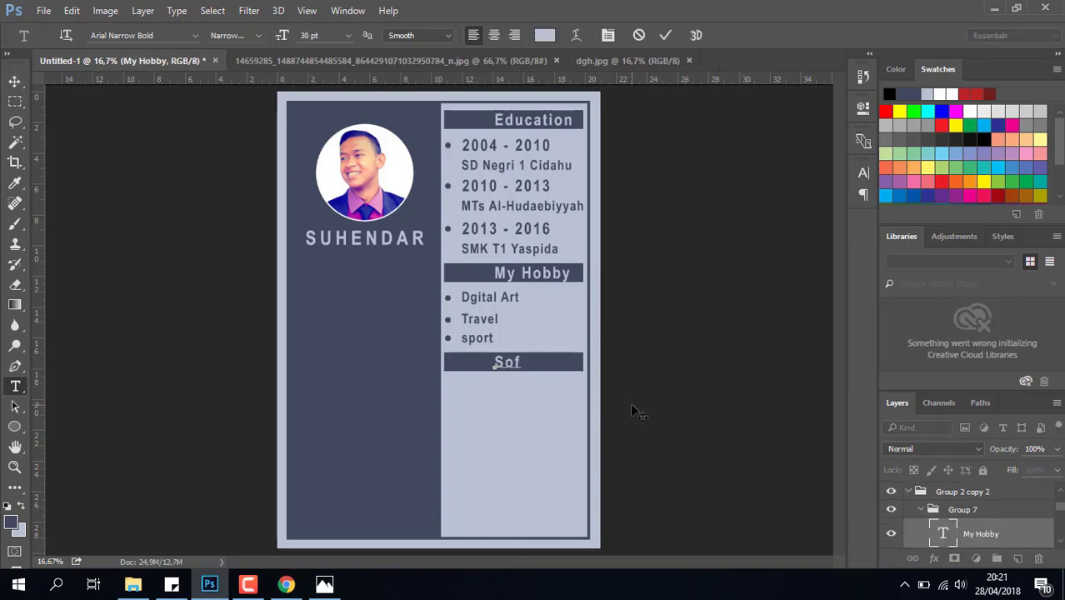
{"action": "type", "text": "tware sk"}
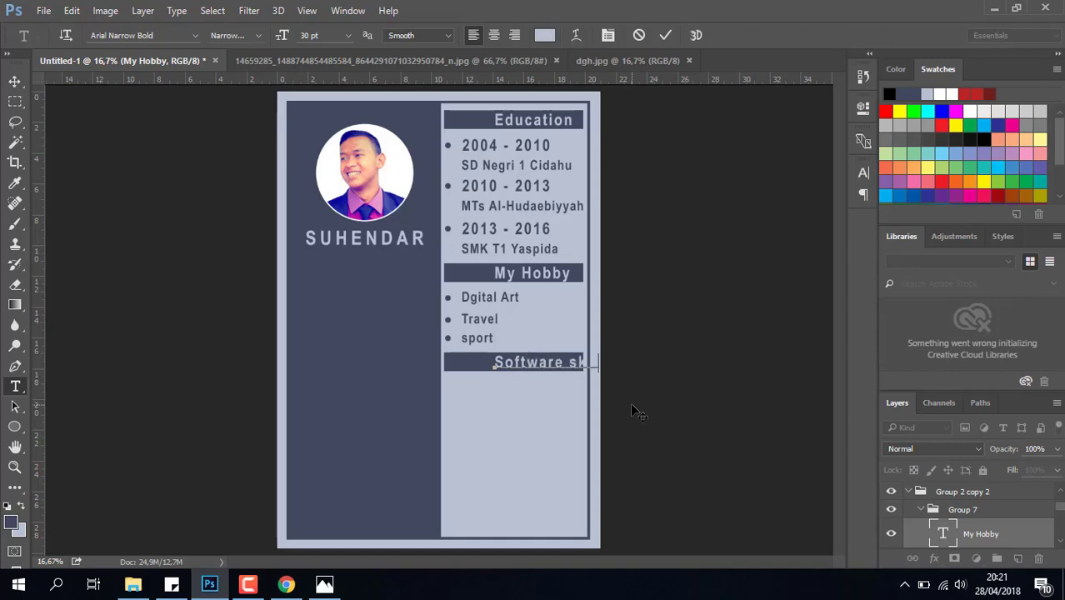
{"action": "type", "text": "ill"}
{"action": "key", "text": "ctrl+Return"}
{"action": "key", "text": "v"}
{"action": "left_click_drag", "start_coordinate": [611, 358], "coordinate": [559, 364]}
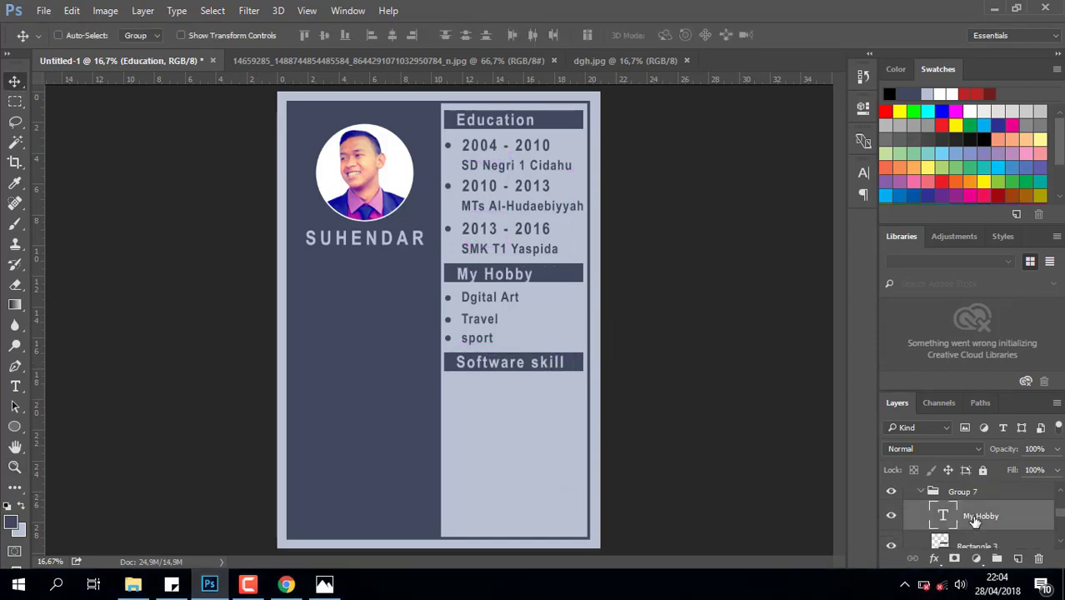
Copy the Travel text line to just under the Software skill heading.
{"action": "left_click", "coordinate": [974, 520]}
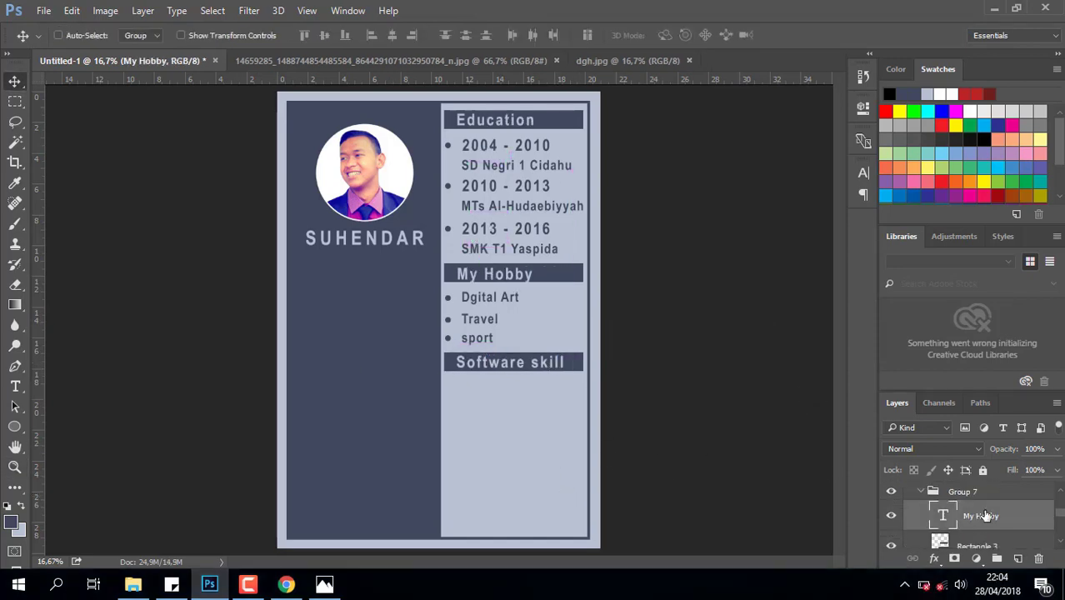
{"action": "scroll", "coordinate": [973, 520], "scroll_direction": "down", "scroll_amount": 1}
{"action": "left_click", "coordinate": [975, 511]}
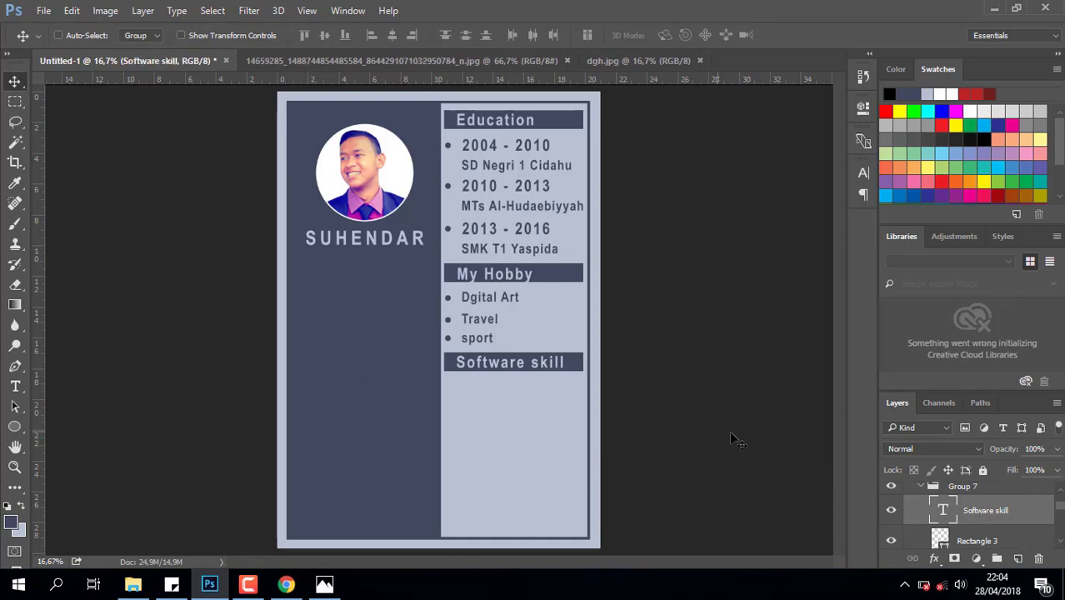
{"action": "key", "text": "t"}
{"action": "left_click", "coordinate": [463, 319]}
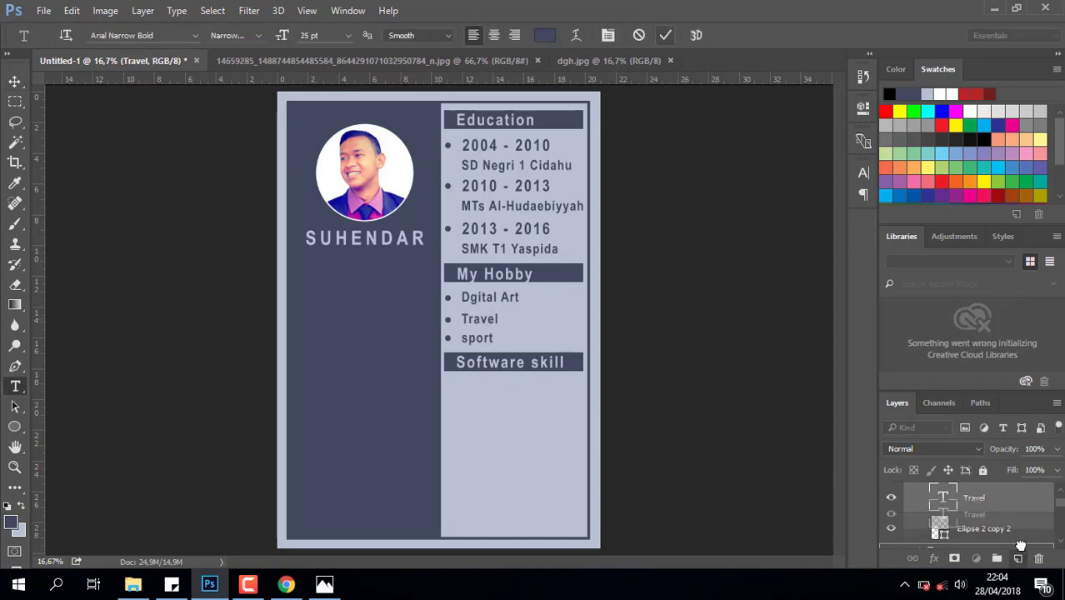
{"action": "left_click_drag", "start_coordinate": [1021, 545], "coordinate": [1018, 557]}
{"action": "key", "text": "v"}
{"action": "mouse_move", "coordinate": [484, 321]}
{"action": "left_mouse_down"}
{"action": "mouse_move", "coordinate": [484, 406]}
{"action": "mouse_move", "coordinate": [484, 393]}
{"action": "left_mouse_up"}
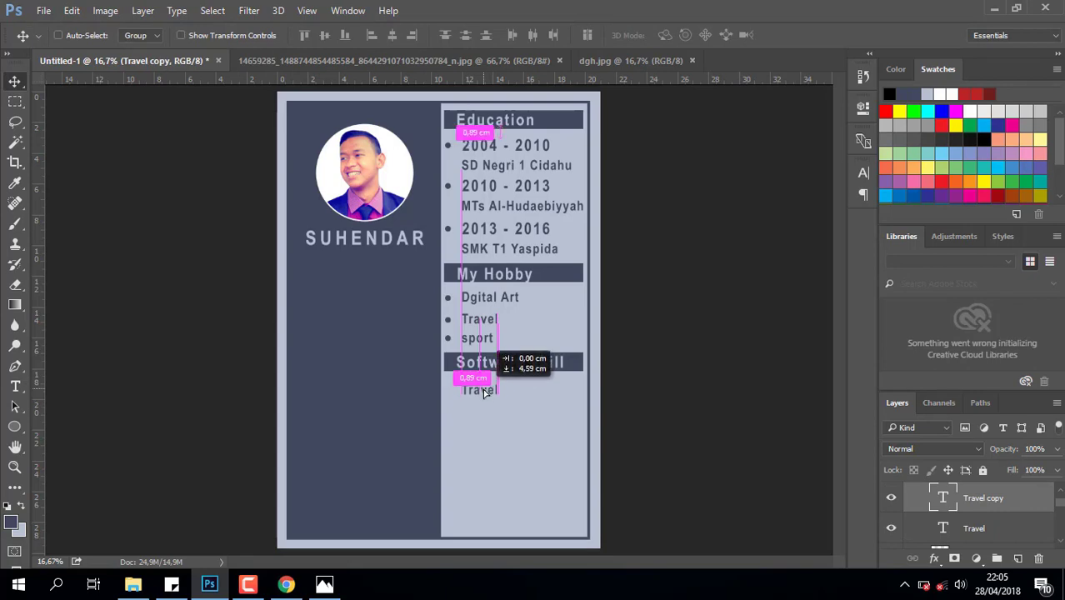
Retype the copy as photoshop and duplicate it into further photoshop lines below.
{"action": "key", "text": "t"}
{"action": "double_click", "coordinate": [494, 388]}
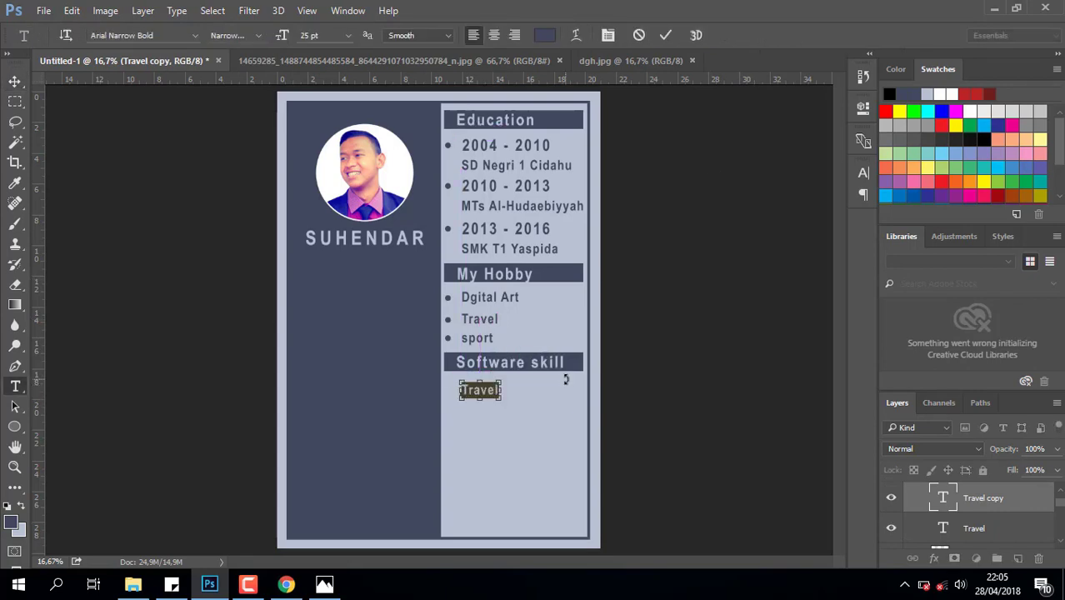
{"action": "type", "text": "photoshop"}
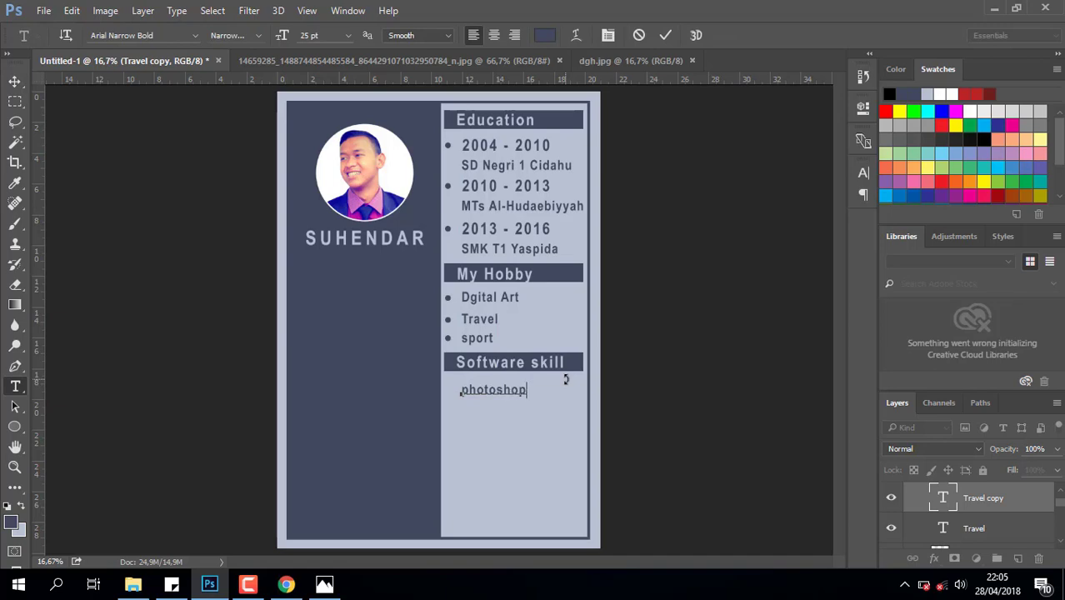
{"action": "left_click", "coordinate": [1017, 514]}
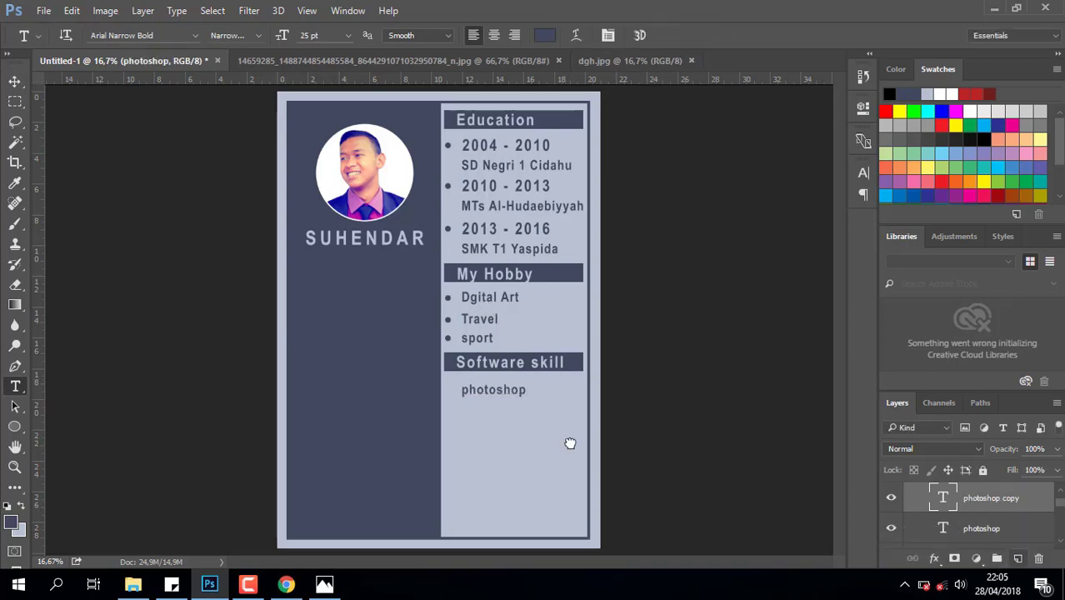
{"action": "key", "text": "v"}
{"action": "left_click_drag", "start_coordinate": [524, 400], "coordinate": [526, 429]}
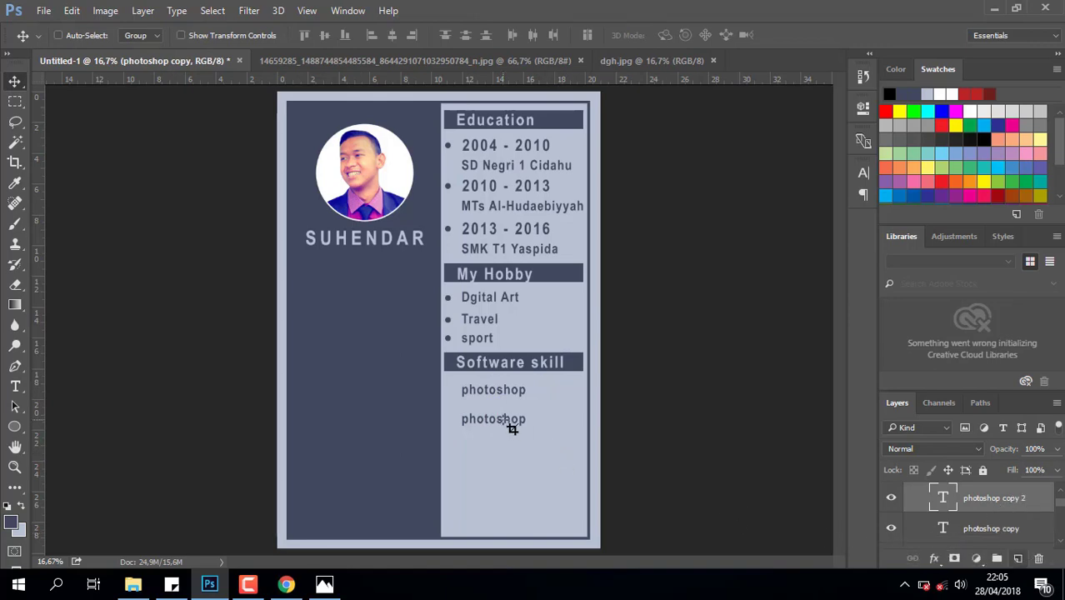
{"action": "mouse_move", "coordinate": [509, 430]}
{"action": "left_mouse_down"}
{"action": "mouse_move", "coordinate": [505, 487]}
{"action": "mouse_move", "coordinate": [520, 529]}
{"action": "mouse_move", "coordinate": [519, 518]}
{"action": "left_mouse_up"}
Rename the second skill to Corel Draw and capitalize the first as Photoshop.
{"action": "key", "text": "t"}
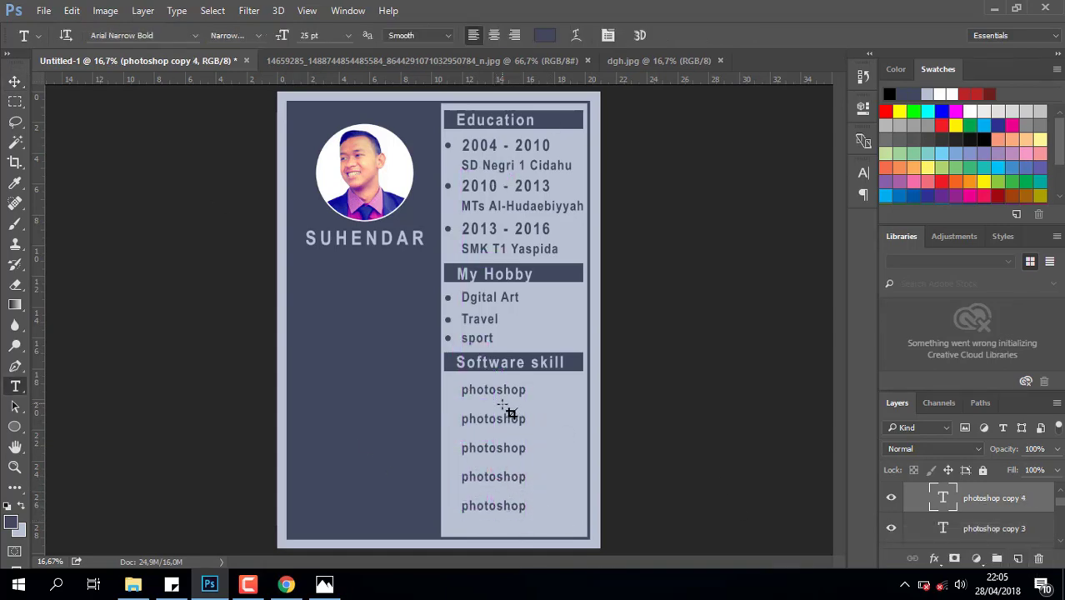
{"action": "double_click", "coordinate": [500, 420]}
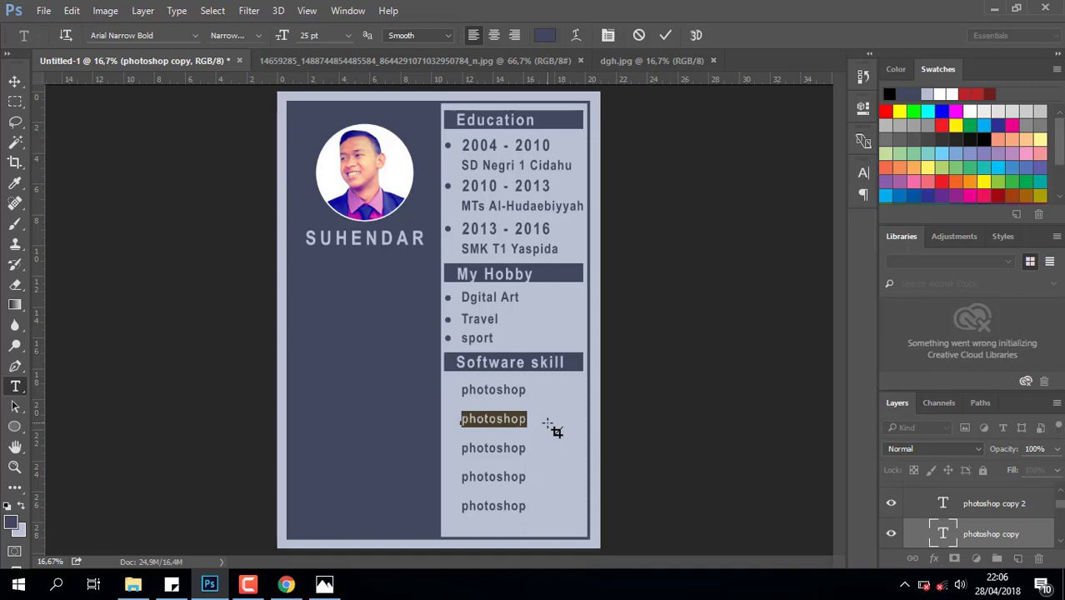
{"action": "type", "text": "co"}
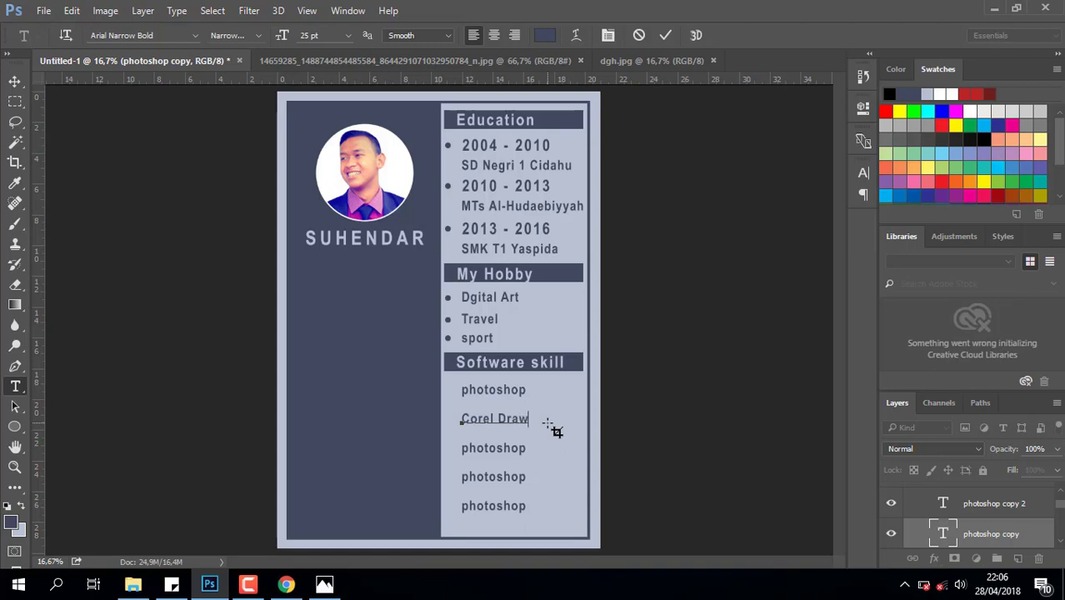
{"action": "left_click", "coordinate": [471, 392]}
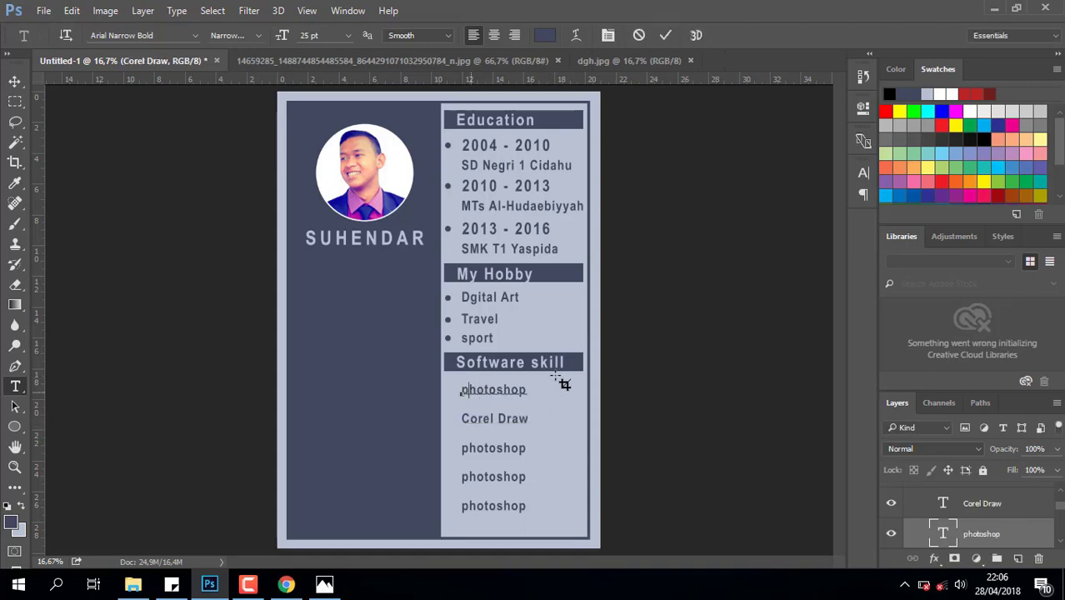
{"action": "key", "text": "BackSpace"}
{"action": "type", "text": "P"}
Replace the third skill entry's text with Illustrator.
{"action": "left_click", "coordinate": [502, 450]}
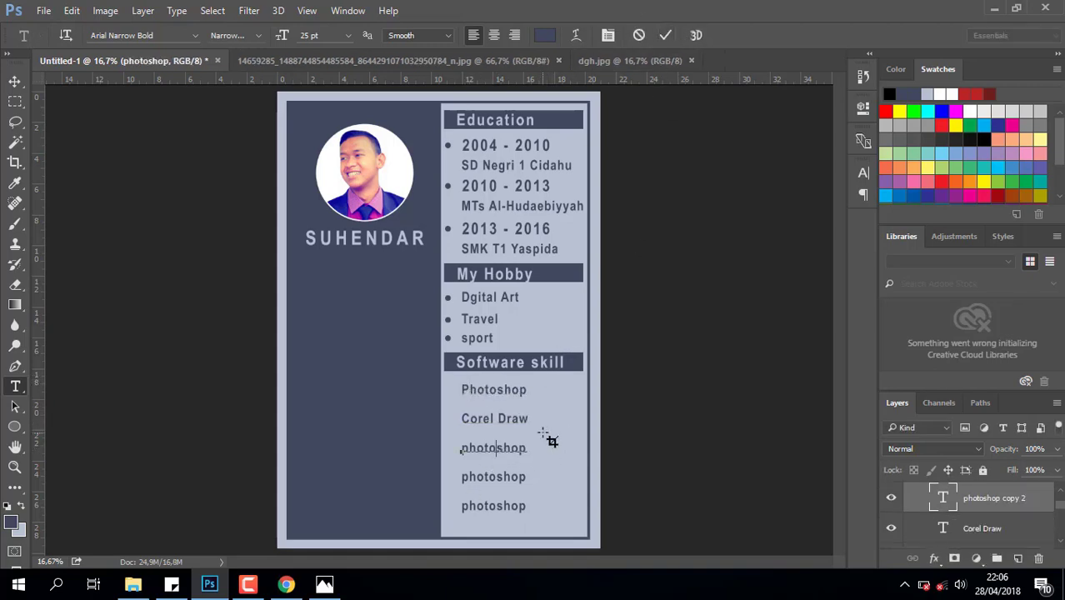
{"action": "key", "text": "ctrl+a"}
{"action": "key", "text": "BackSpace"}
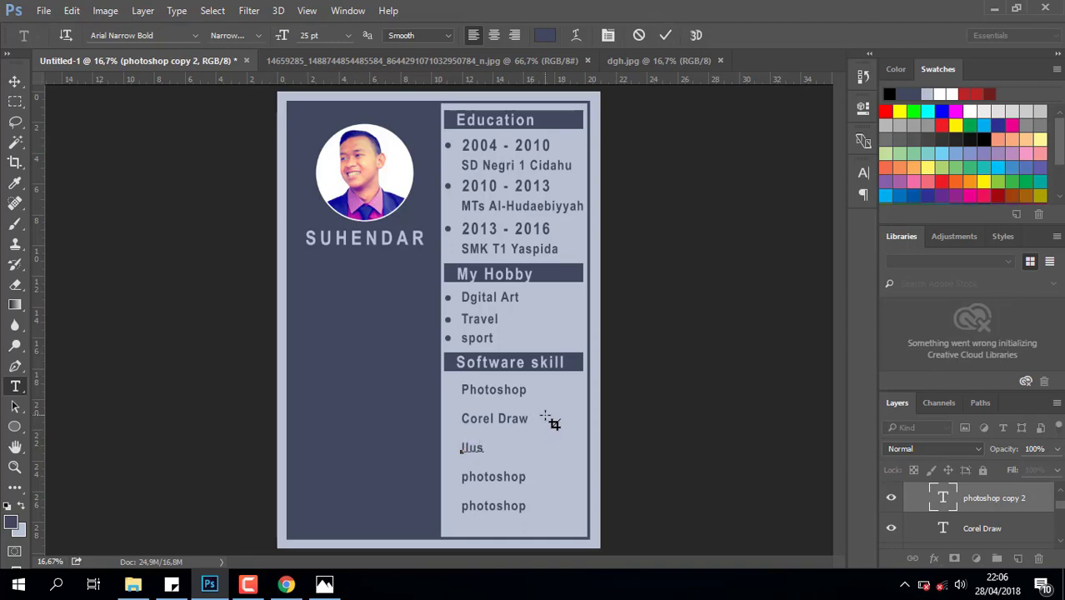
{"action": "type", "text": "trat"}
{"action": "type", "text": "or"}
{"action": "left_click", "coordinate": [665, 35]}
Rename the fourth skill to After Effect and the fifth to Blender.
{"action": "double_click", "coordinate": [525, 484]}
{"action": "type", "text": "After Ef"}
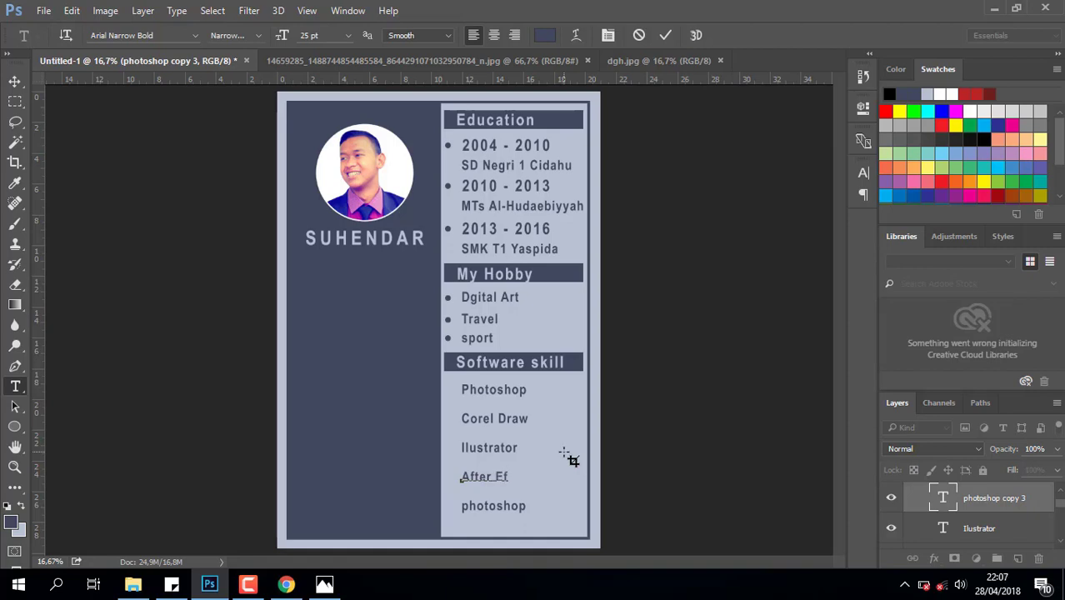
{"action": "type", "text": "ct"}
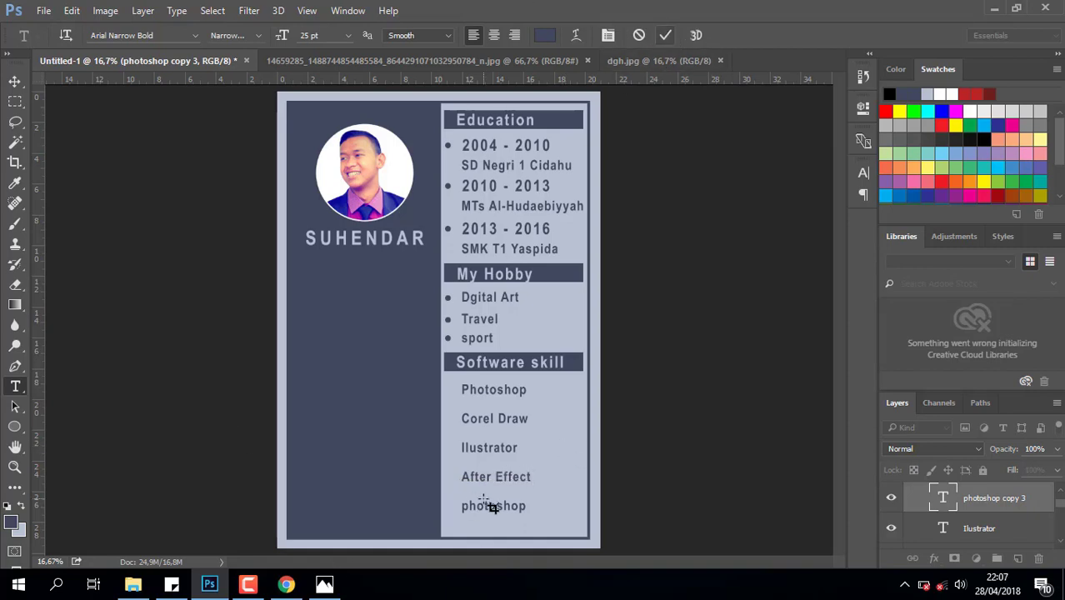
{"action": "left_click", "coordinate": [514, 514]}
{"action": "double_click", "coordinate": [514, 514]}
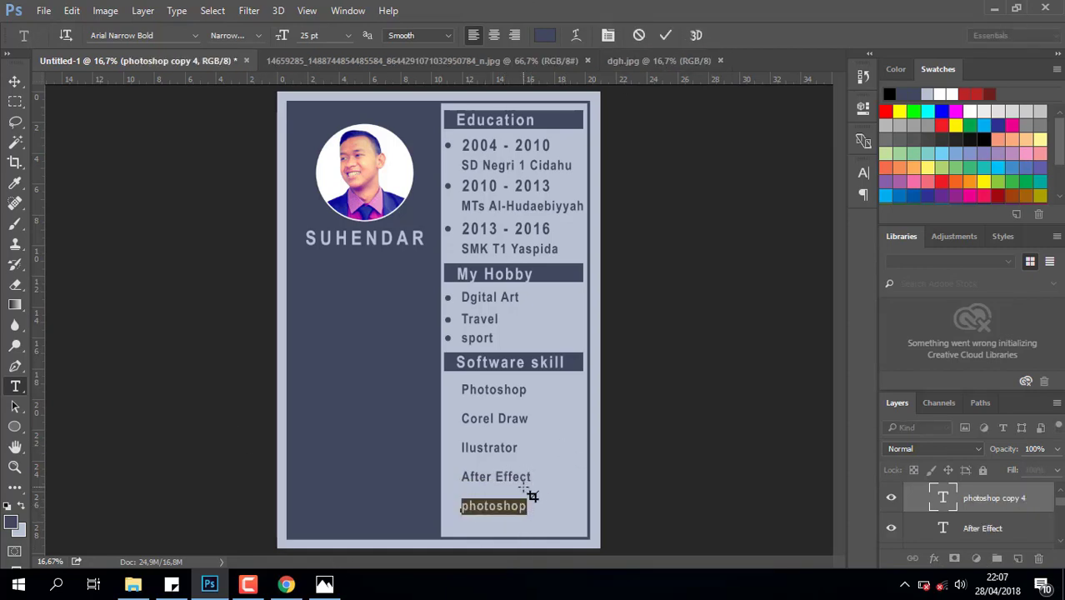
{"action": "type", "text": "Blender"}
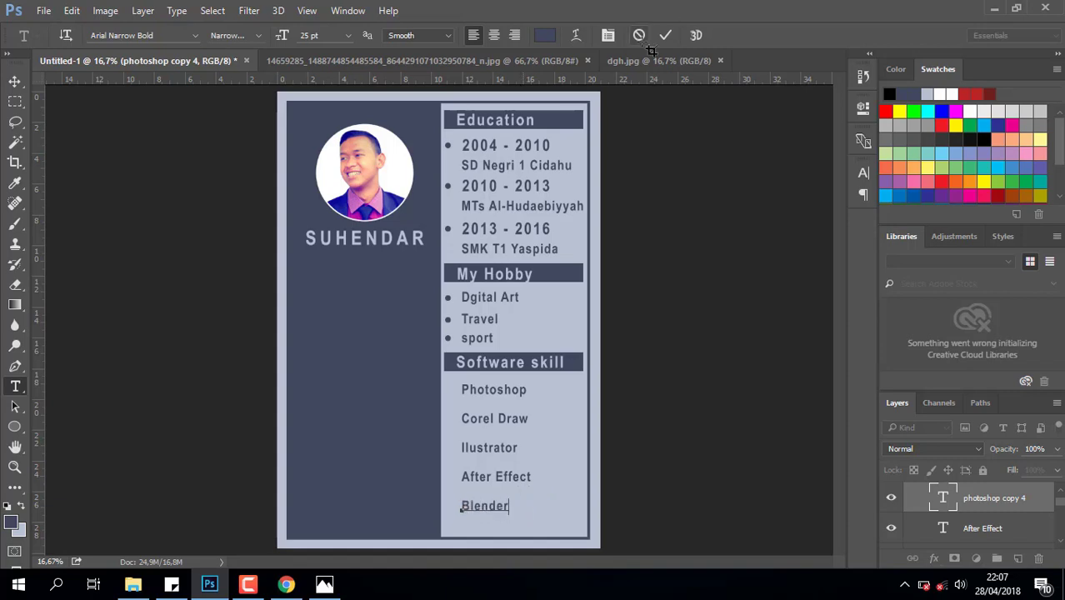
{"action": "left_click", "coordinate": [665, 35]}
Select the five skill texts and nudge them into alignment.
{"action": "key", "text": "v"}
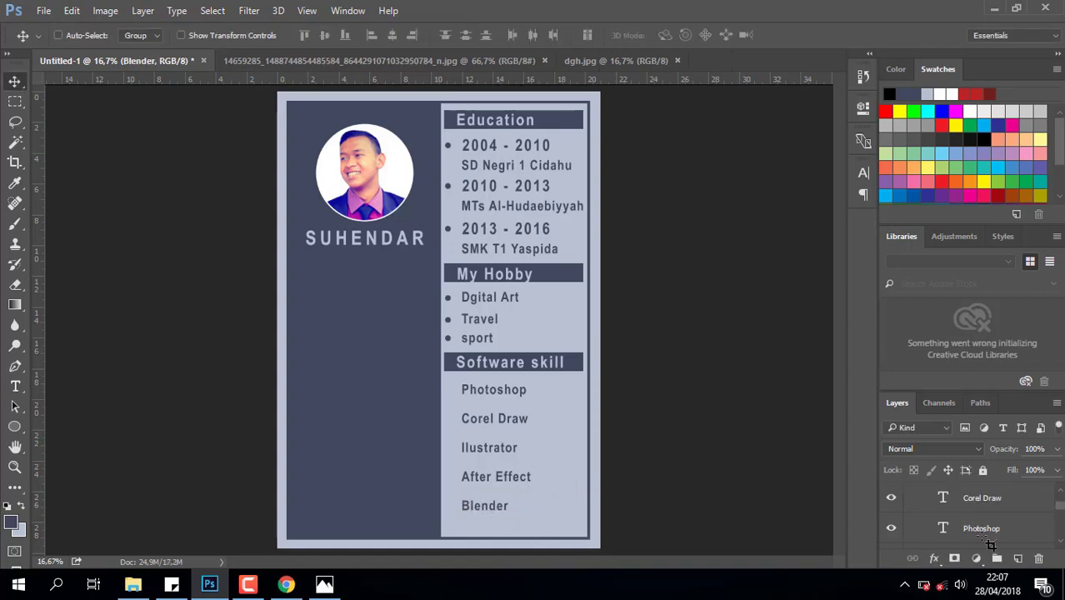
{"action": "left_click", "coordinate": [988, 542], "text": "shift"}
{"action": "key", "text": "shift+Right"}
{"action": "key", "text": "shift+Right"}
{"action": "key", "text": "shift+Left"}
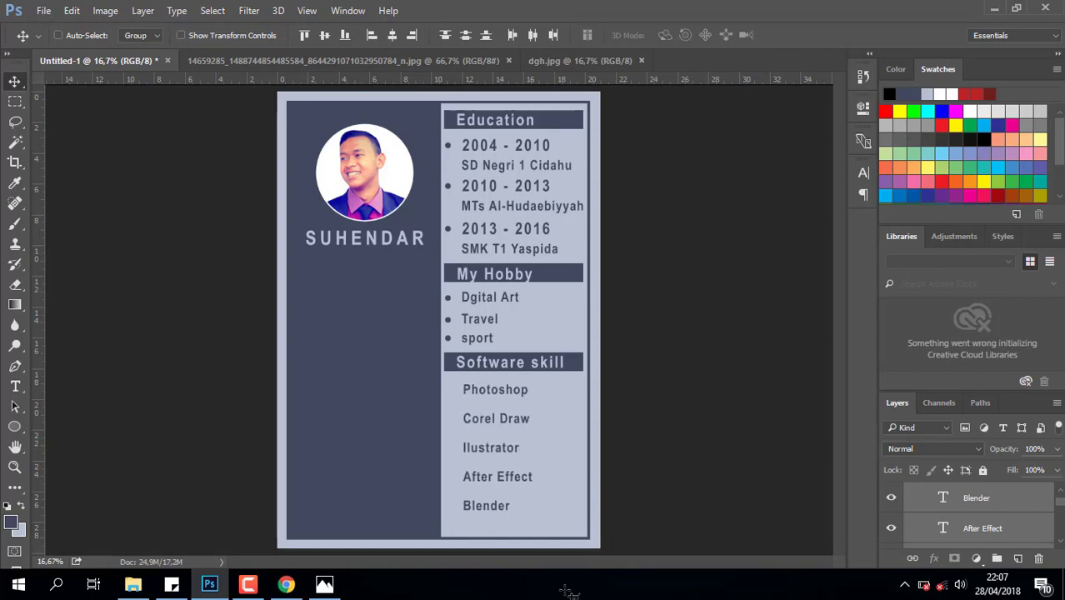
Zoom in on the software skills and draw a small dot under Photoshop.
{"action": "key", "text": "z"}
{"action": "left_click", "coordinate": [580, 487]}
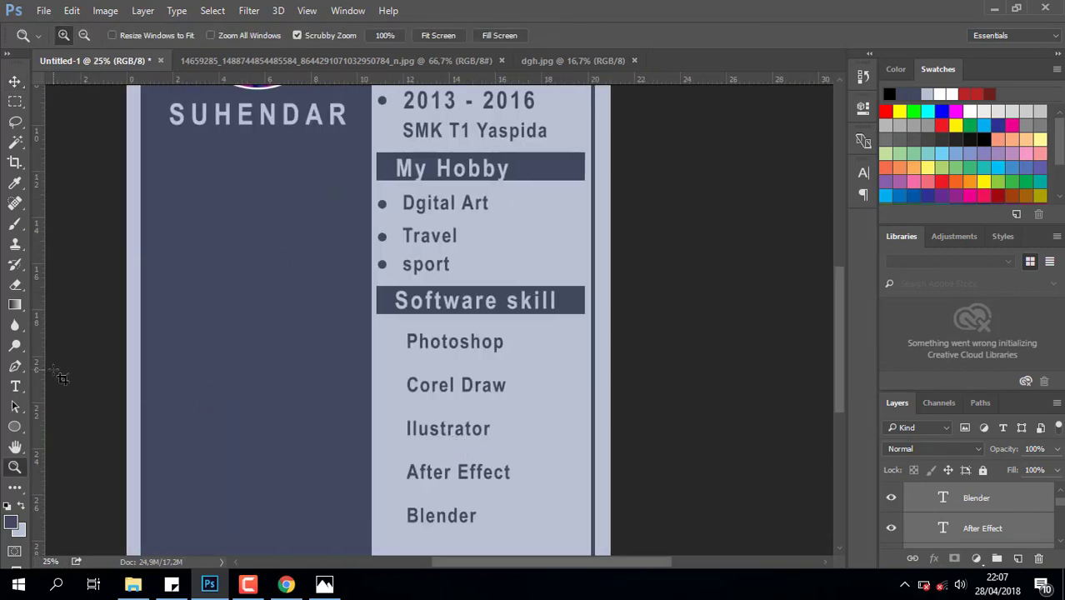
{"action": "left_click", "coordinate": [15, 427]}
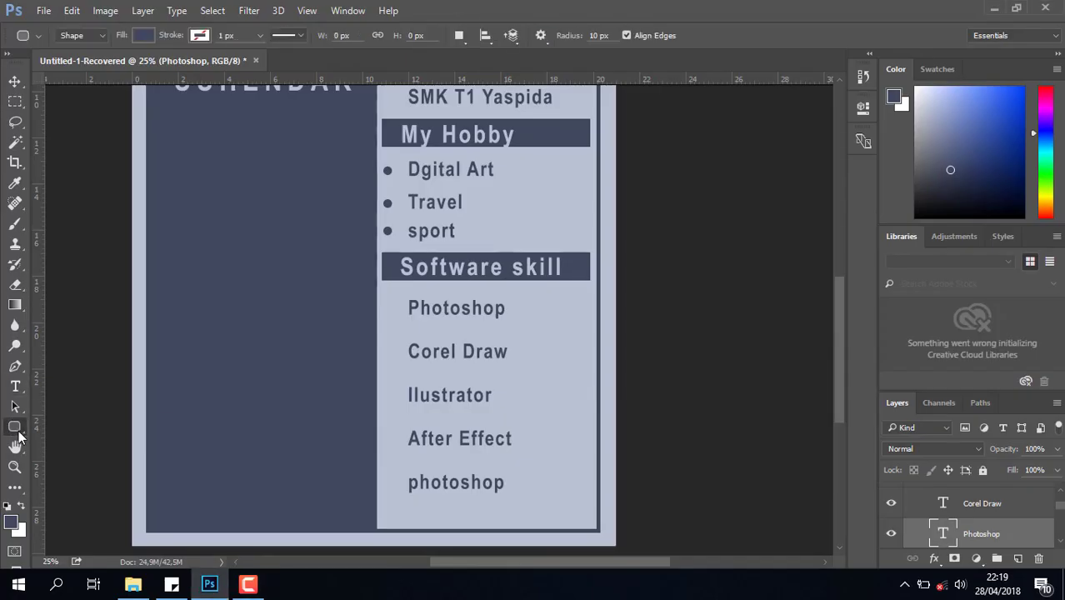
{"action": "left_click_drag", "start_coordinate": [15, 427], "coordinate": [75, 456]}
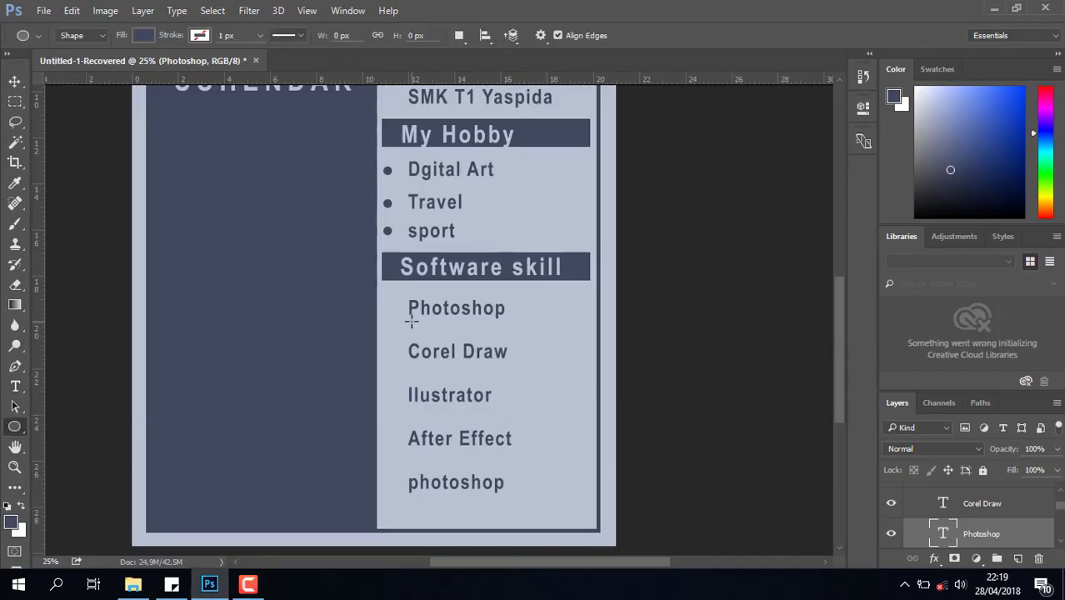
{"action": "left_click_drag", "start_coordinate": [411, 322], "coordinate": [416, 327]}
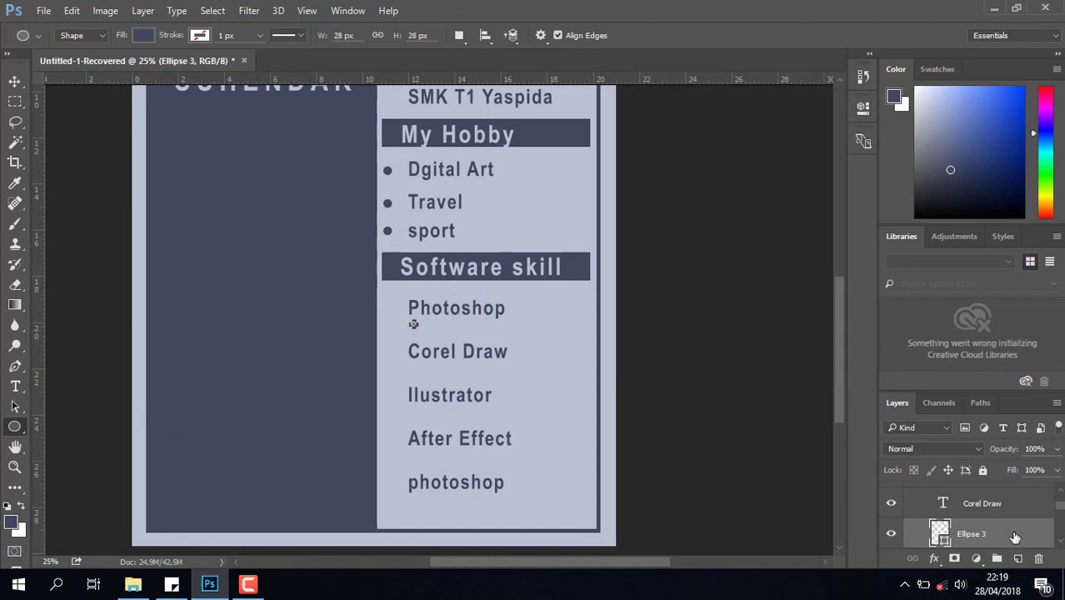
Copy the dot into a row of five and group the dot layers.
{"action": "left_click_drag", "start_coordinate": [1015, 536], "coordinate": [1017, 558]}
{"action": "key", "text": "v"}
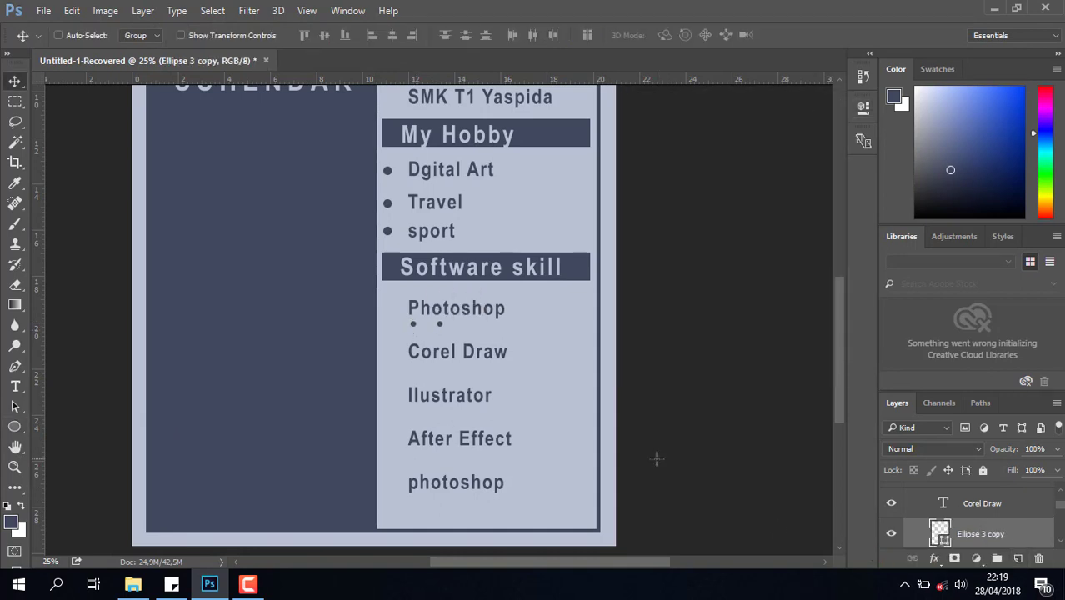
{"action": "key", "text": "ctrl+j"}
{"action": "key", "text": "ctrl+j"}
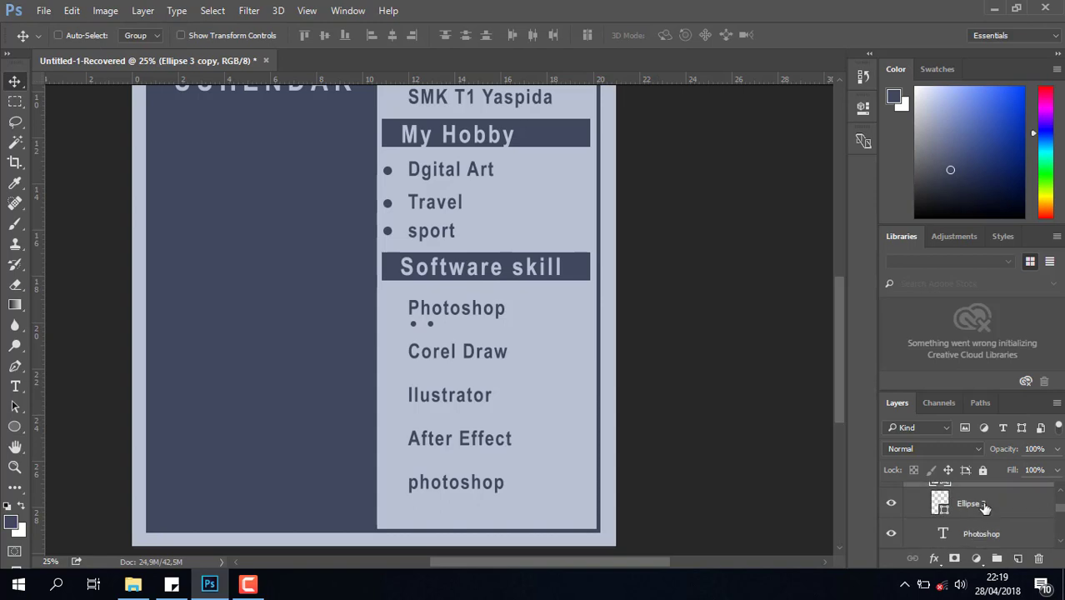
{"action": "left_click_drag", "start_coordinate": [813, 489], "coordinate": [831, 489]}
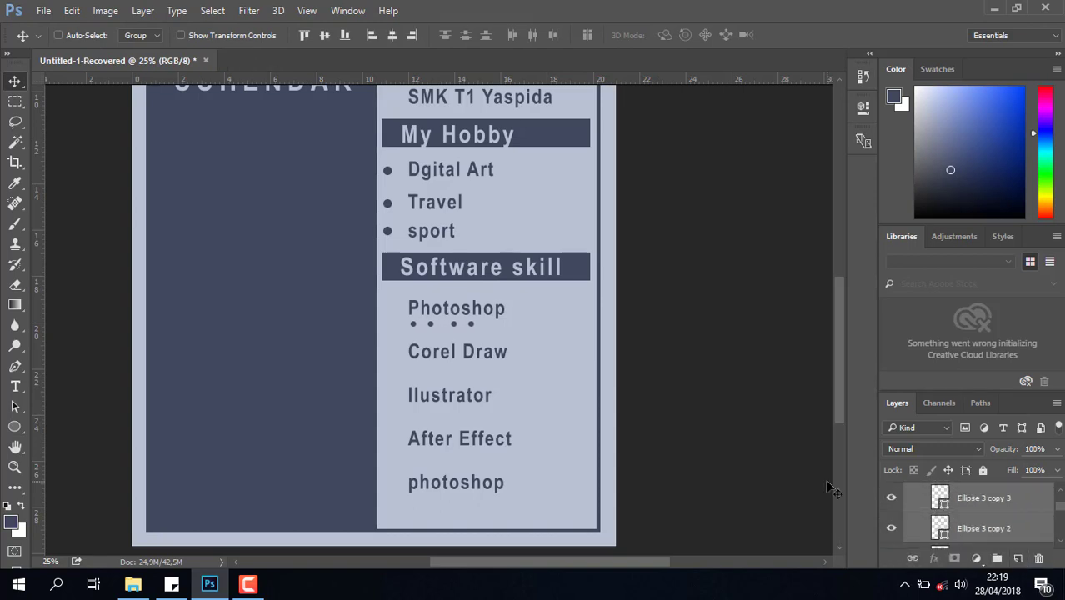
{"action": "key", "text": "ctrl+j"}
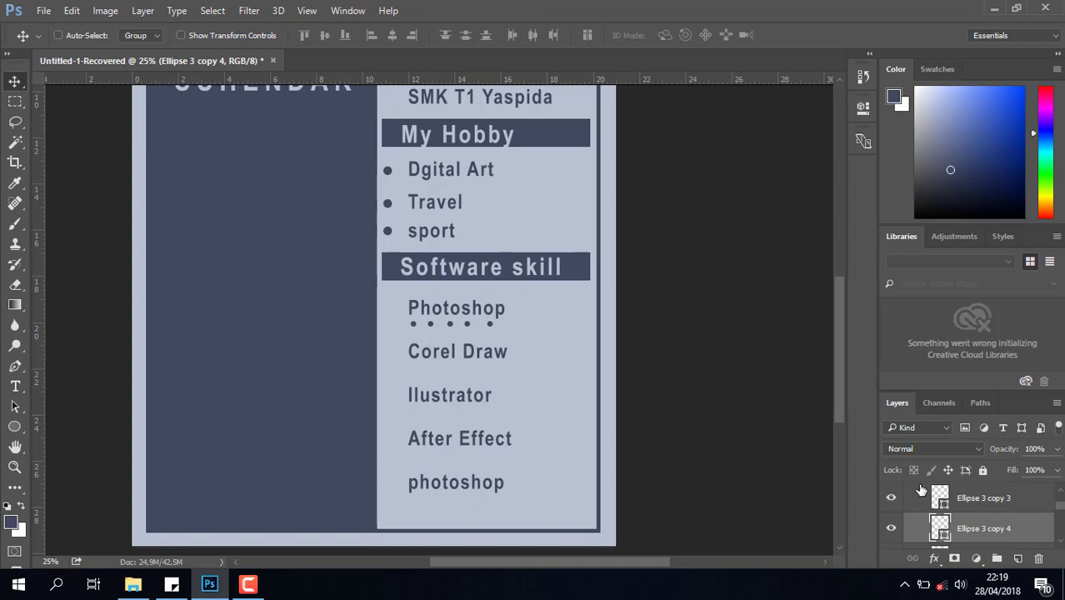
{"action": "key", "text": "ctrl+g"}
Duplicate the dot-row group and move the copy below Corel Draw.
{"action": "left_click_drag", "start_coordinate": [975, 492], "coordinate": [1033, 556]}
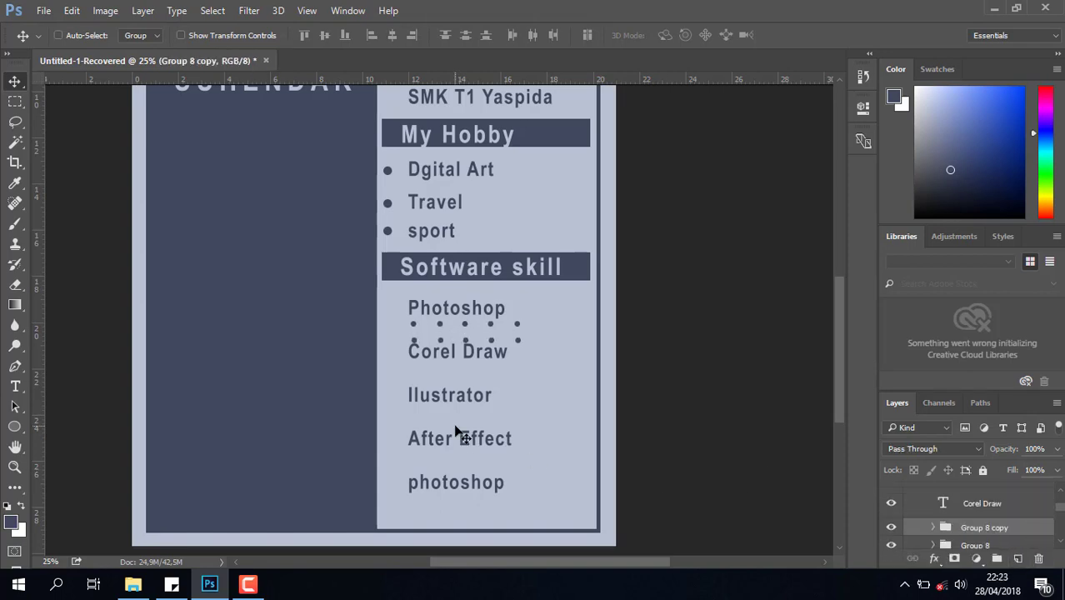
{"action": "left_click_drag", "start_coordinate": [457, 431], "coordinate": [457, 414]}
{"action": "key", "text": "Delete"}
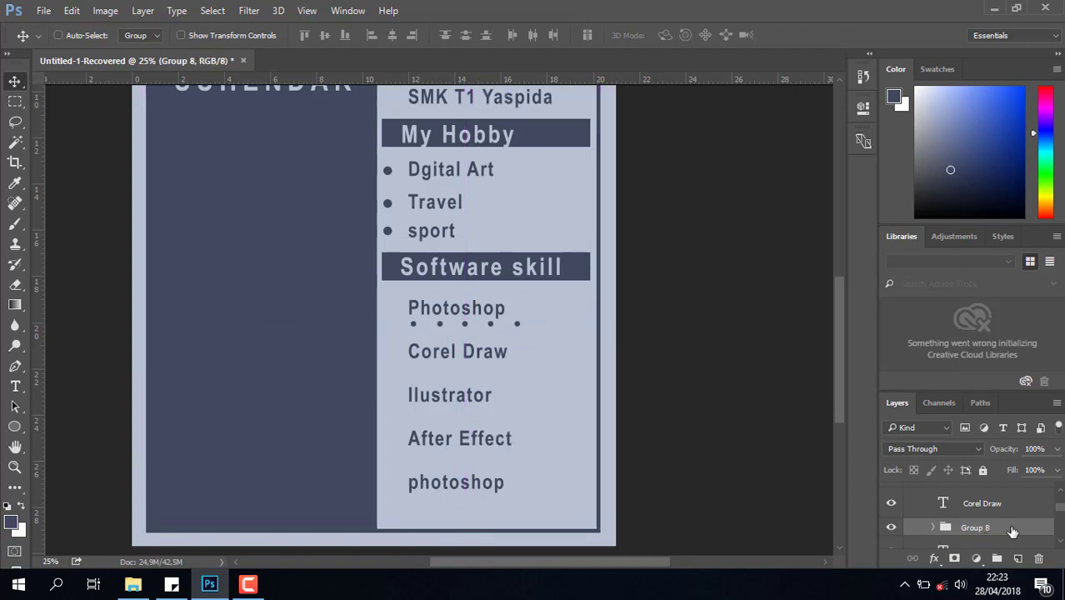
{"action": "key", "text": "ctrl+j"}
{"action": "key", "text": "shift+Down"}
{"action": "key", "text": "shift+Down"}
{"action": "key", "text": "shift+Down"}
{"action": "key", "text": "shift+Down"}
{"action": "key", "text": "shift+Down"}
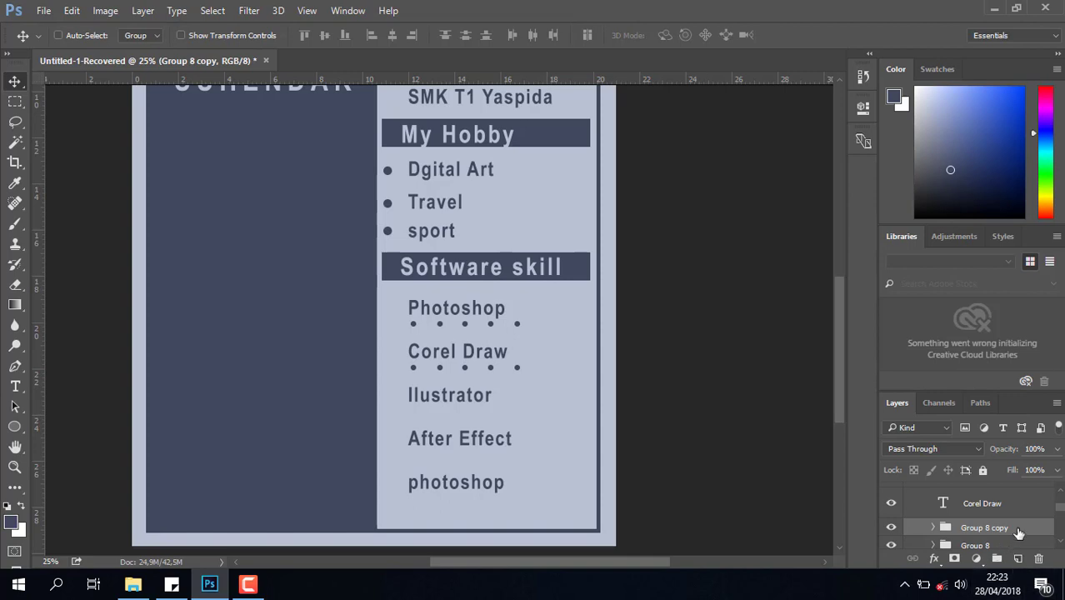
Duplicate the dot rows under Ilustrator, After Effect and the last skill.
{"action": "left_click", "coordinate": [975, 545], "text": "shift"}
{"action": "left_click_drag", "start_coordinate": [975, 545], "coordinate": [1017, 558]}
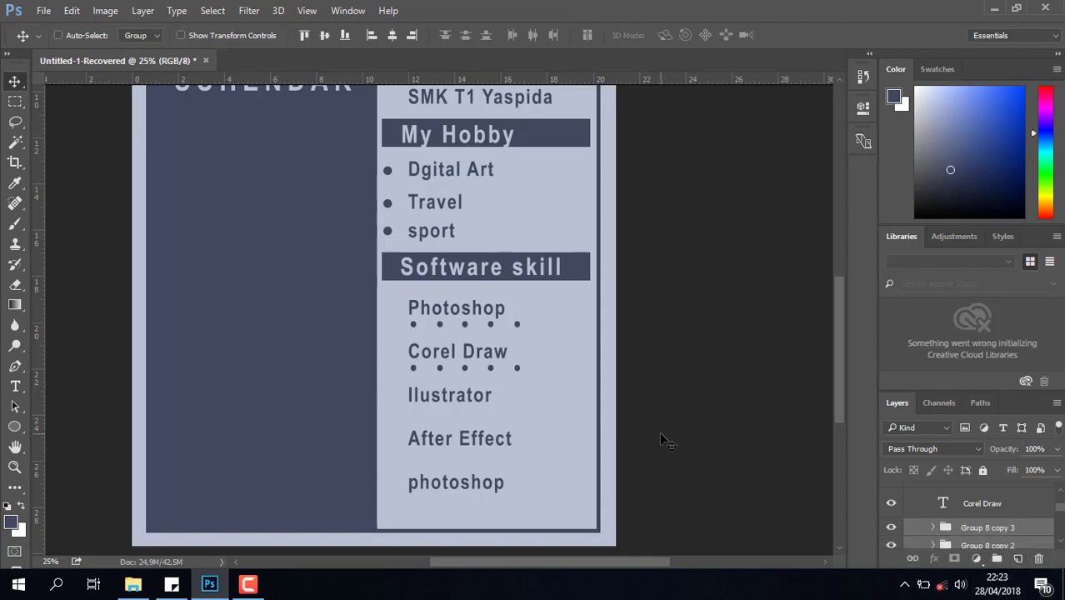
{"action": "key", "text": "shift+Down"}
{"action": "key", "text": "shift+Down"}
{"action": "key", "text": "shift+Down"}
{"action": "key", "text": "shift+Down"}
{"action": "key", "text": "shift+Down"}
{"action": "key", "text": "shift+Down"}
{"action": "key", "text": "shift+Down"}
{"action": "key", "text": "shift+Down"}
{"action": "key", "text": "shift+Down"}
{"action": "key", "text": "shift+Down"}
{"action": "key", "text": "shift+Down"}
{"action": "left_click", "coordinate": [1028, 532]}
{"action": "left_click_drag", "start_coordinate": [1028, 531], "coordinate": [1017, 559]}
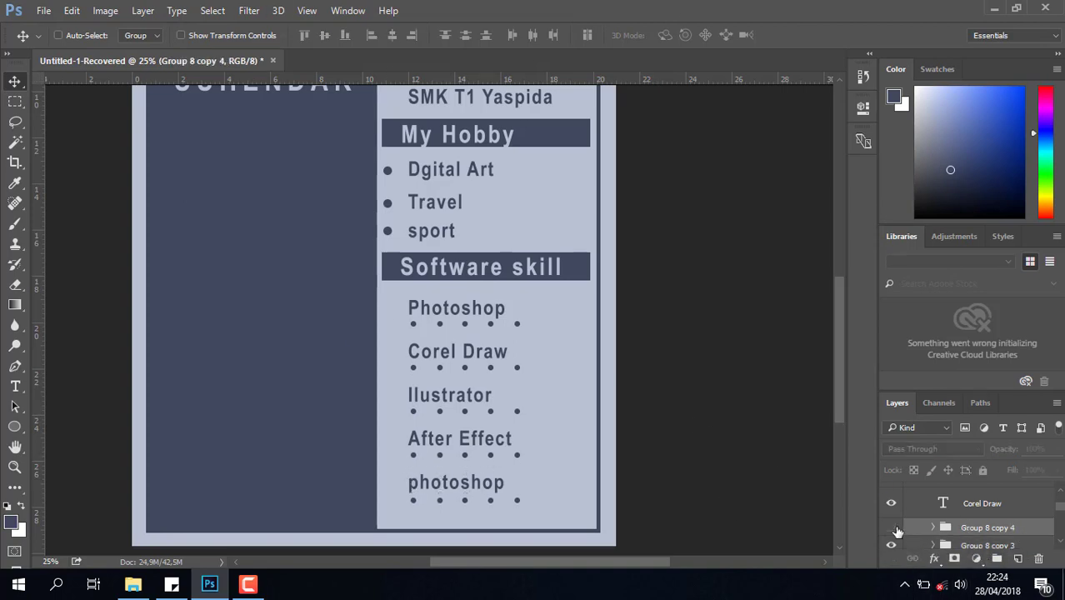
{"action": "left_click", "coordinate": [934, 527]}
{"action": "scroll", "coordinate": [925, 529], "scroll_direction": "down", "scroll_amount": 2}
{"action": "scroll", "coordinate": [899, 530], "scroll_direction": "down", "scroll_amount": 1}
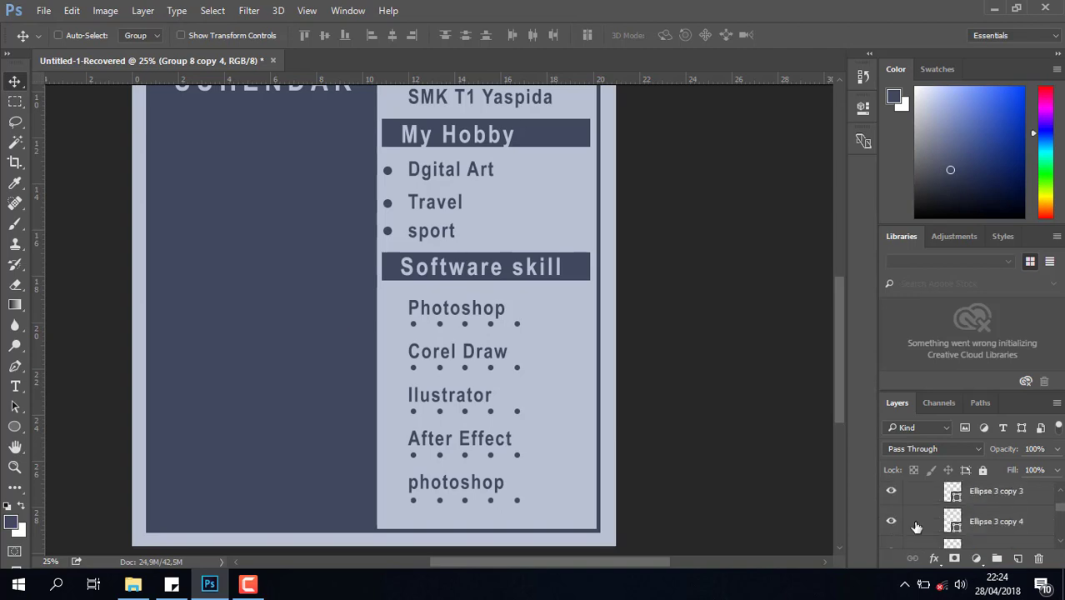
Remove the fill from the last dots of the final skill's rating row.
{"action": "left_click", "coordinate": [960, 494]}
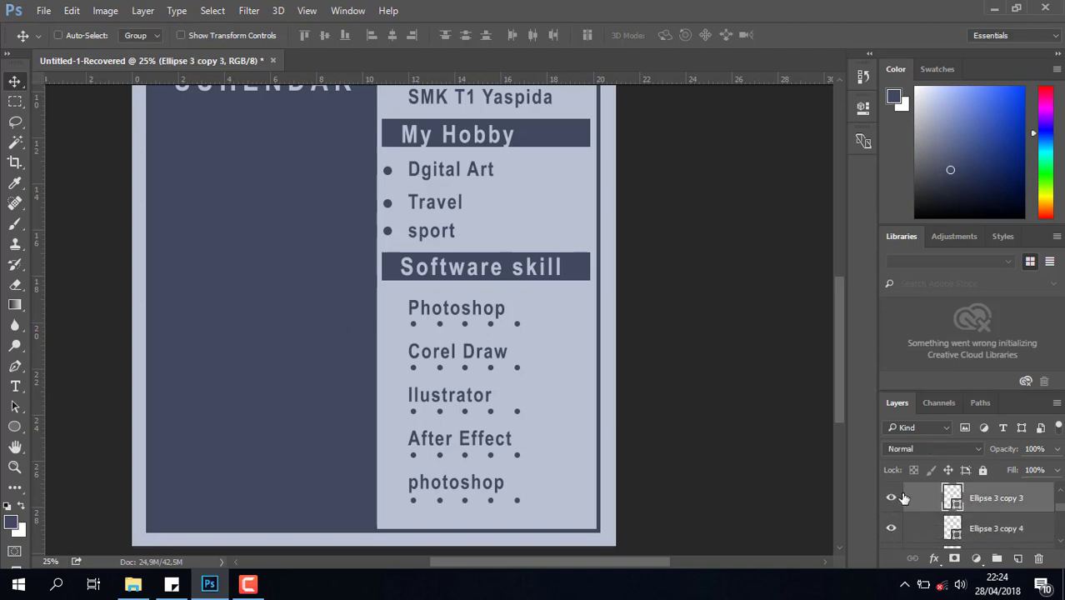
{"action": "left_click", "coordinate": [15, 426]}
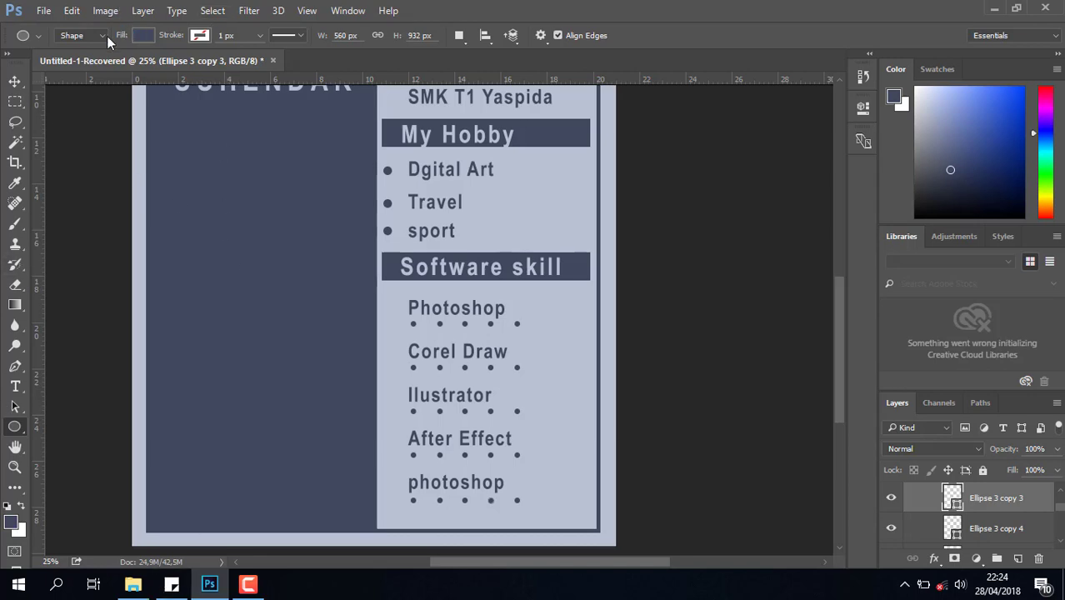
{"action": "left_click", "coordinate": [134, 36]}
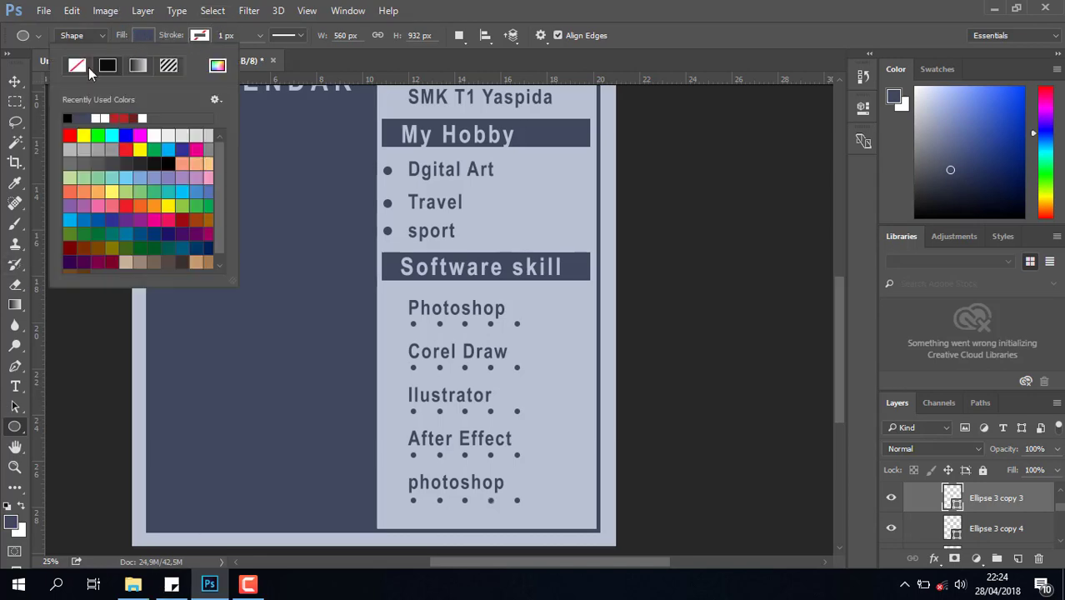
{"action": "left_click", "coordinate": [88, 68]}
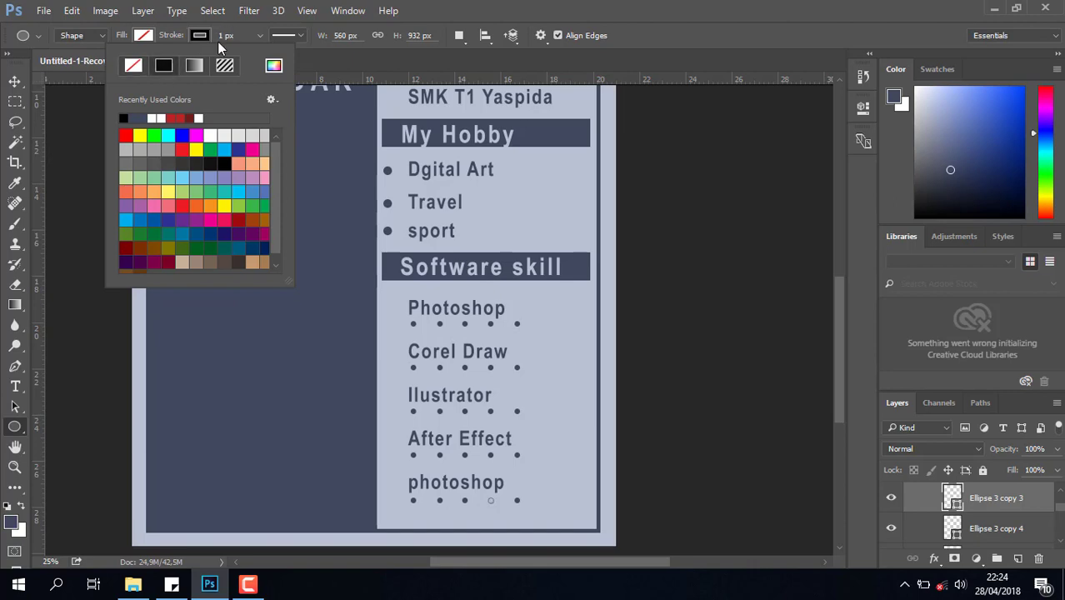
{"action": "left_click", "coordinate": [200, 36]}
{"action": "left_click", "coordinate": [957, 530]}
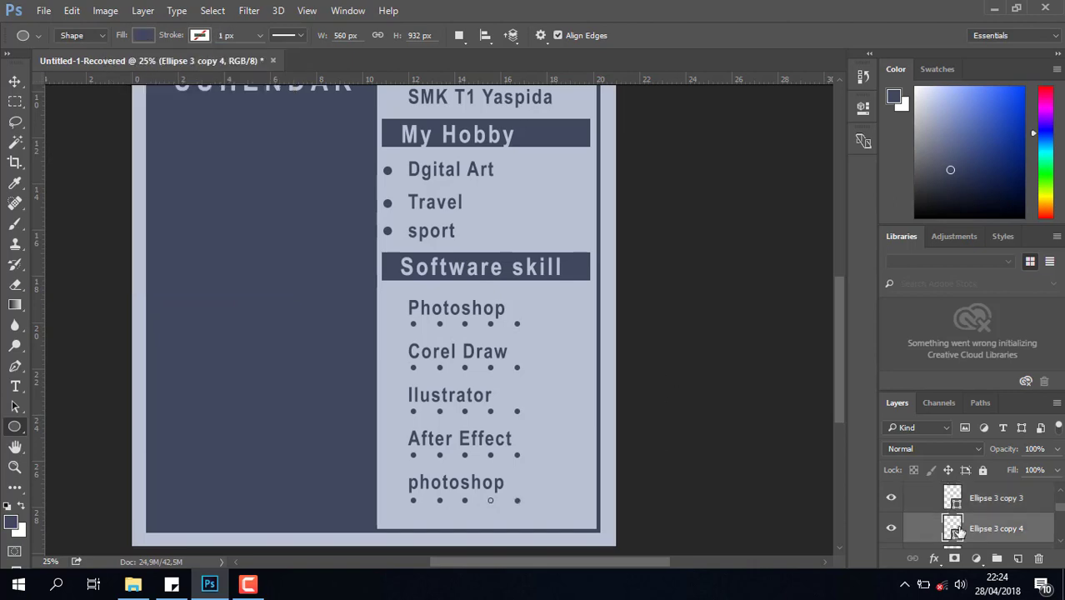
{"action": "left_click", "coordinate": [142, 38]}
{"action": "left_click", "coordinate": [90, 67]}
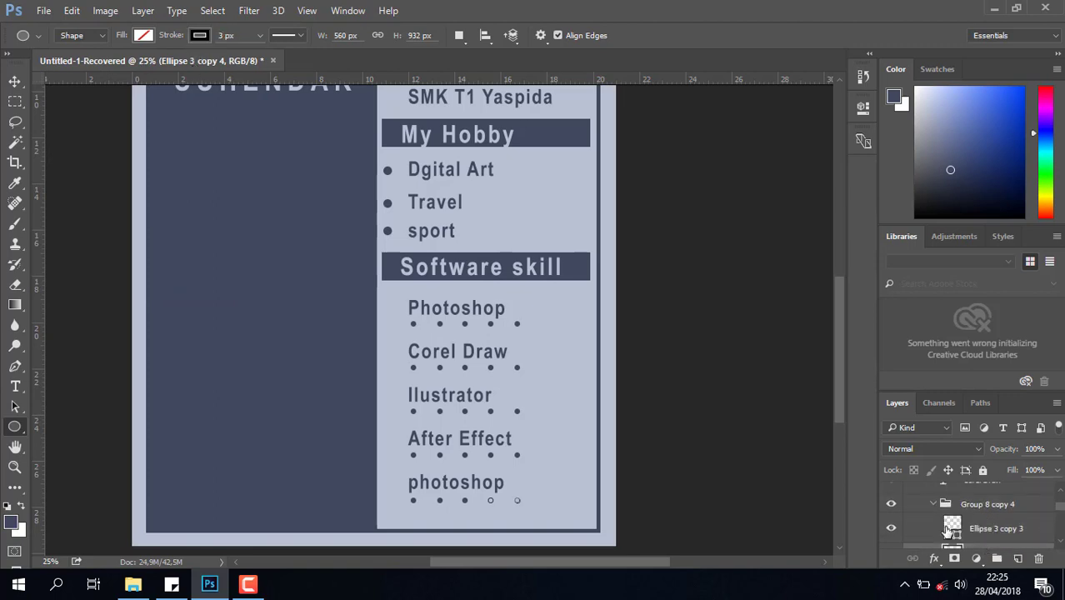
{"action": "left_click", "coordinate": [931, 523]}
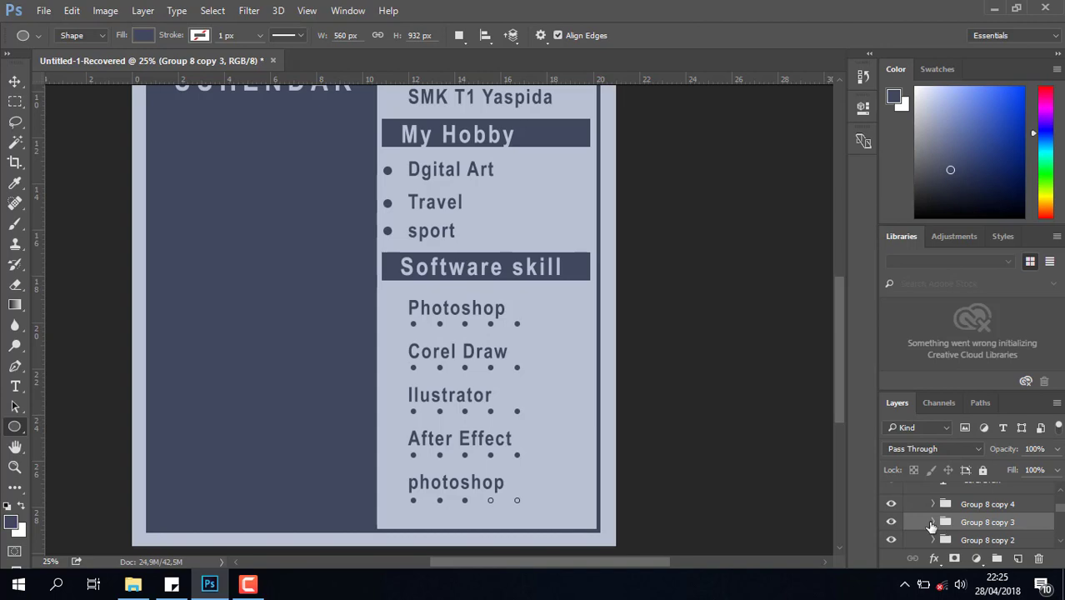
Make an After Effect rating dot hollow with a black outline.
{"action": "left_click", "coordinate": [933, 522]}
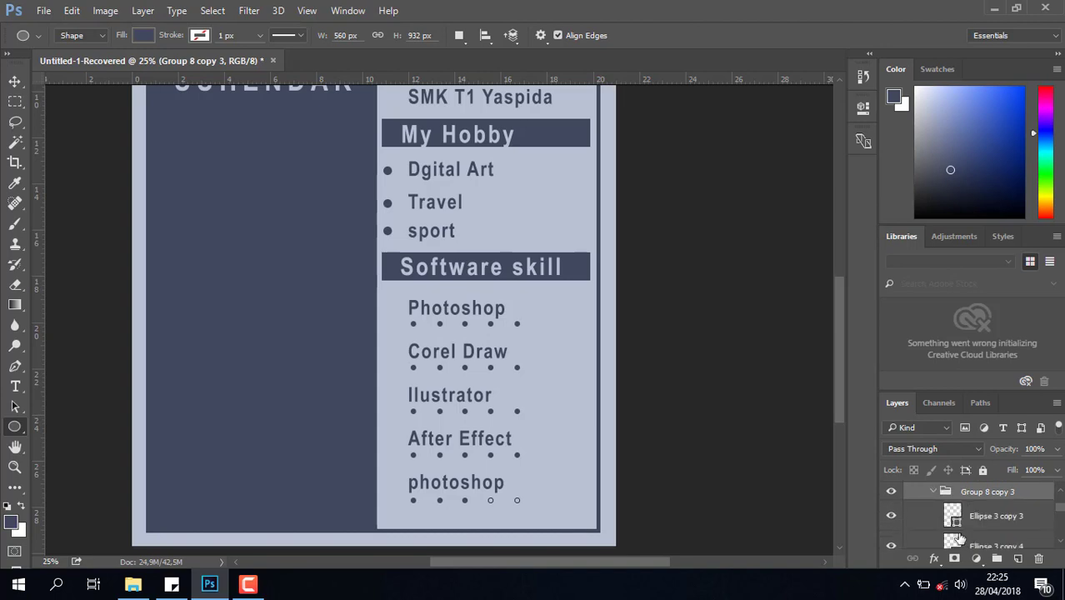
{"action": "left_click", "coordinate": [143, 35]}
{"action": "left_click", "coordinate": [77, 65]}
{"action": "left_click", "coordinate": [197, 37]}
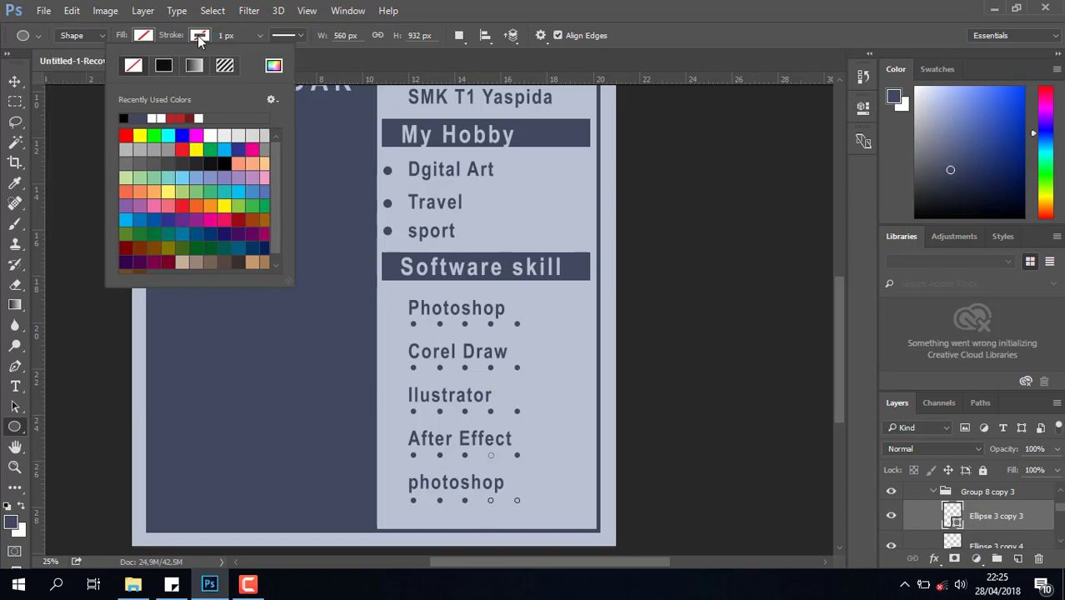
{"action": "left_click", "coordinate": [164, 65]}
{"action": "left_click", "coordinate": [229, 37]}
{"action": "type", "text": "3"}
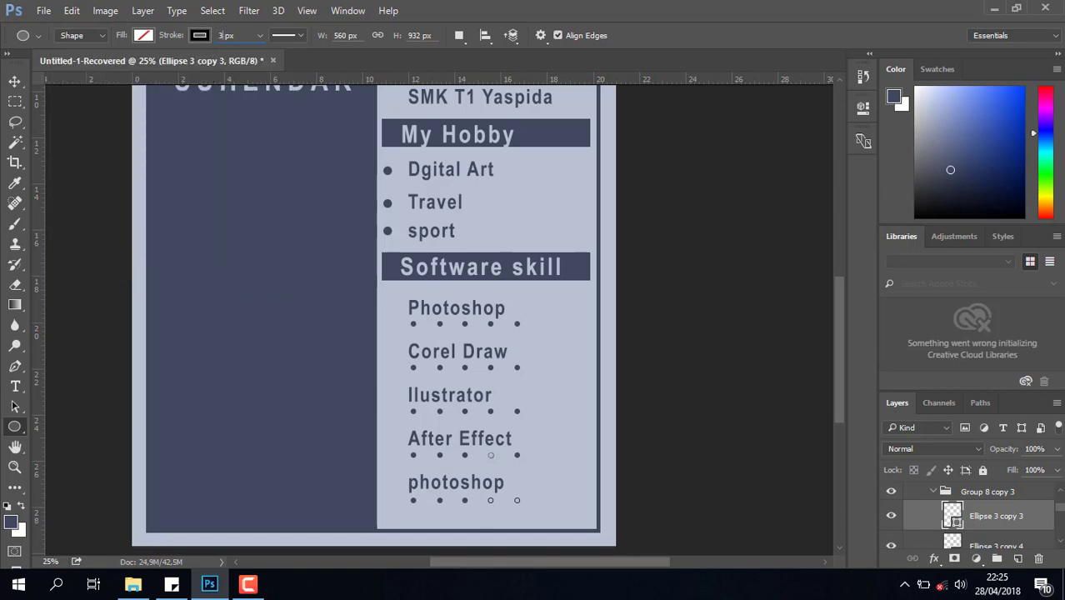
Give the next rating dot no fill and a black 3 px outline.
{"action": "left_click", "coordinate": [957, 544]}
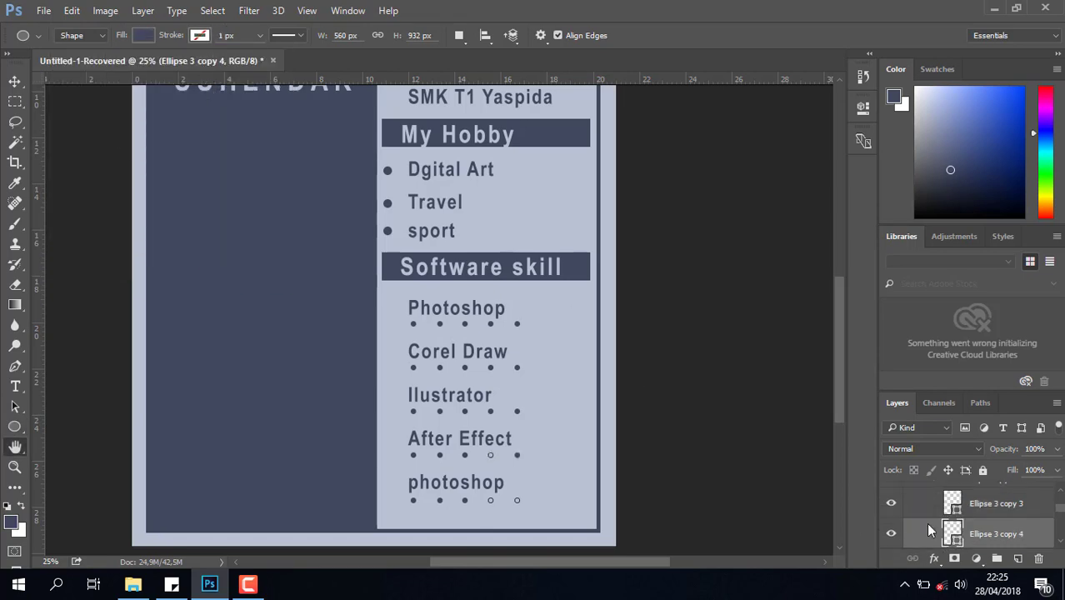
{"action": "double_click", "coordinate": [929, 530]}
{"action": "left_click", "coordinate": [787, 135]}
{"action": "left_click", "coordinate": [143, 35]}
{"action": "left_click", "coordinate": [76, 65]}
{"action": "left_click", "coordinate": [199, 35]}
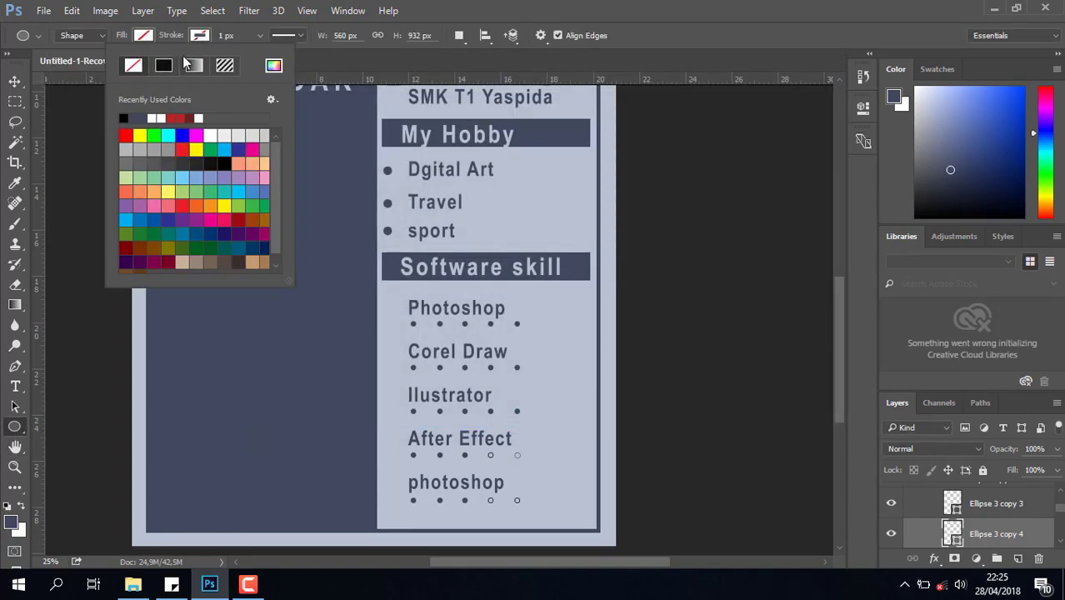
{"action": "left_click", "coordinate": [163, 65]}
{"action": "left_click", "coordinate": [226, 35]}
{"action": "type", "text": "3"}
{"action": "key", "text": "Return"}
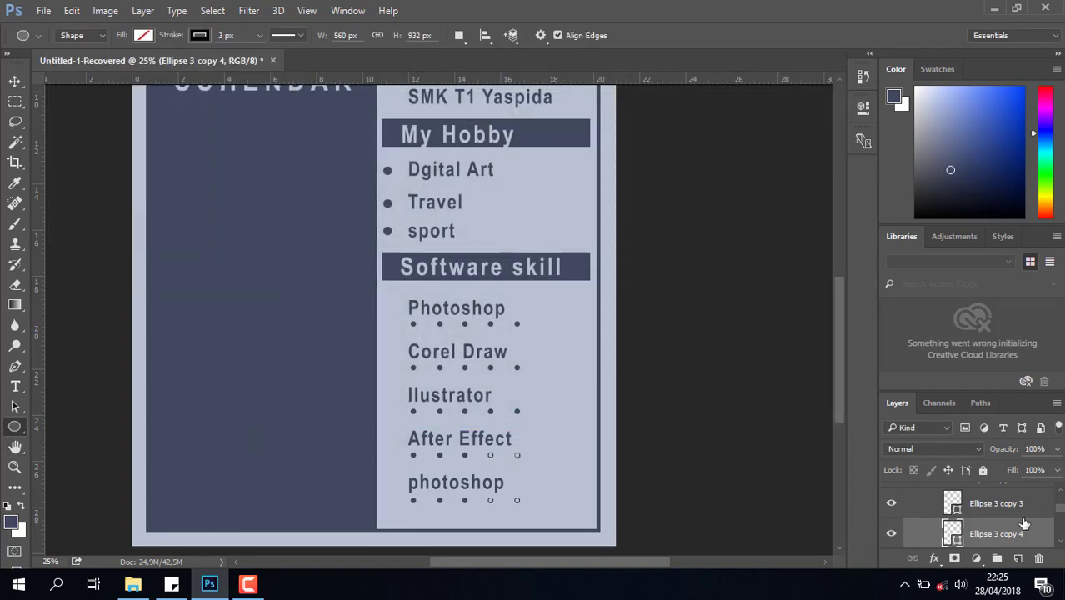
Make the last Ilustrator rating dot hollow with an outline.
{"action": "scroll", "coordinate": [1023, 522], "scroll_direction": "up", "scroll_amount": 1}
{"action": "left_click", "coordinate": [992, 484]}
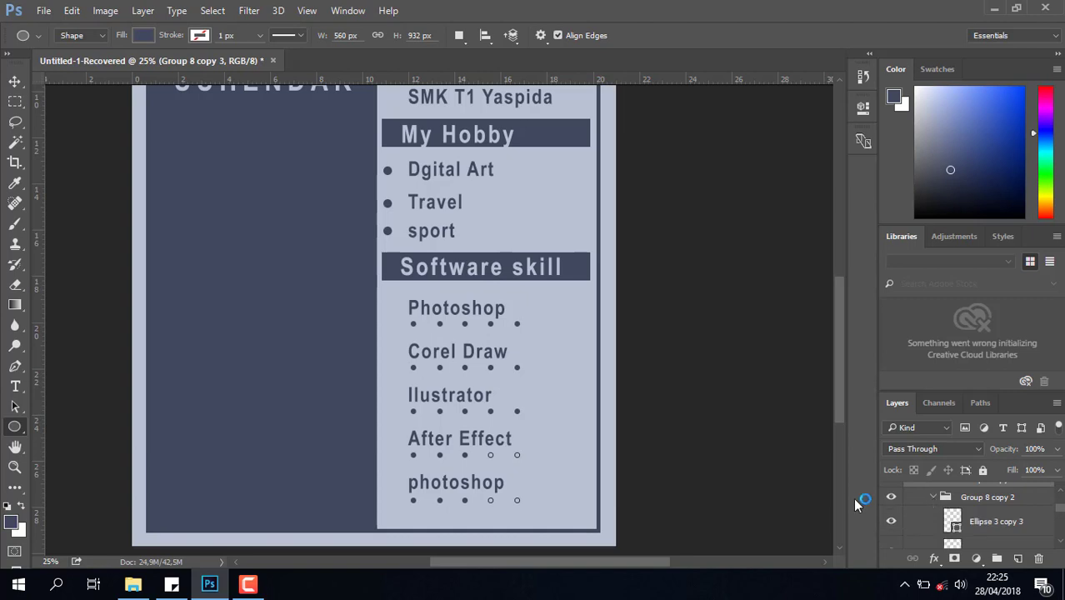
{"action": "left_click", "coordinate": [996, 543]}
{"action": "left_click", "coordinate": [143, 35]}
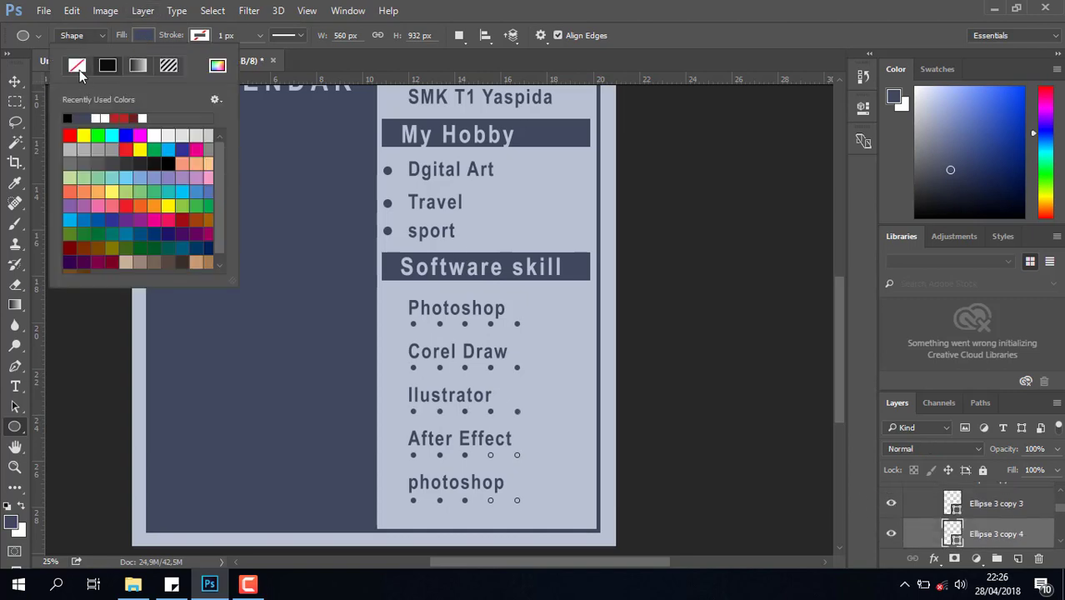
{"action": "left_click", "coordinate": [79, 70]}
{"action": "left_click", "coordinate": [199, 35]}
{"action": "left_click", "coordinate": [220, 35]}
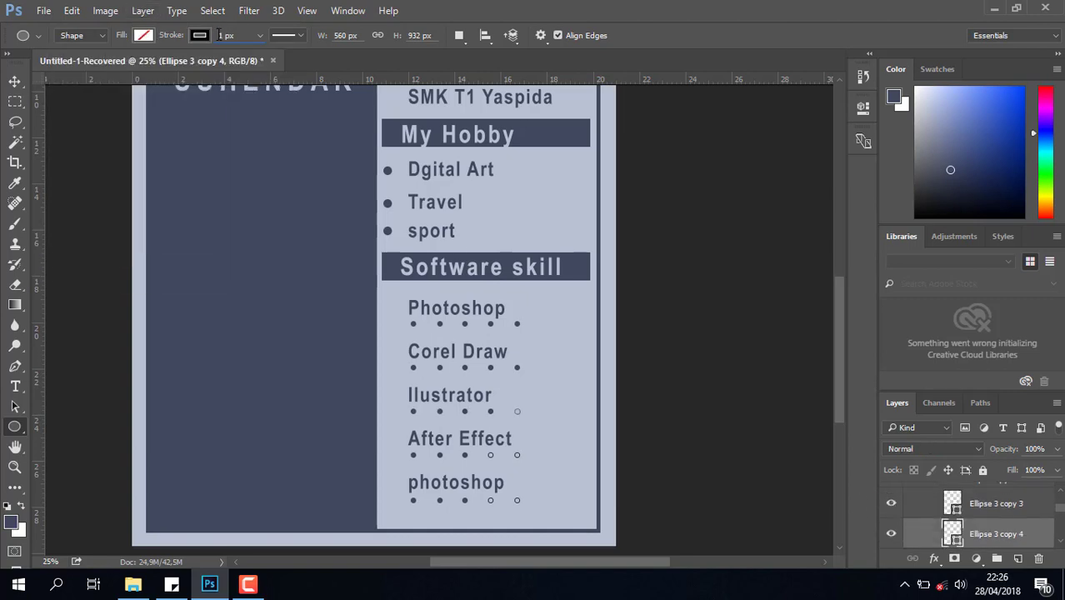
{"action": "scroll", "coordinate": [997, 518], "scroll_direction": "down", "scroll_amount": 2}
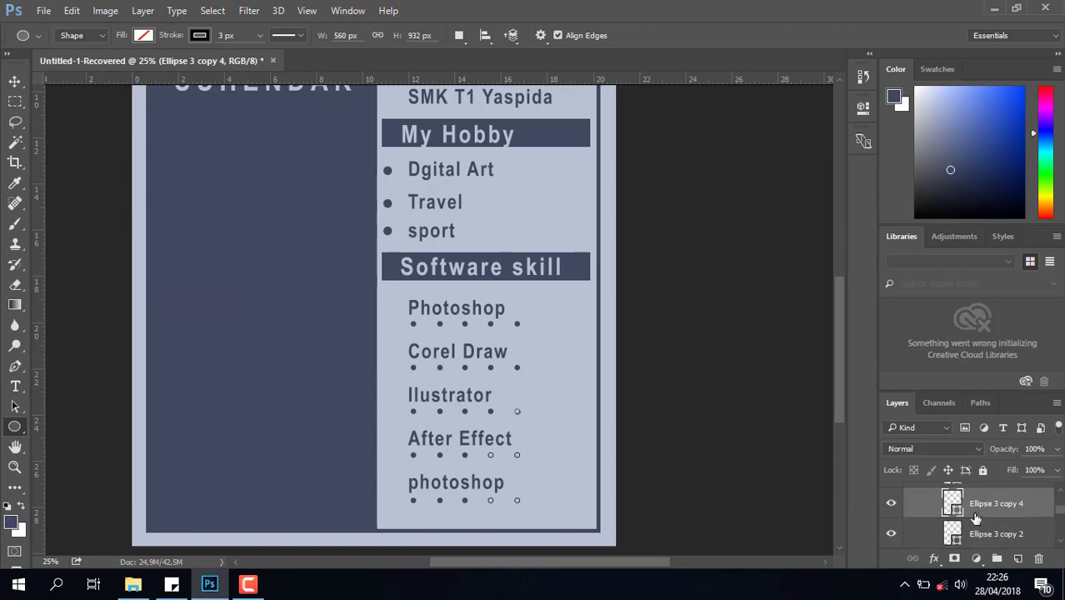
Make the last Corel Draw rating dot hollow with a 3 px outline.
{"action": "left_click", "coordinate": [945, 493]}
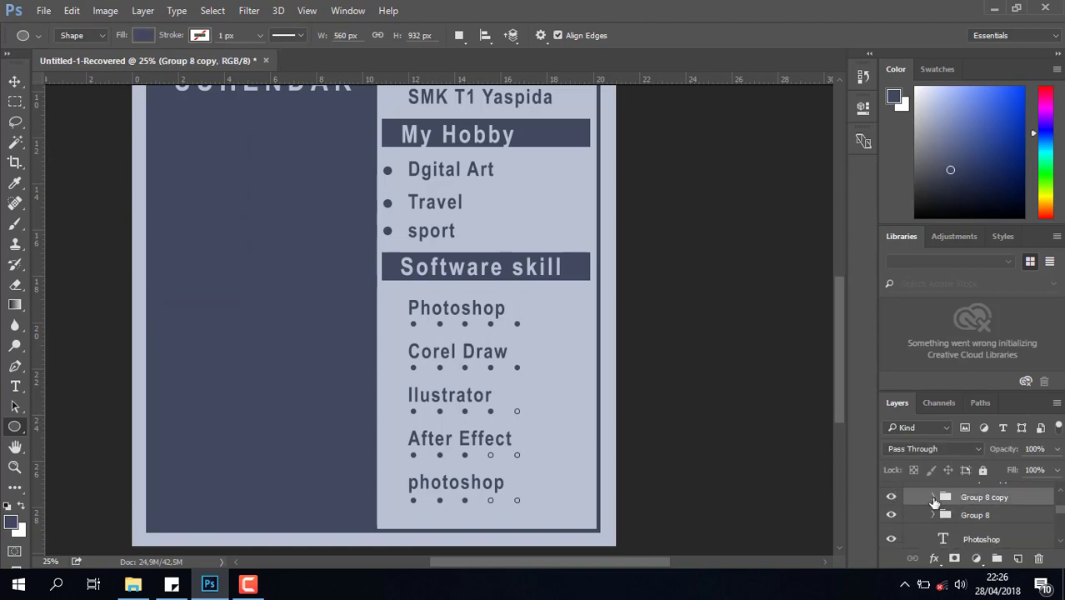
{"action": "left_click", "coordinate": [932, 497]}
{"action": "left_click", "coordinate": [951, 529]}
{"action": "double_click", "coordinate": [952, 533]}
{"action": "key", "text": "Return"}
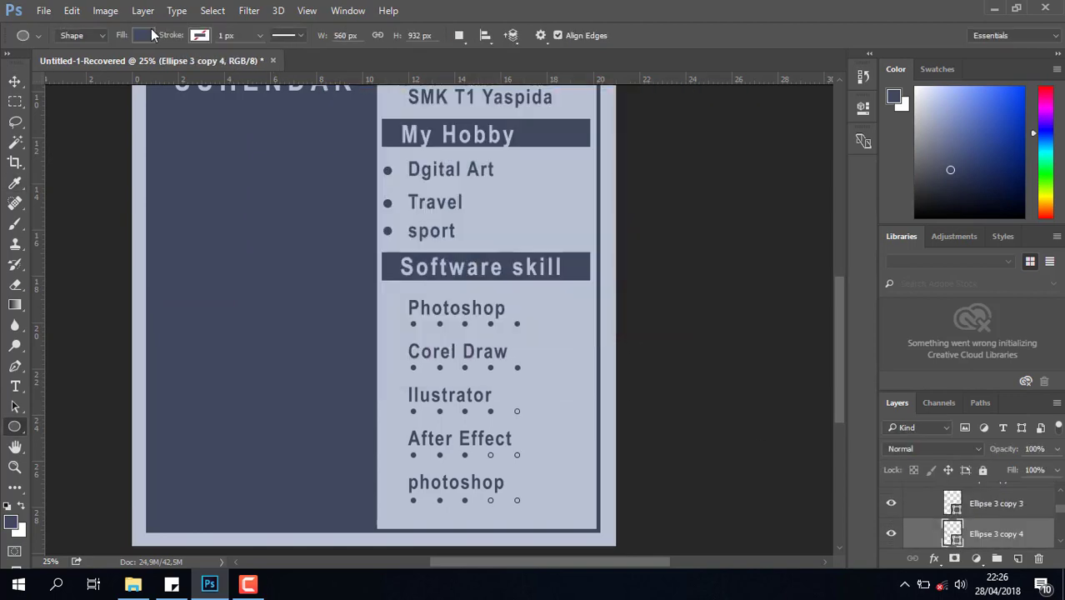
{"action": "left_click", "coordinate": [144, 35]}
{"action": "left_click", "coordinate": [196, 35]}
{"action": "left_click", "coordinate": [223, 35]}
{"action": "type", "text": "3"}
{"action": "key", "text": "Return"}
Rename the last skill to Blender and copy the heading into the left column.
{"action": "key", "text": "t"}
{"action": "left_click", "coordinate": [492, 483]}
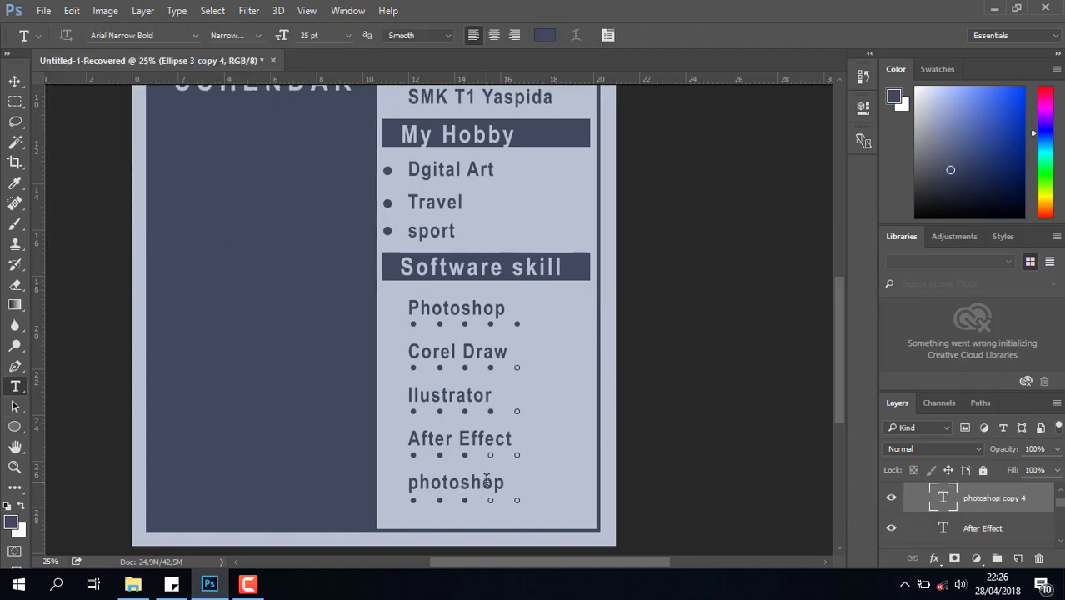
{"action": "key", "text": "ctrl+a"}
{"action": "type", "text": "B"}
{"action": "type", "text": "nder"}
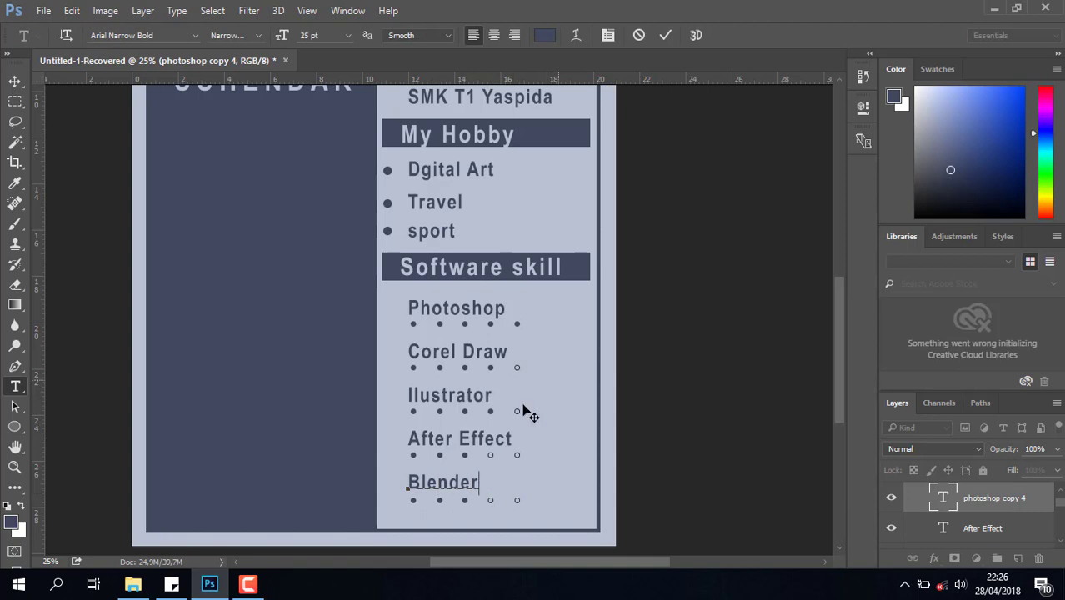
{"action": "left_click", "coordinate": [665, 35]}
{"action": "left_click_drag", "start_coordinate": [647, 450], "coordinate": [413, 312]}
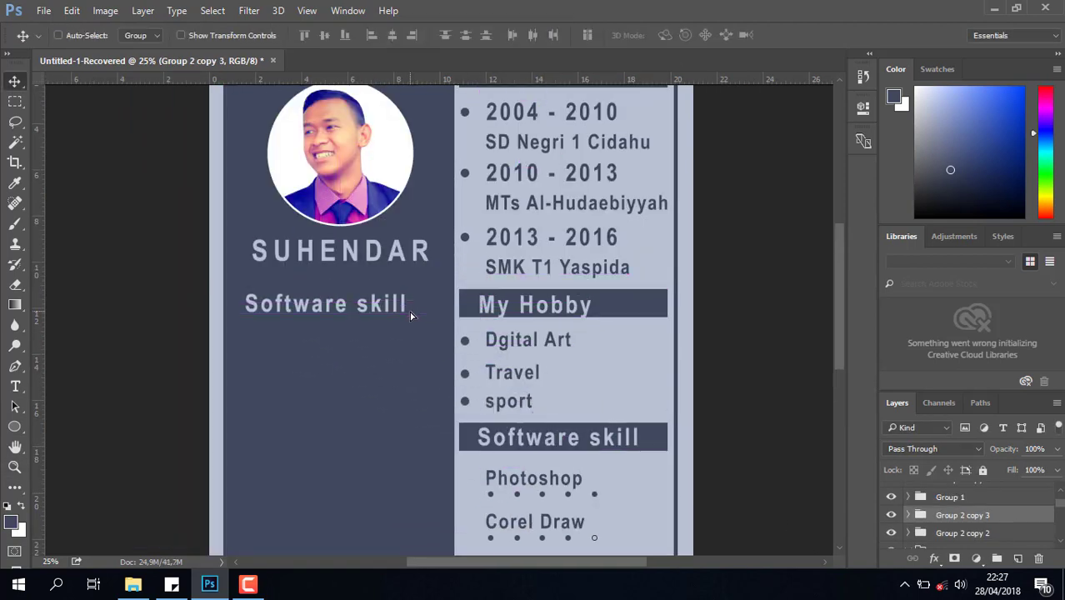
Fill the copied heading bar with the sampled light panel colour.
{"action": "left_click", "coordinate": [908, 515]}
{"action": "left_click", "coordinate": [920, 533]}
{"action": "scroll", "coordinate": [949, 525], "scroll_direction": "down", "scroll_amount": 1}
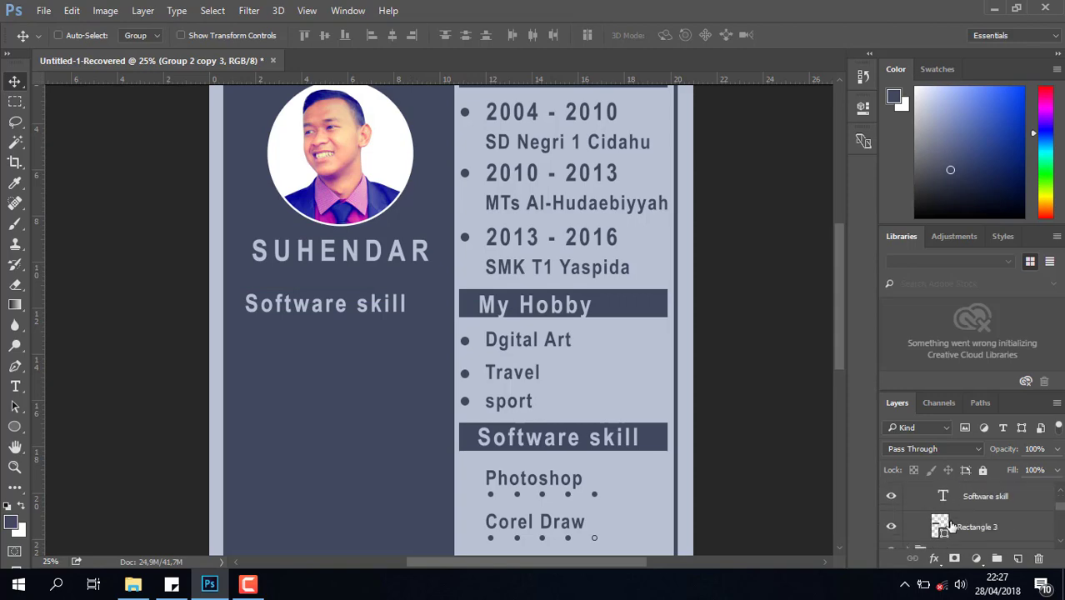
{"action": "double_click", "coordinate": [939, 527]}
{"action": "left_click", "coordinate": [649, 406]}
{"action": "left_click", "coordinate": [688, 130]}
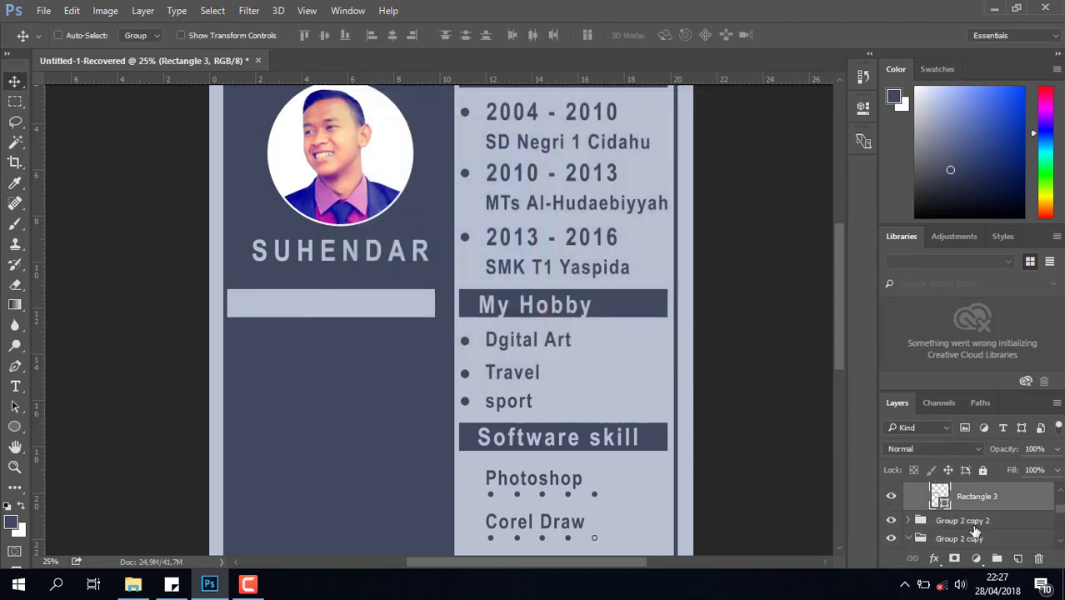
Colour the heading text dark and retype it as Profil.
{"action": "left_click", "coordinate": [985, 498]}
{"action": "key", "text": "t"}
{"action": "left_click", "coordinate": [544, 35]}
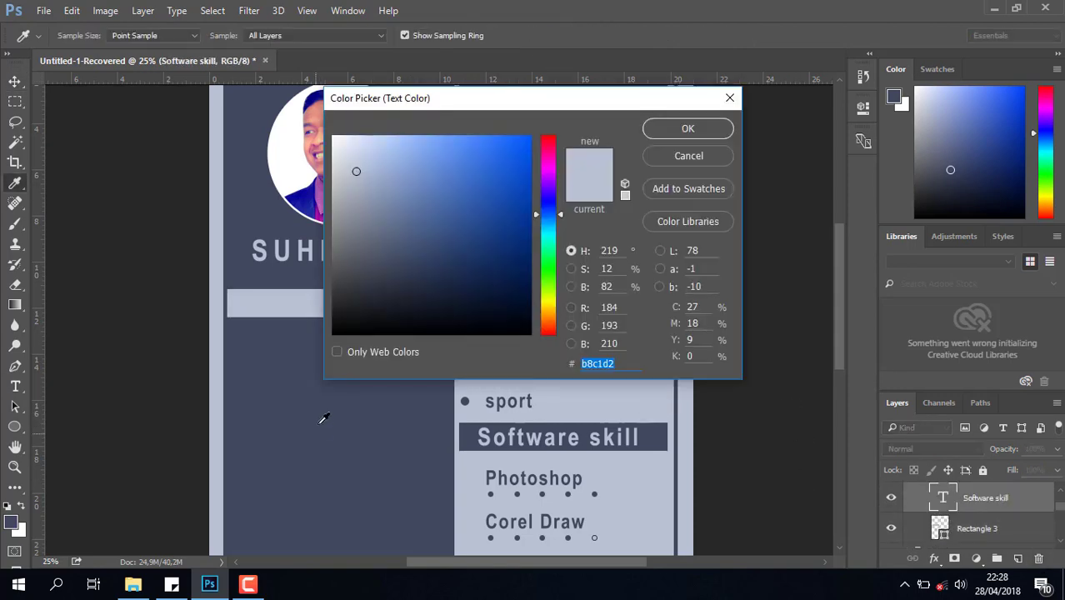
{"action": "left_click", "coordinate": [323, 424]}
{"action": "left_click", "coordinate": [720, 133]}
{"action": "key", "text": "ctrl+a"}
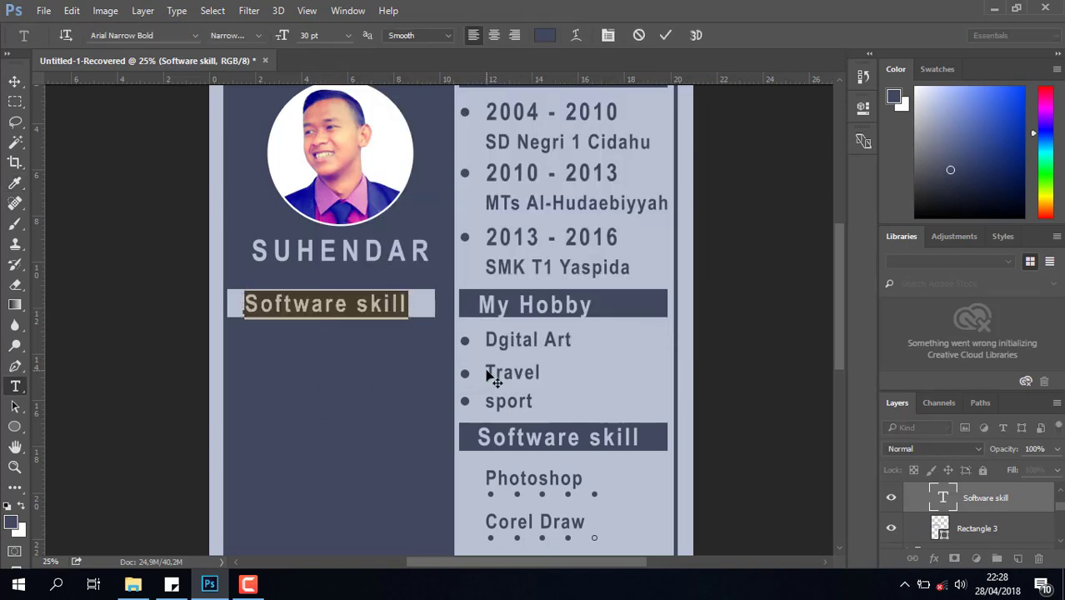
{"action": "type", "text": "."}
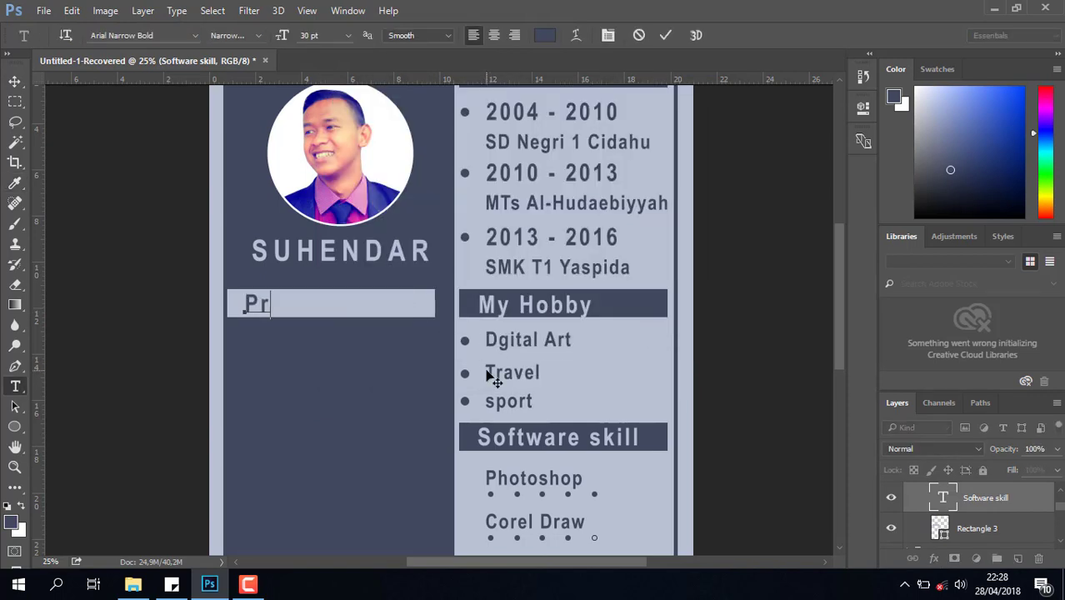
{"action": "type", "text": "ofil"}
{"action": "left_click", "coordinate": [665, 35]}
Paste the profile description as new text and move it up the left column.
{"action": "key", "text": "z"}
{"action": "left_click", "coordinate": [289, 421], "text": "alt"}
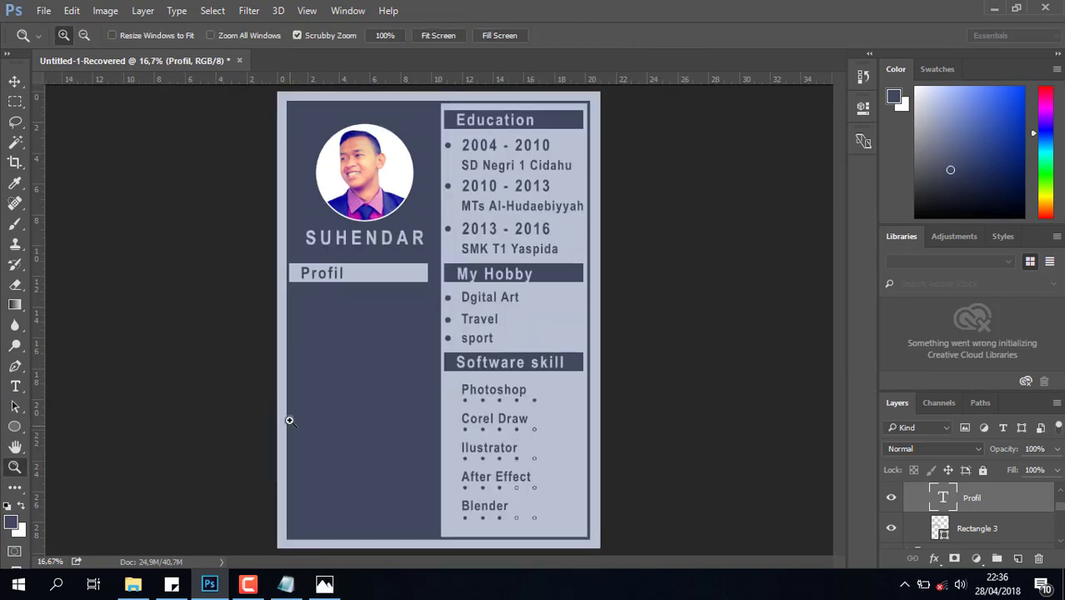
{"action": "key", "text": "t"}
{"action": "left_click", "coordinate": [321, 389]}
{"action": "key", "text": "ctrl+v"}
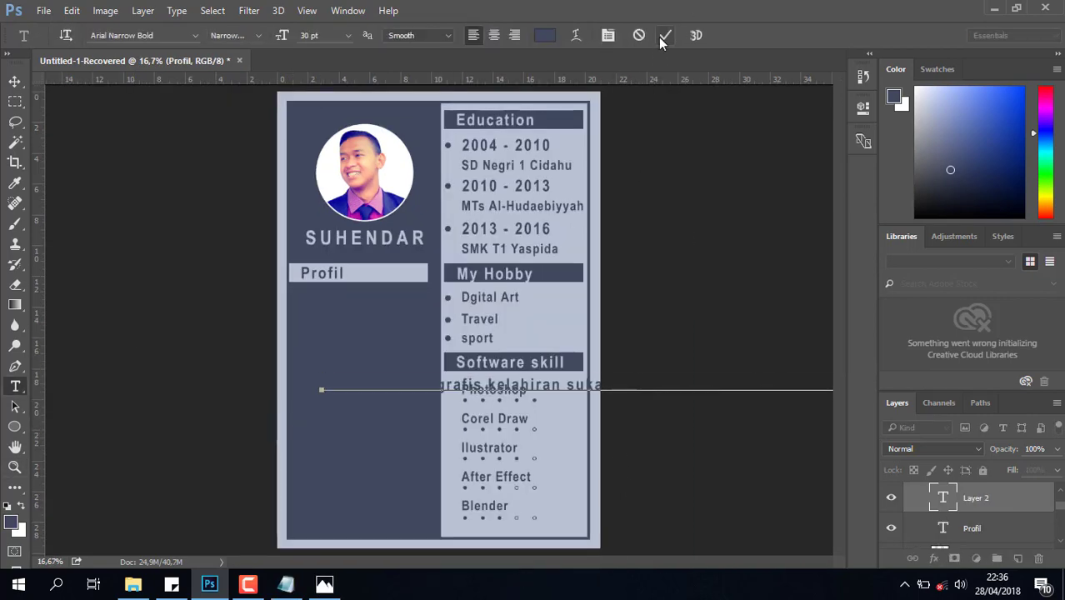
{"action": "left_click", "coordinate": [665, 35]}
{"action": "key", "text": "v"}
{"action": "mouse_move", "coordinate": [481, 390]}
{"action": "left_mouse_down"}
{"action": "mouse_move", "coordinate": [482, 352]}
{"action": "mouse_move", "coordinate": [462, 349]}
{"action": "left_mouse_up"}
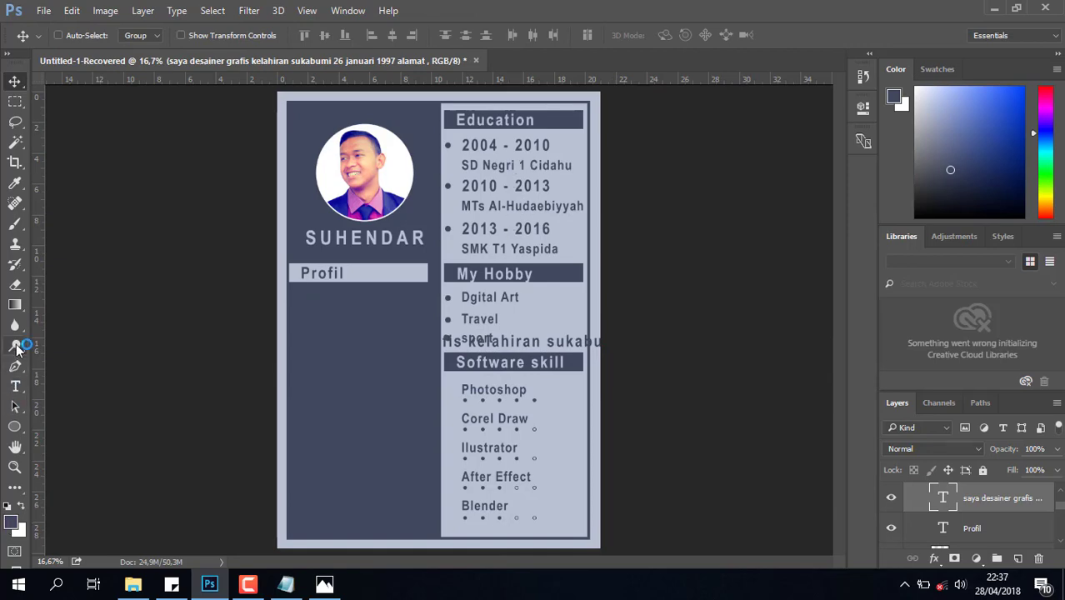
Colour the profile text light at 20 pt and place it under Profil.
{"action": "left_click", "coordinate": [16, 385]}
{"action": "left_click", "coordinate": [544, 35]}
{"action": "left_click", "coordinate": [356, 171]}
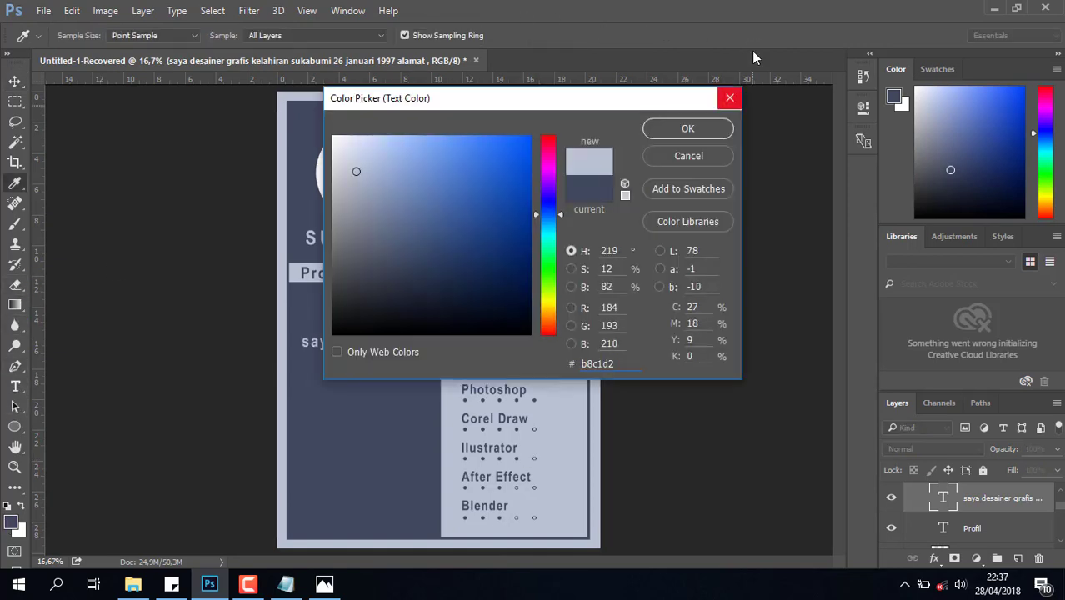
{"action": "left_click", "coordinate": [687, 127]}
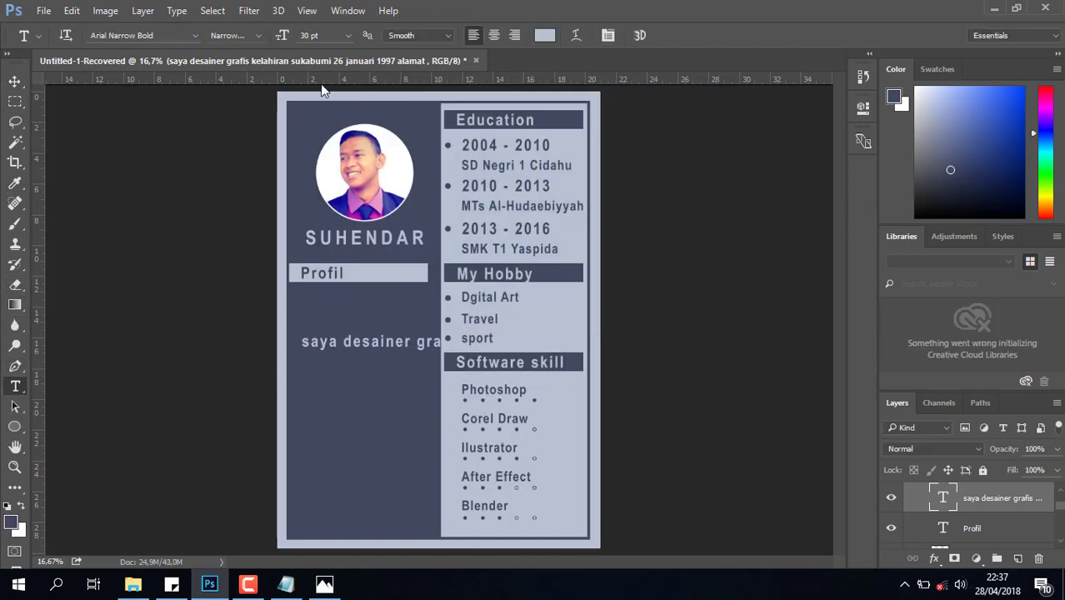
{"action": "left_click", "coordinate": [303, 35]}
{"action": "type", "text": "20"}
{"action": "key", "text": "Return"}
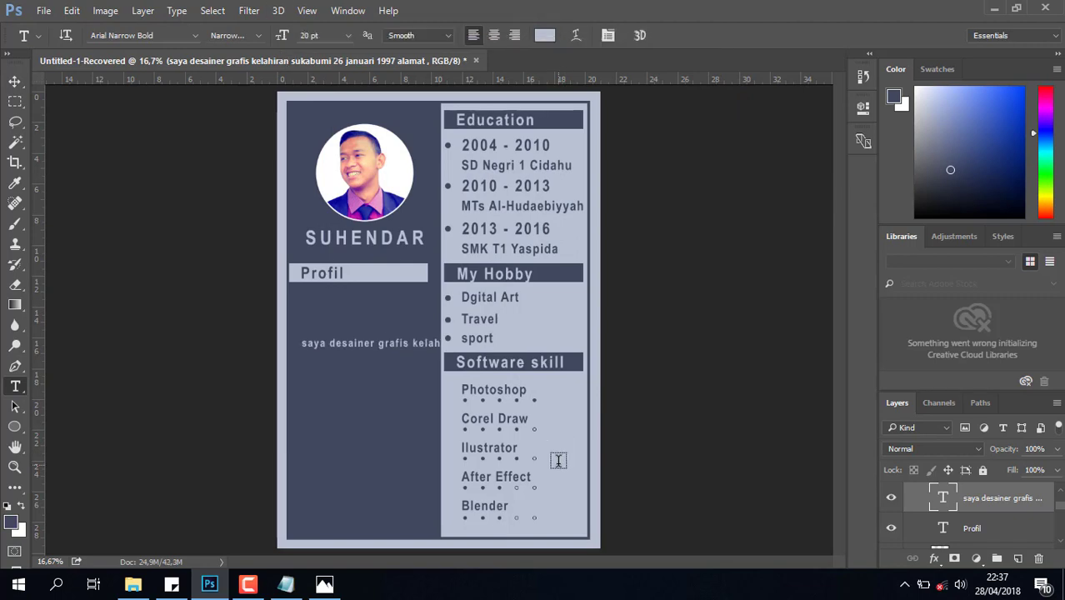
{"action": "key", "text": "v"}
{"action": "mouse_move", "coordinate": [424, 348]}
{"action": "left_mouse_down"}
{"action": "mouse_move", "coordinate": [422, 297]}
{"action": "mouse_move", "coordinate": [416, 304]}
{"action": "left_mouse_up"}
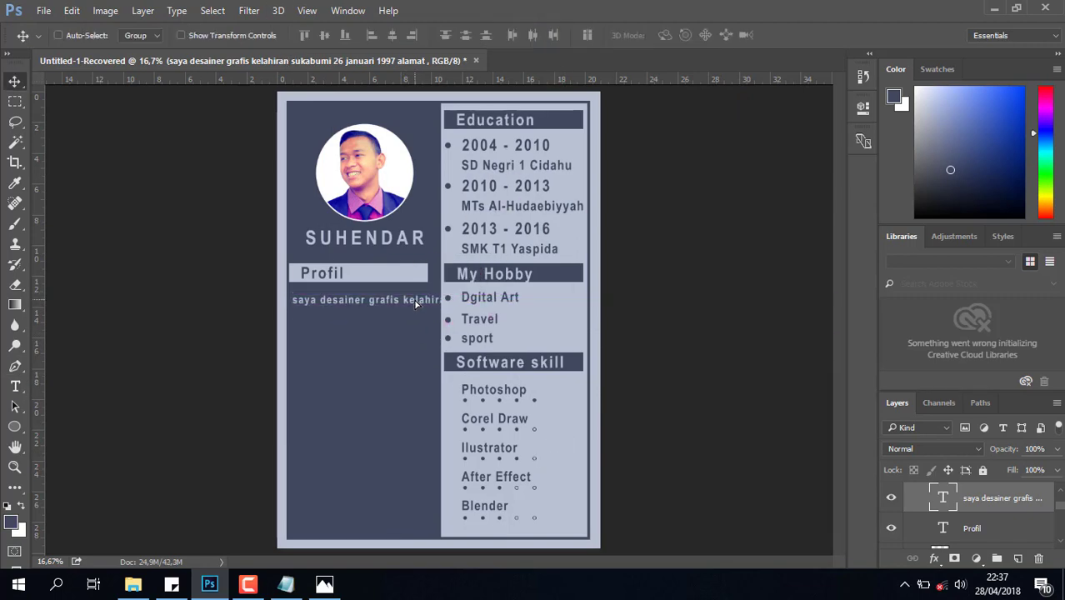
Insert line breaks so the profile paragraph wraps within the column.
{"action": "key", "text": "t"}
{"action": "left_click", "coordinate": [403, 301]}
{"action": "key", "text": "Return"}
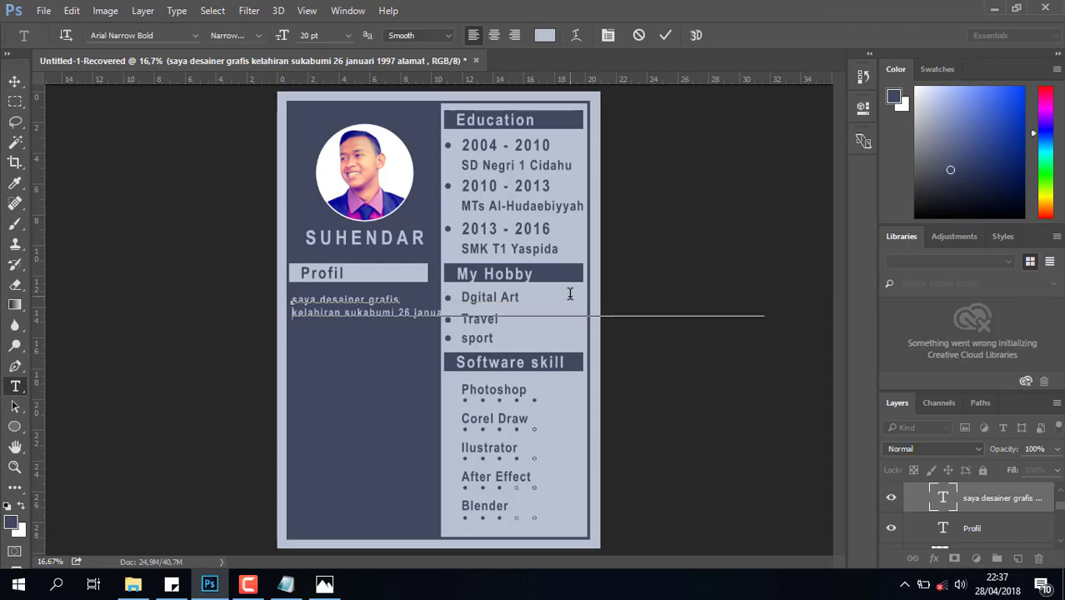
{"action": "key", "text": "Return"}
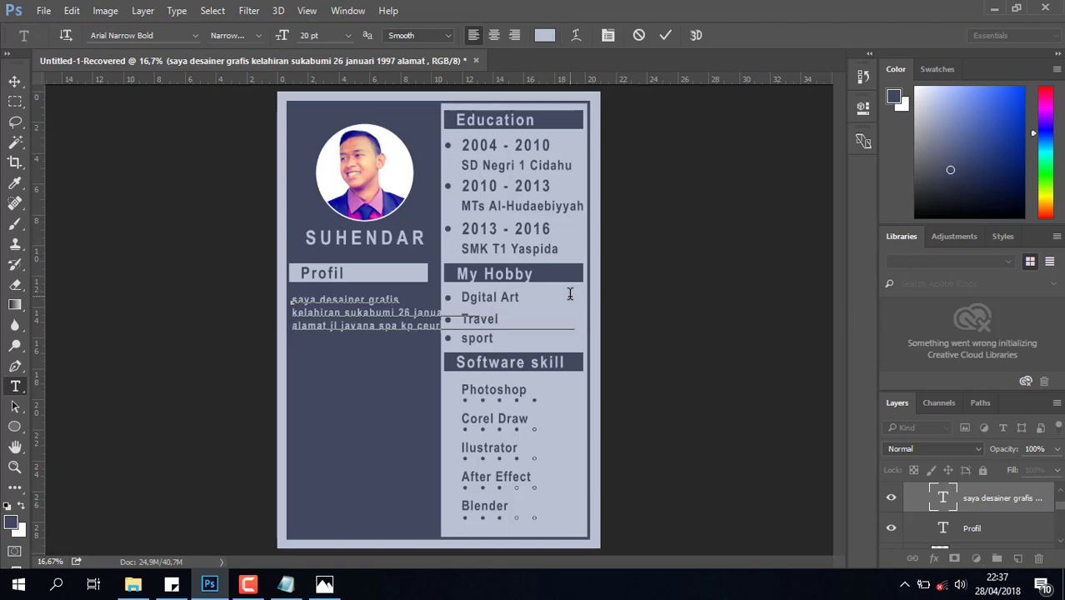
{"action": "key", "text": "Return"}
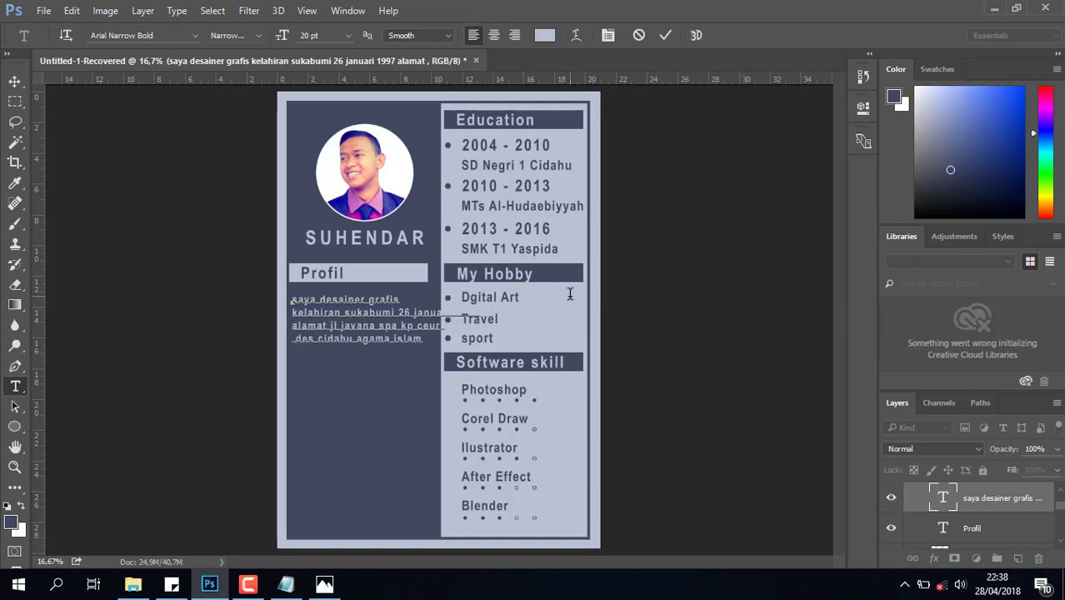
{"action": "key", "text": "Right"}
{"action": "key", "text": "Right"}
{"action": "key", "text": "Right"}
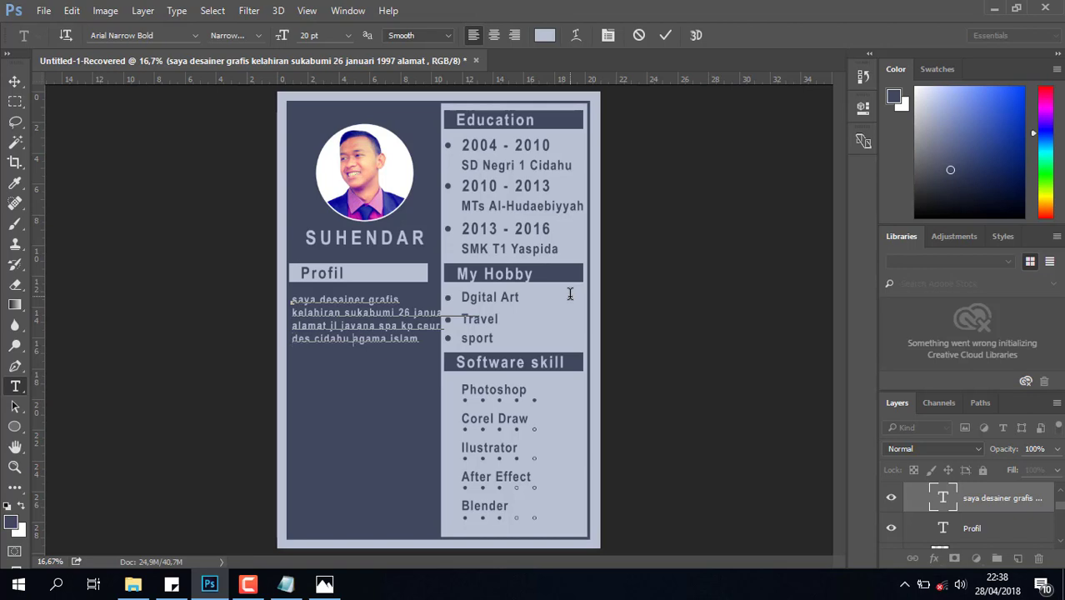
{"action": "key", "text": "Return"}
{"action": "left_click", "coordinate": [666, 35]}
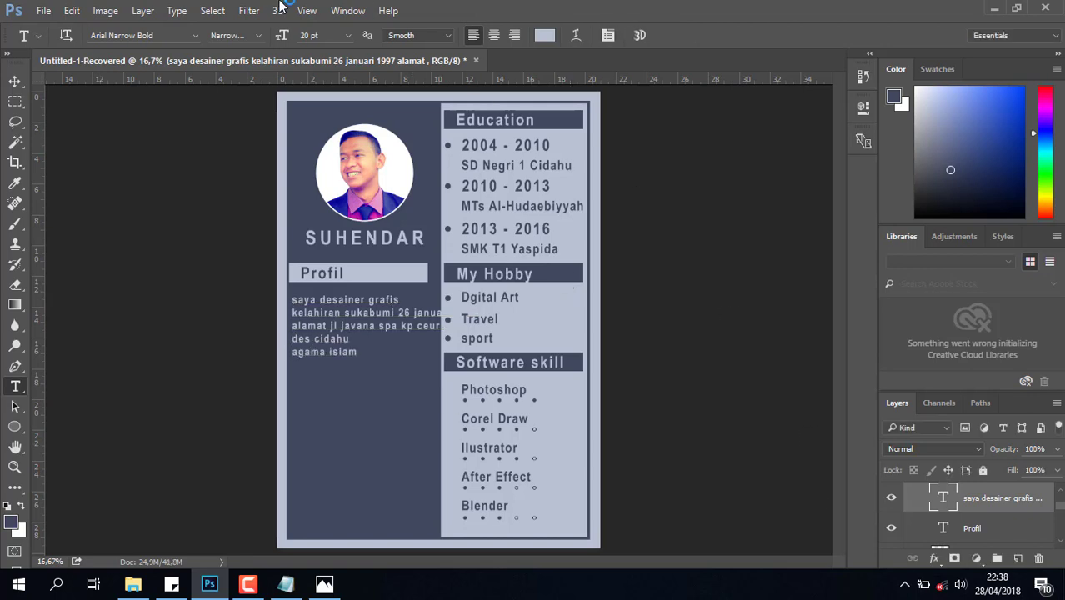
Reduce the profile paragraph to 18 pt and nudge it into position.
{"action": "type", "text": "18"}
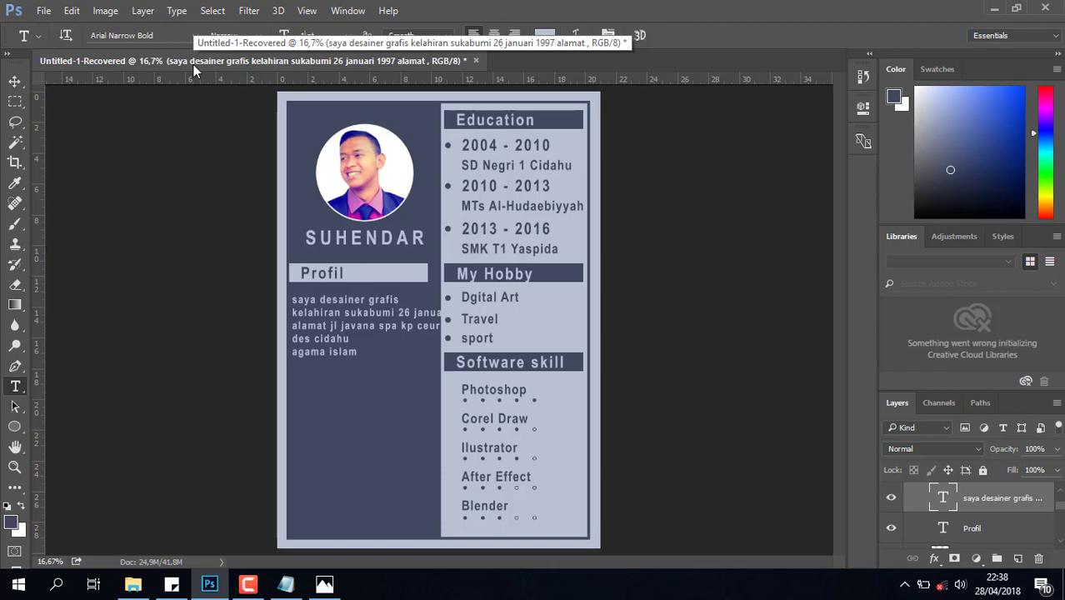
{"action": "key", "text": "Return"}
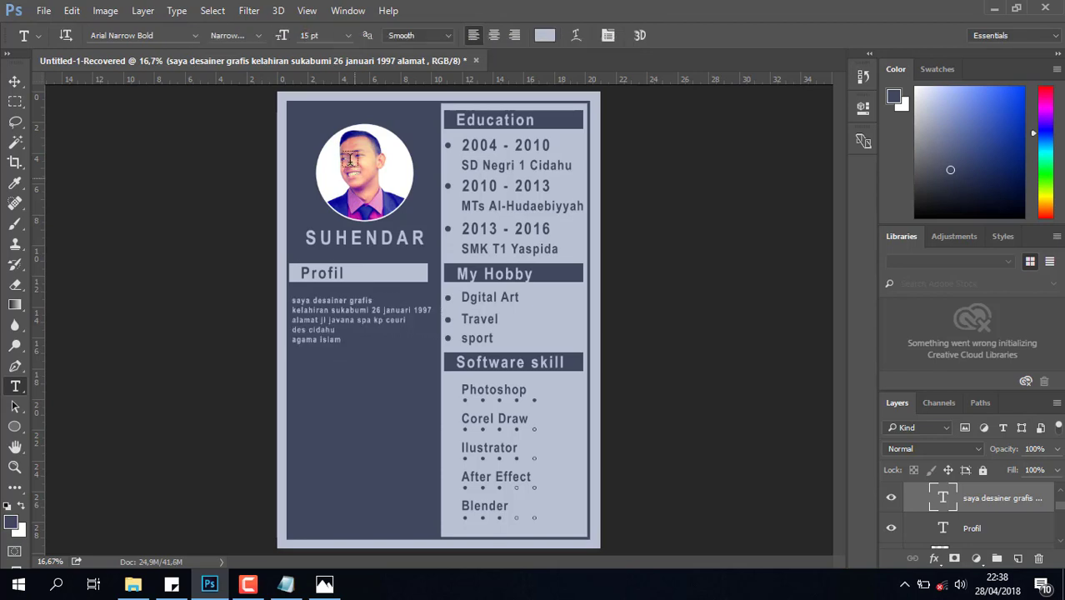
{"action": "key", "text": "v"}
{"action": "left_click_drag", "start_coordinate": [339, 328], "coordinate": [335, 317]}
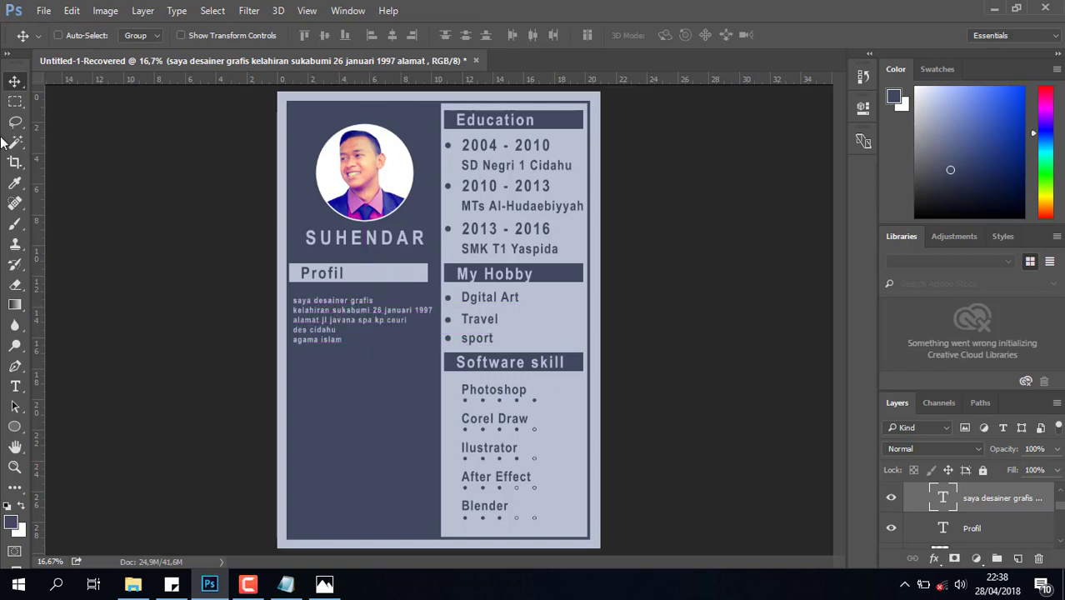
{"action": "left_click", "coordinate": [15, 386]}
{"action": "left_click", "coordinate": [331, 273]}
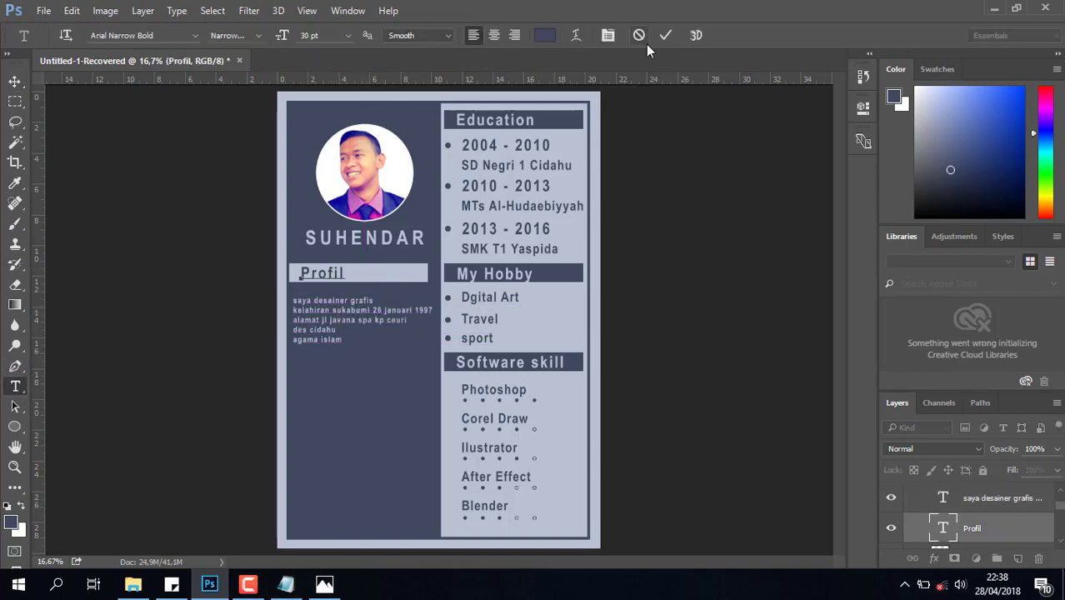
Duplicate the Profil heading and bar, moving the copy below the profile paragraph.
{"action": "left_click", "coordinate": [666, 35]}
{"action": "scroll", "coordinate": [970, 525], "scroll_direction": "down", "scroll_amount": 1}
{"action": "left_click", "coordinate": [970, 529], "text": "shift"}
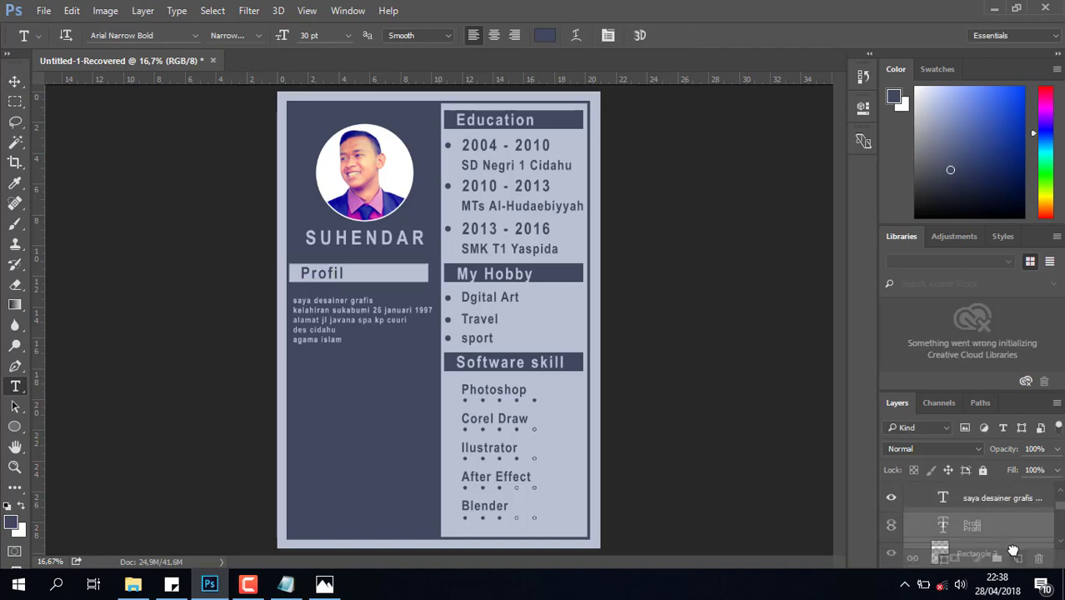
{"action": "left_click_drag", "start_coordinate": [966, 541], "coordinate": [1017, 557]}
{"action": "key", "text": "v"}
{"action": "left_click_drag", "start_coordinate": [377, 280], "coordinate": [378, 368]}
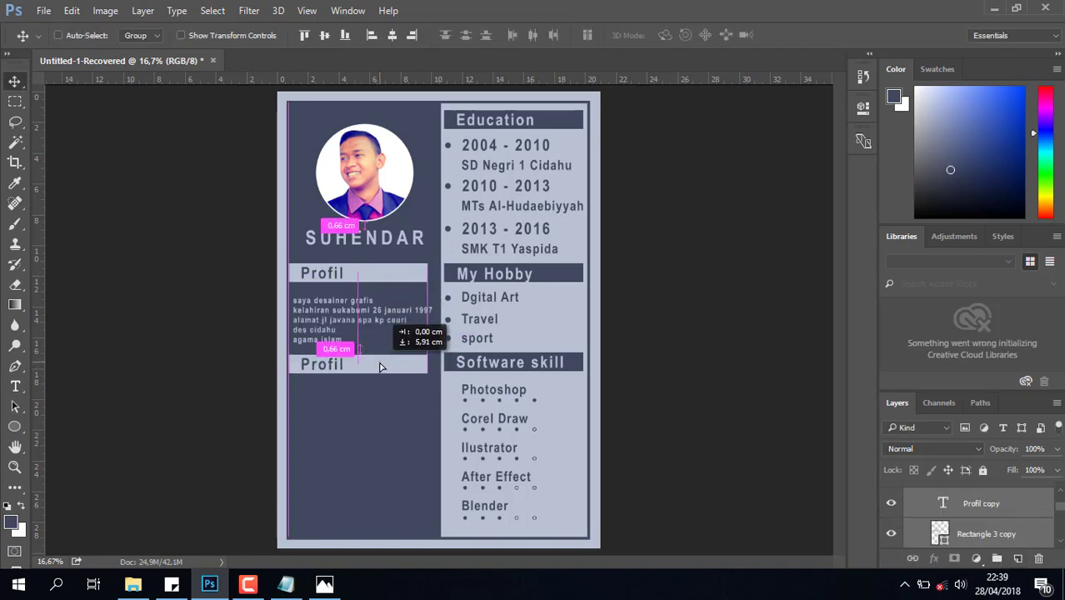
Retype the lower heading copy as Contact.
{"action": "key", "text": "t"}
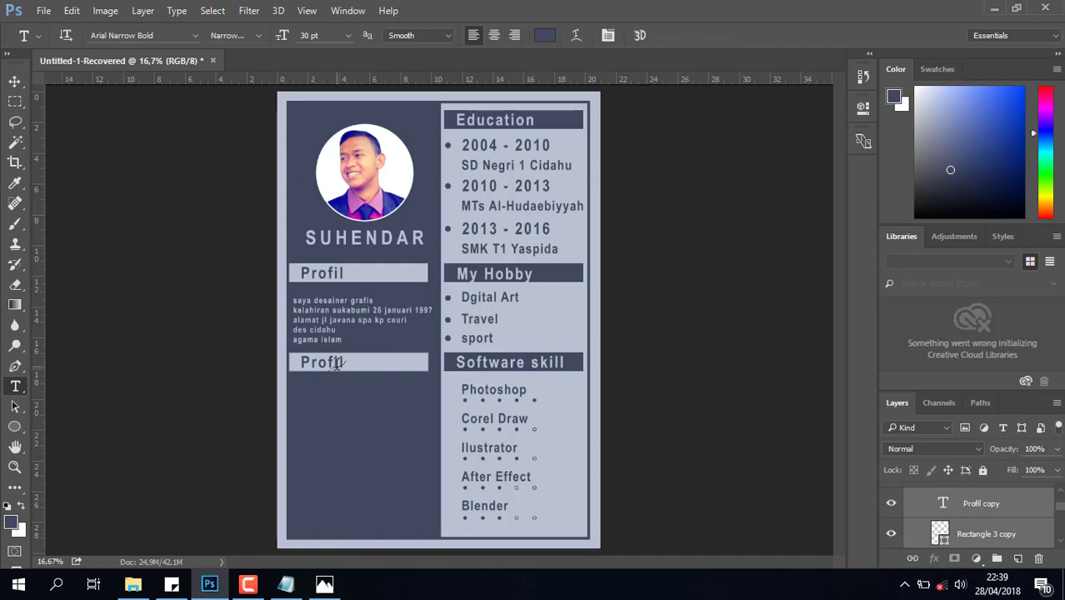
{"action": "left_click", "coordinate": [335, 362]}
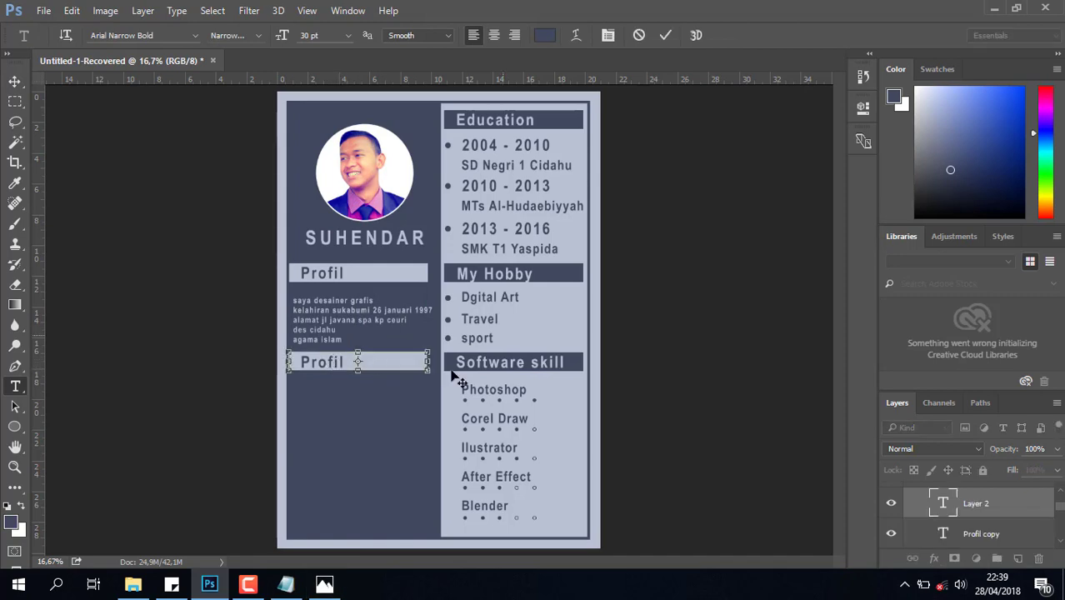
{"action": "left_click", "coordinate": [639, 35]}
{"action": "left_click_drag", "start_coordinate": [978, 529], "coordinate": [978, 498]}
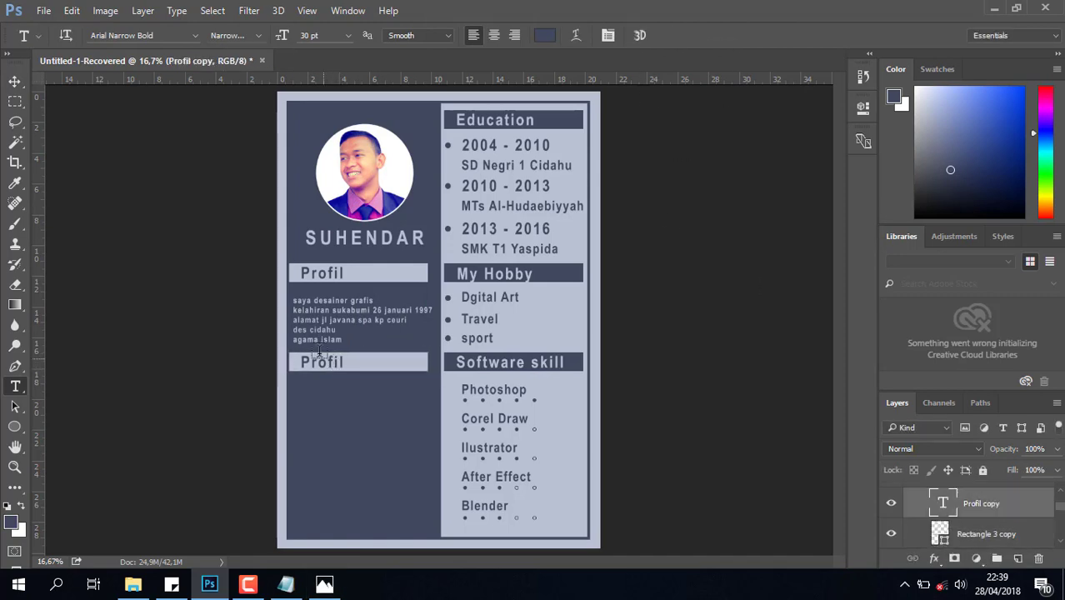
{"action": "double_click", "coordinate": [322, 363]}
{"action": "key", "text": "BackSpace"}
{"action": "type", "text": "act"}
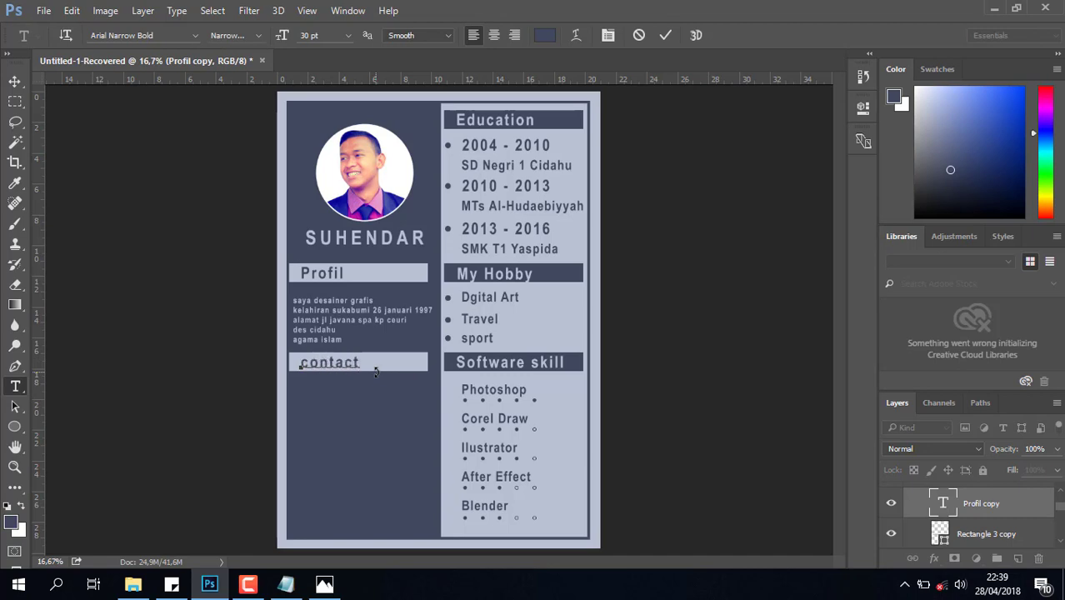
{"action": "key", "text": "Left"}
{"action": "key", "text": "BackSpace"}
{"action": "type", "text": "C"}
{"action": "key", "text": "ctrl+Return"}
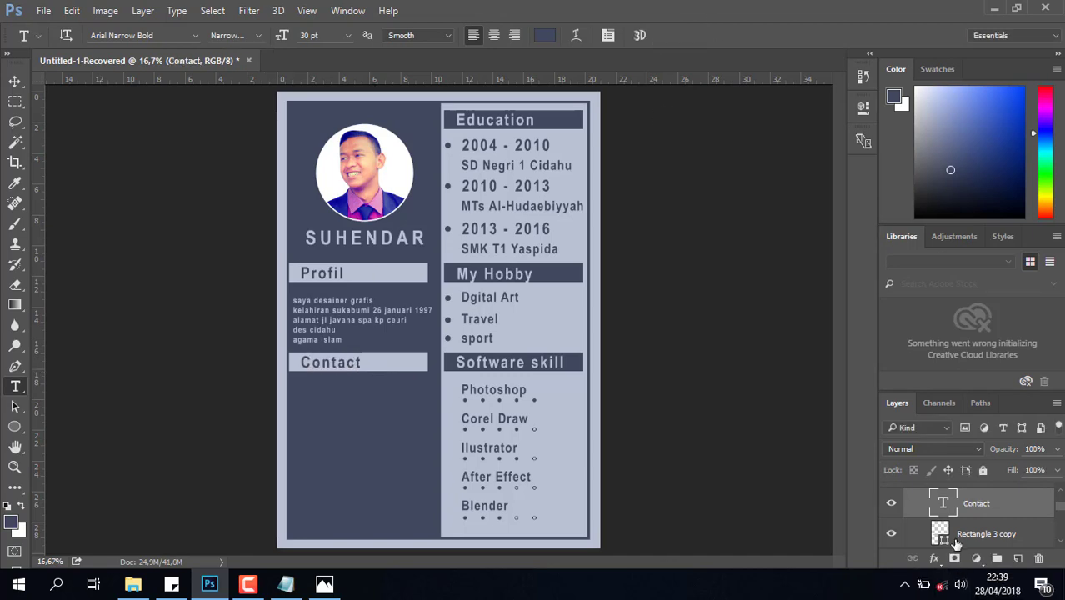
{"action": "scroll", "coordinate": [1010, 543], "scroll_direction": "down", "scroll_amount": 3}
Duplicate the Photoshop skill text, move the copy under the Contact heading and make it light-coloured.
{"action": "left_click", "coordinate": [983, 533]}
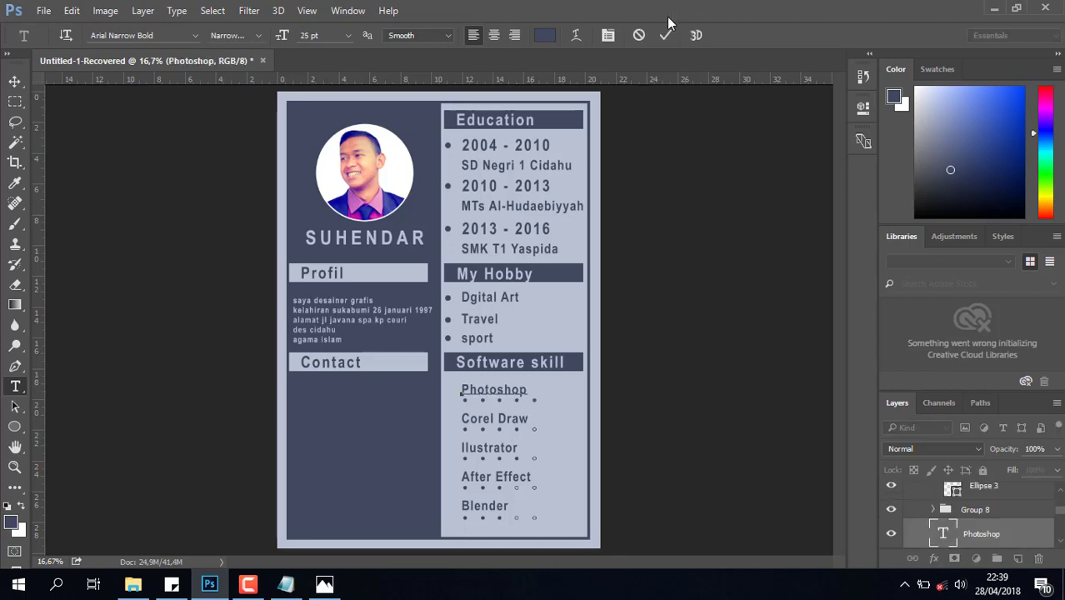
{"action": "key", "text": "ctrl+j"}
{"action": "key", "text": "v"}
{"action": "left_click_drag", "start_coordinate": [508, 397], "coordinate": [334, 398]}
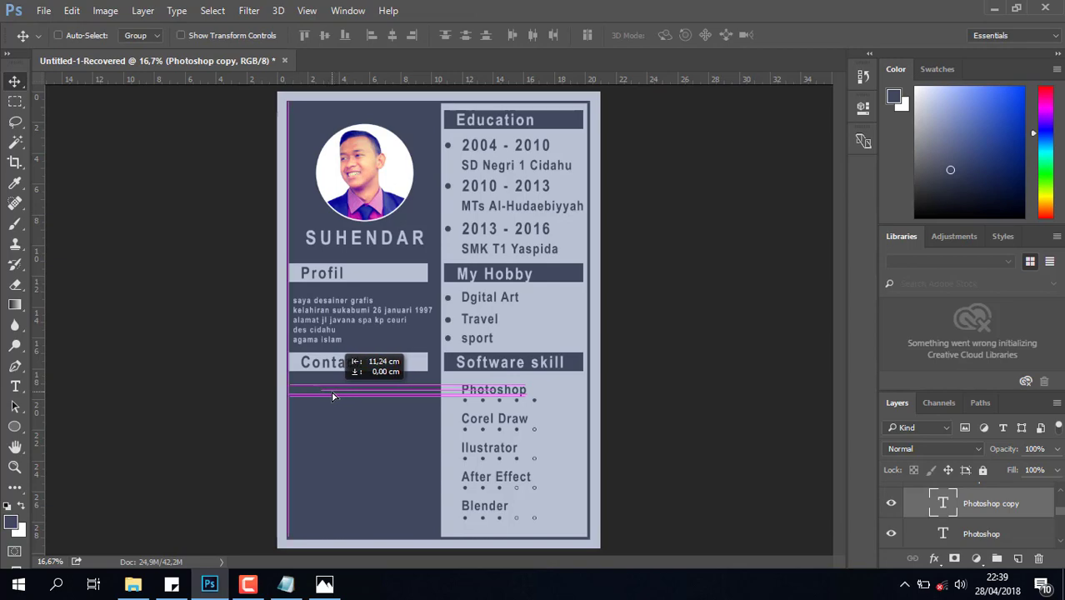
{"action": "left_click_drag", "start_coordinate": [332, 397], "coordinate": [333, 397]}
{"action": "left_click", "coordinate": [15, 386]}
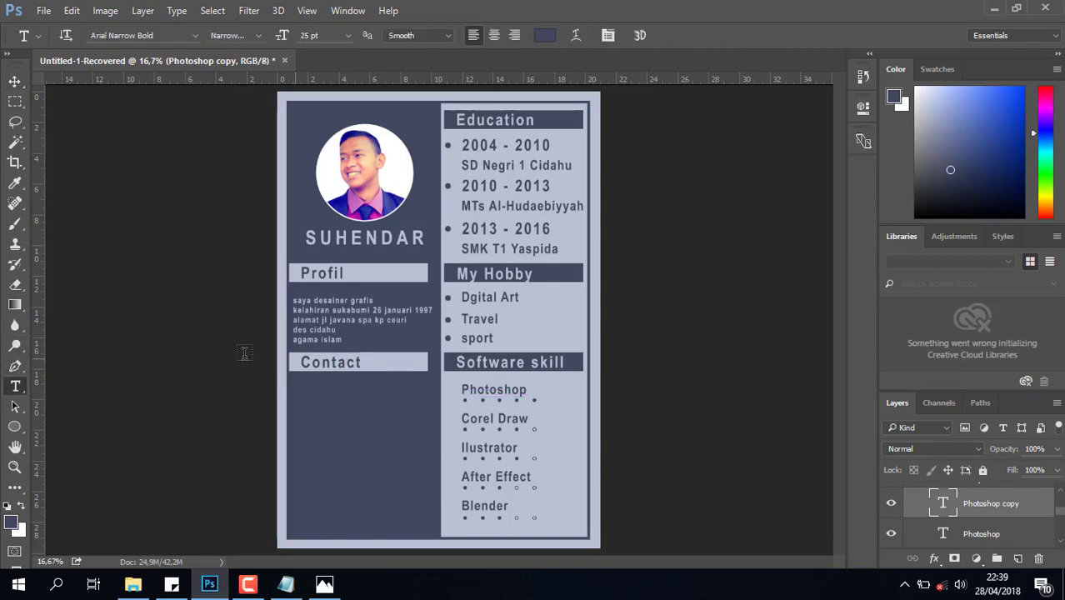
{"action": "left_click", "coordinate": [545, 35]}
{"action": "left_click", "coordinate": [695, 131]}
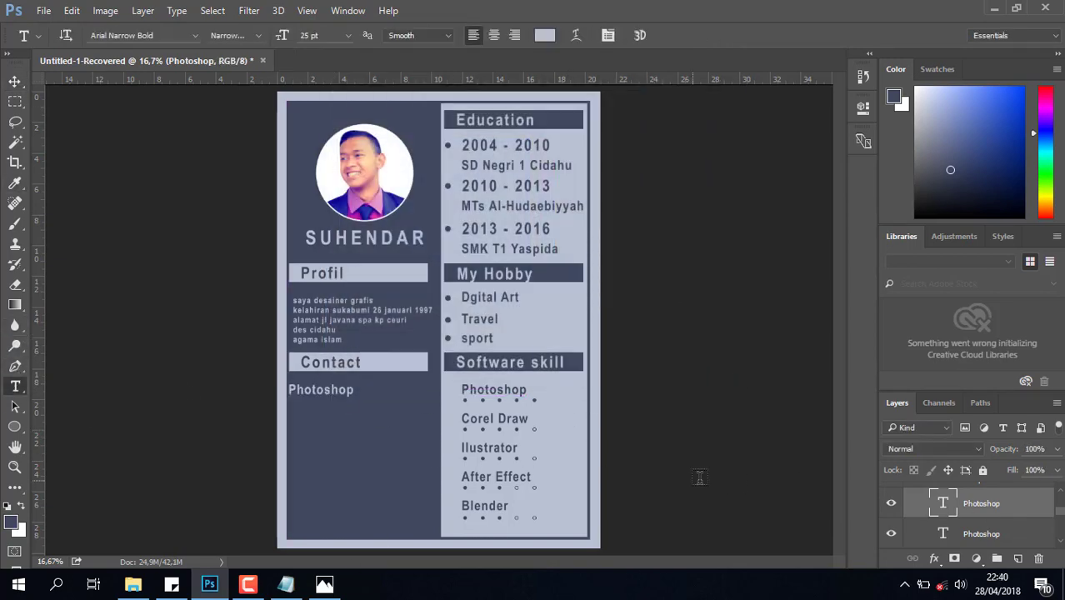
Nudge the profile paragraph slightly right and up.
{"action": "key", "text": "v"}
{"action": "double_click", "coordinate": [358, 329]}
{"action": "key", "text": "Escape"}
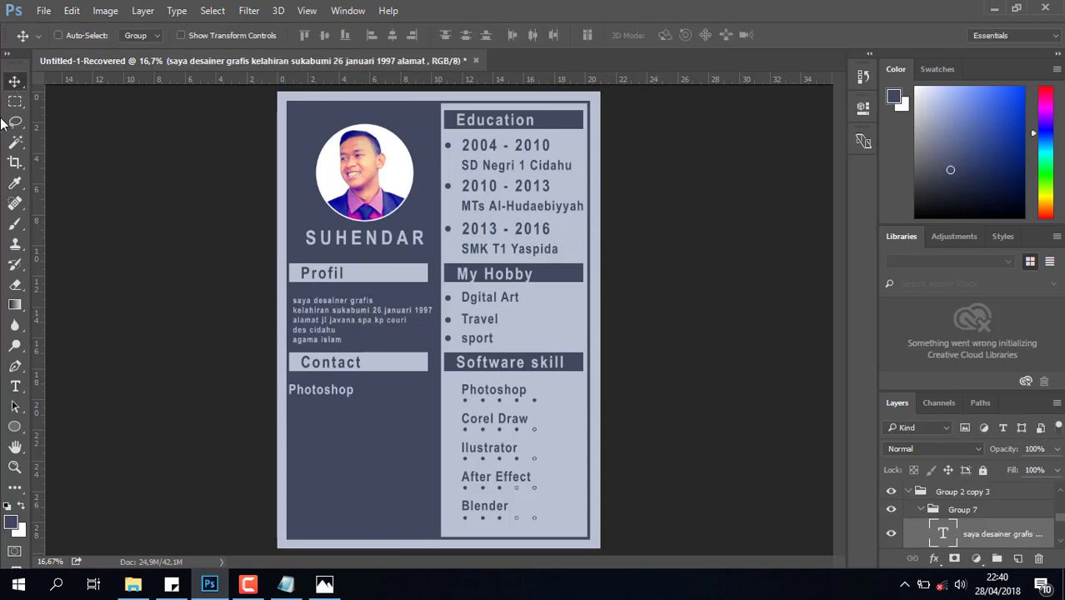
{"action": "key", "text": "shift+Right"}
{"action": "key", "text": "shift+Right"}
{"action": "key", "text": "shift+Right"}
{"action": "key", "text": "shift+Up"}
{"action": "key", "text": "shift+Up"}
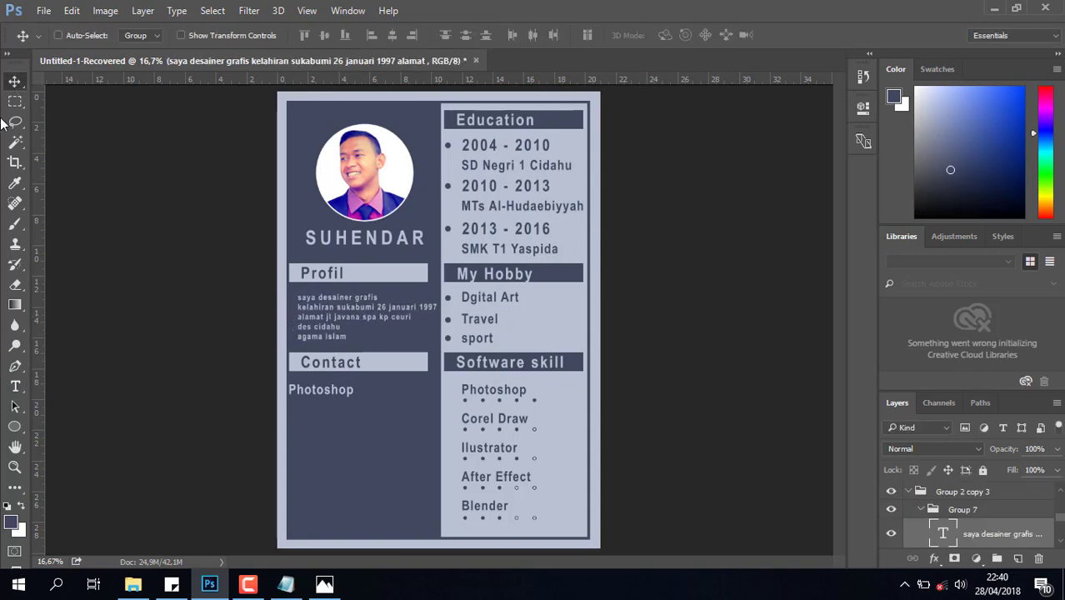
Shift the new contact line right and replace its text with the phone number.
{"action": "double_click", "coordinate": [320, 389]}
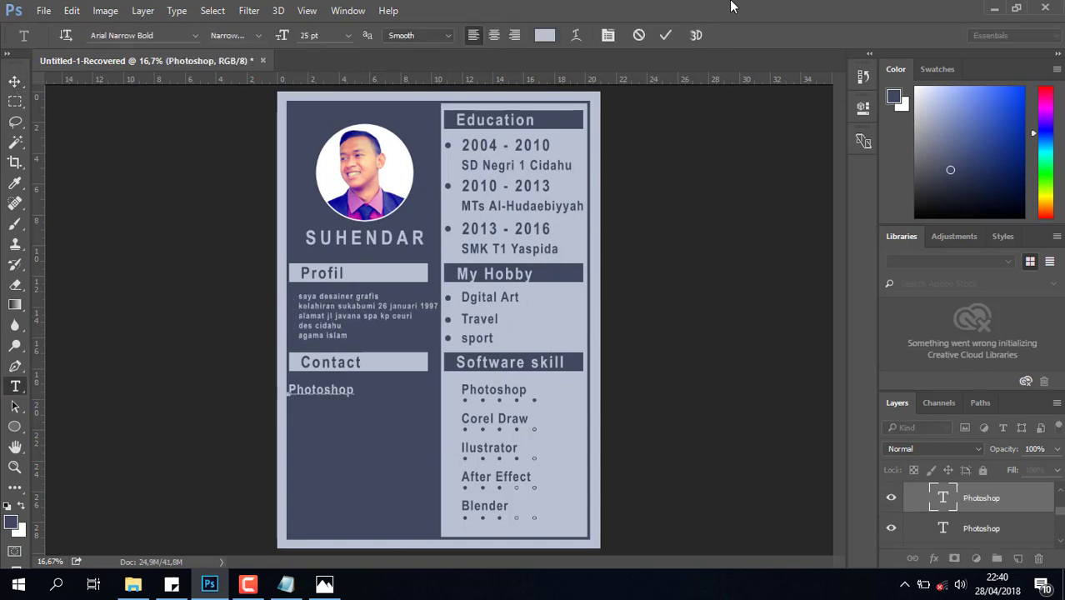
{"action": "key", "text": "Escape"}
{"action": "key", "text": "shift+Right"}
{"action": "key", "text": "shift+Right"}
{"action": "key", "text": "shift+Right"}
{"action": "key", "text": "shift+Right"}
{"action": "key", "text": "shift+Right"}
{"action": "key", "text": "shift+Right"}
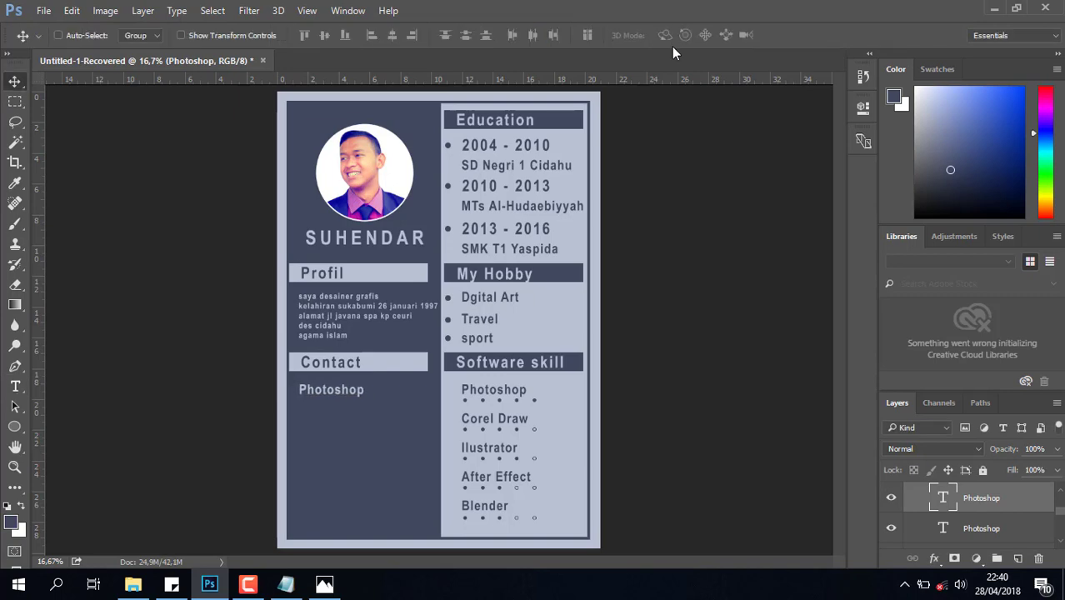
{"action": "double_click", "coordinate": [356, 390]}
{"action": "key", "text": "Escape"}
{"action": "key", "text": "shift+Right"}
{"action": "key", "text": "shift+Right"}
{"action": "key", "text": "shift+Right"}
{"action": "key", "text": "shift+Right"}
{"action": "key", "text": "shift+Right"}
{"action": "key", "text": "shift+Right"}
{"action": "key", "text": "shift+Right"}
{"action": "key", "text": "shift+Right"}
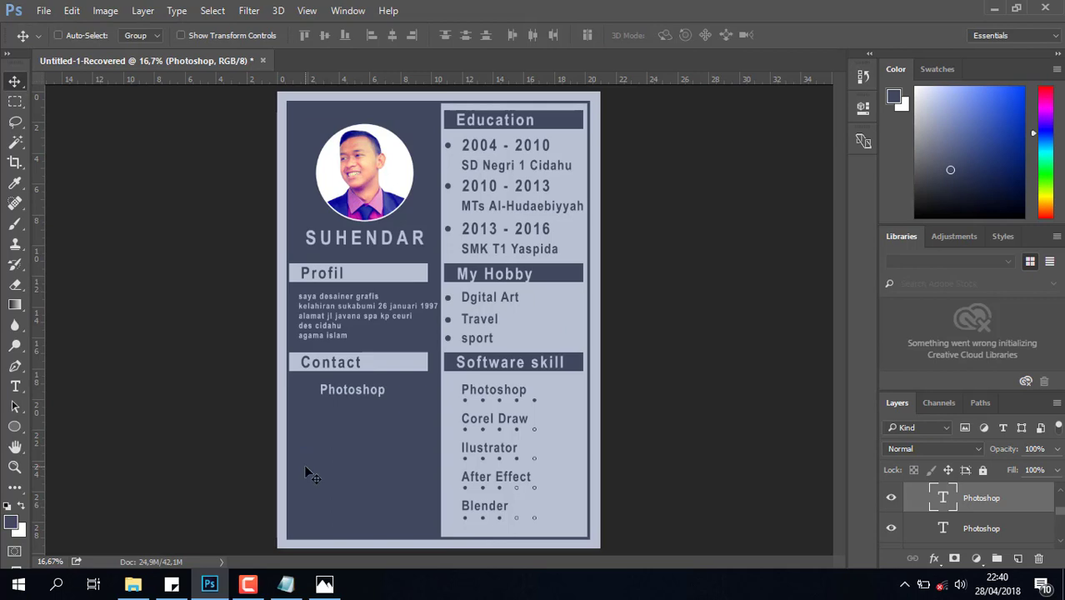
{"action": "double_click", "coordinate": [363, 389]}
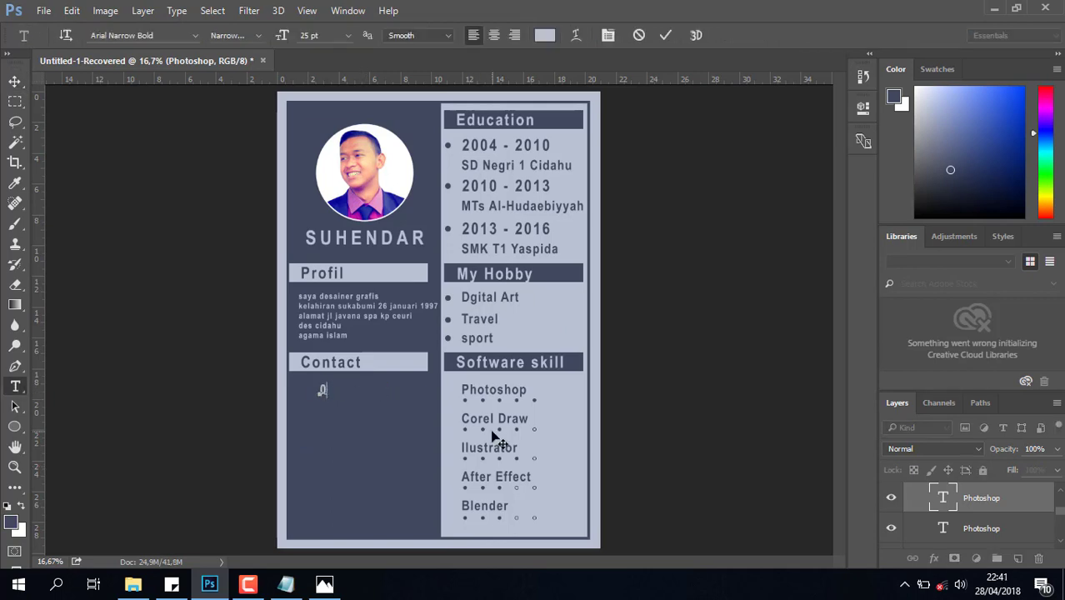
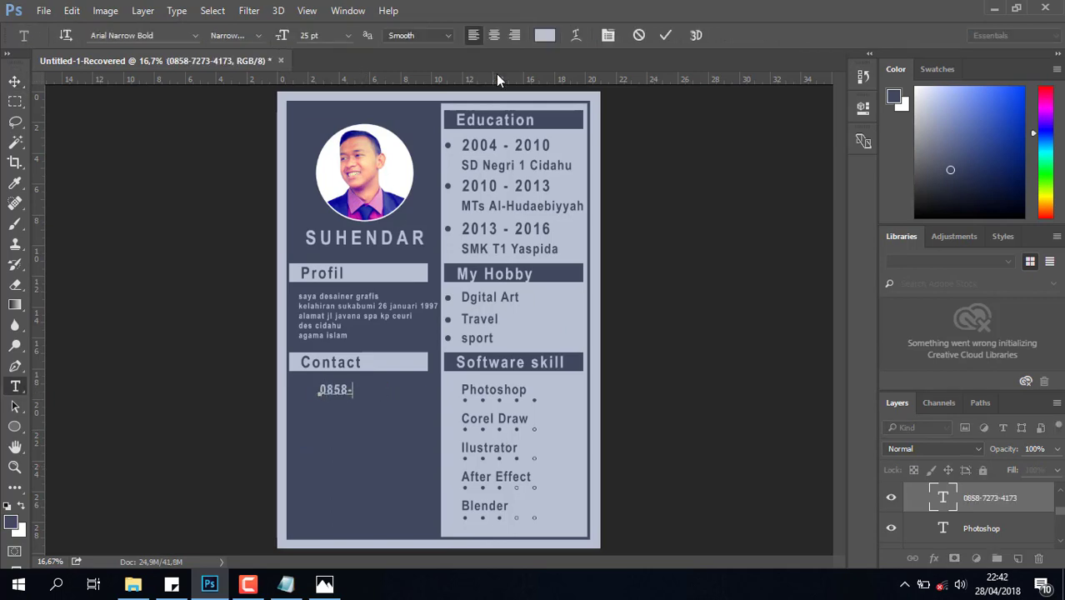
{"action": "key", "text": "ctrl+Return"}
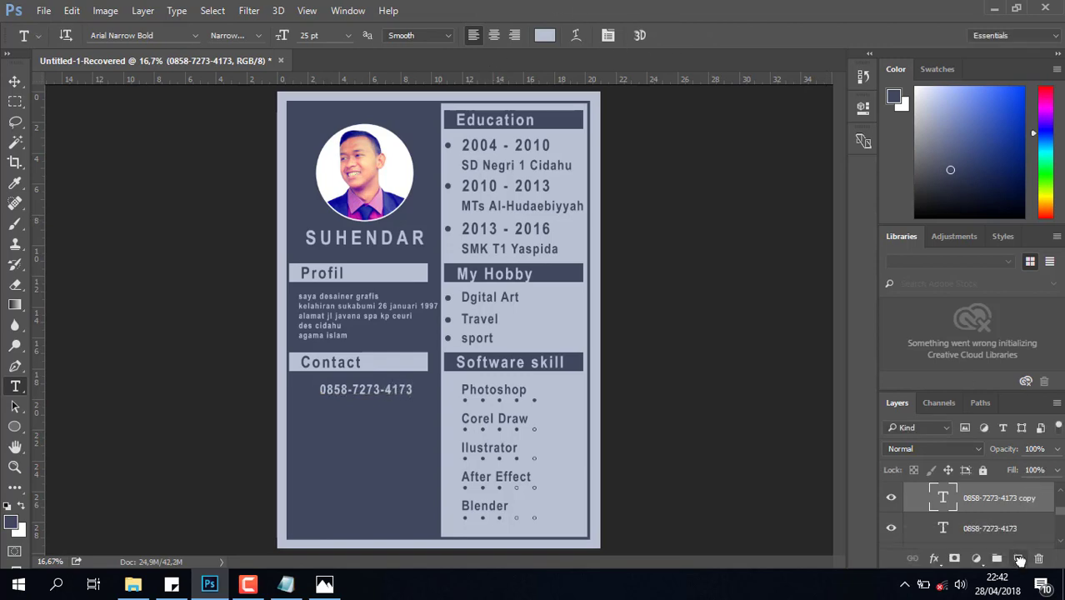
Duplicate the phone line into three more contact lines stacked below it.
{"action": "key", "text": "v"}
{"action": "left_click_drag", "start_coordinate": [403, 392], "coordinate": [402, 422]}
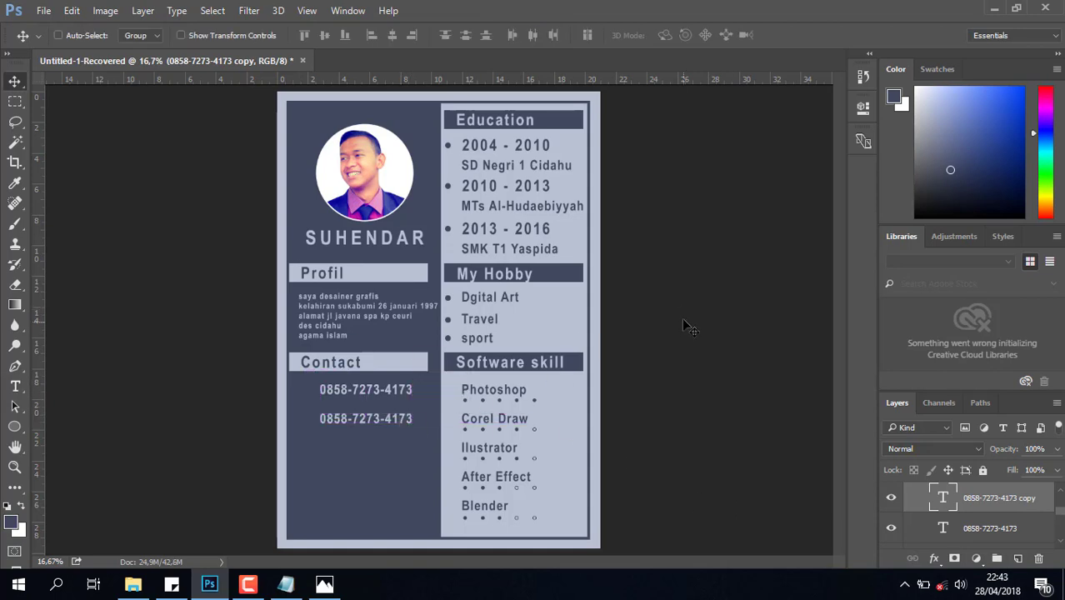
{"action": "left_click", "coordinate": [955, 522], "text": "shift"}
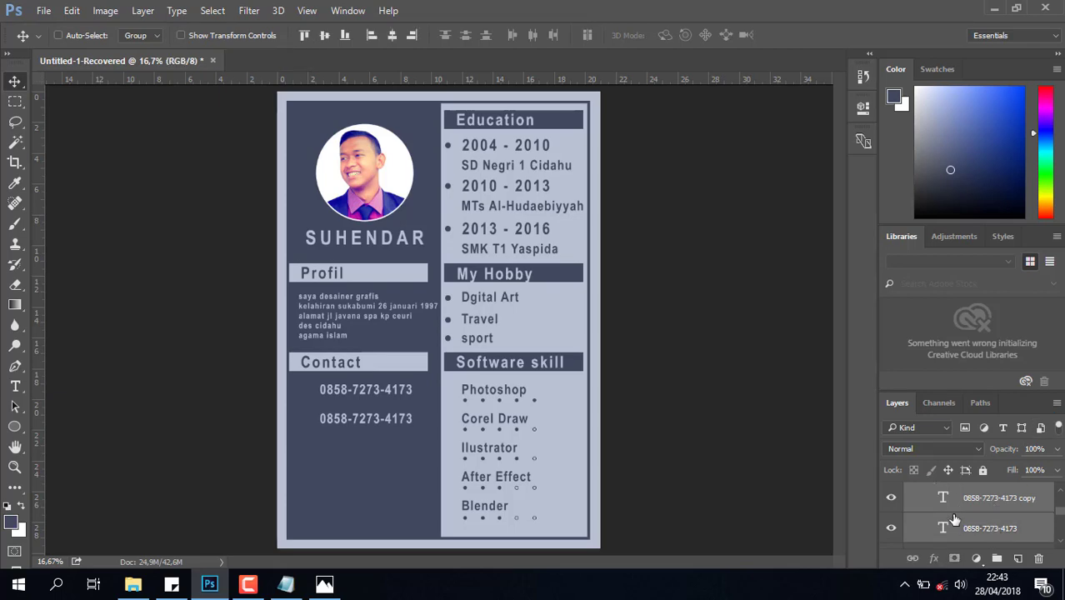
{"action": "key", "text": "Up"}
{"action": "left_click_drag", "start_coordinate": [385, 417], "coordinate": [384, 476]}
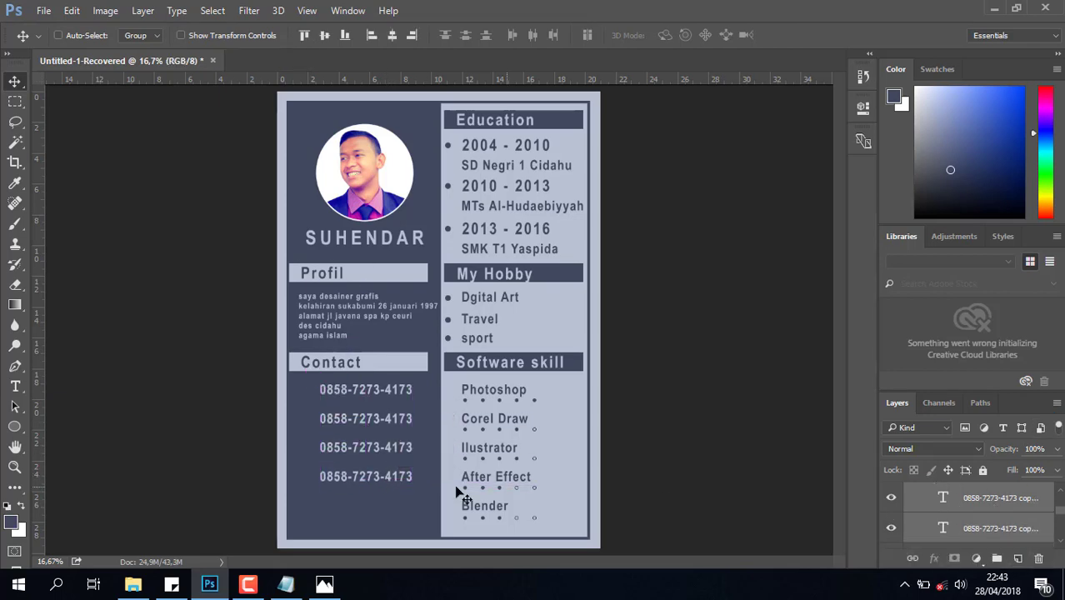
Retype the second and third lines as the YouTube channel name and the Instagram handle.
{"action": "key", "text": "t"}
{"action": "left_click", "coordinate": [408, 418]}
{"action": "key", "text": "ctrl+a"}
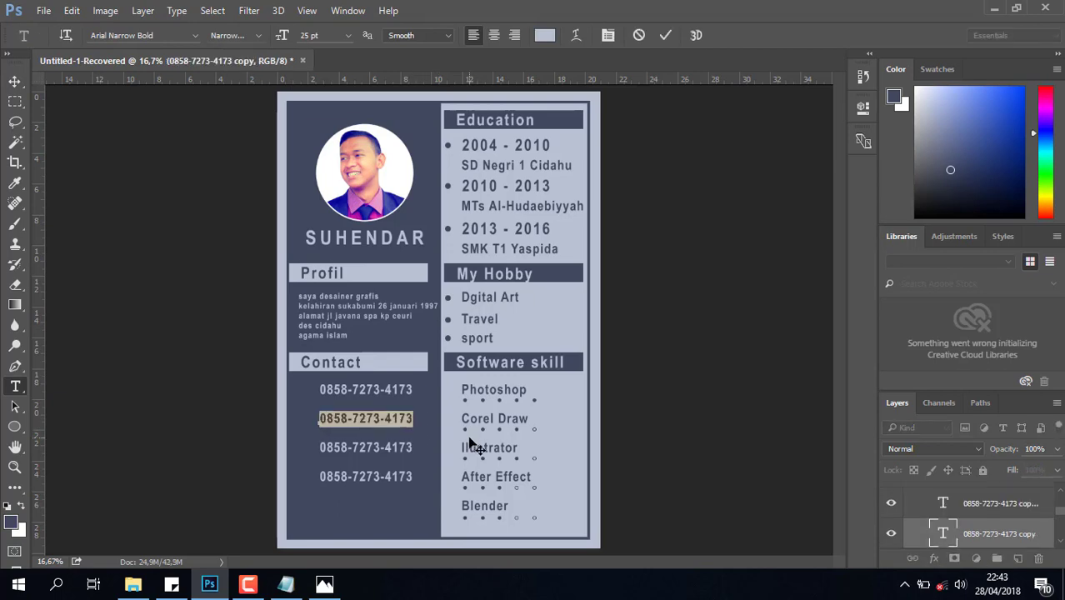
{"action": "type", "text": "Suhe G"}
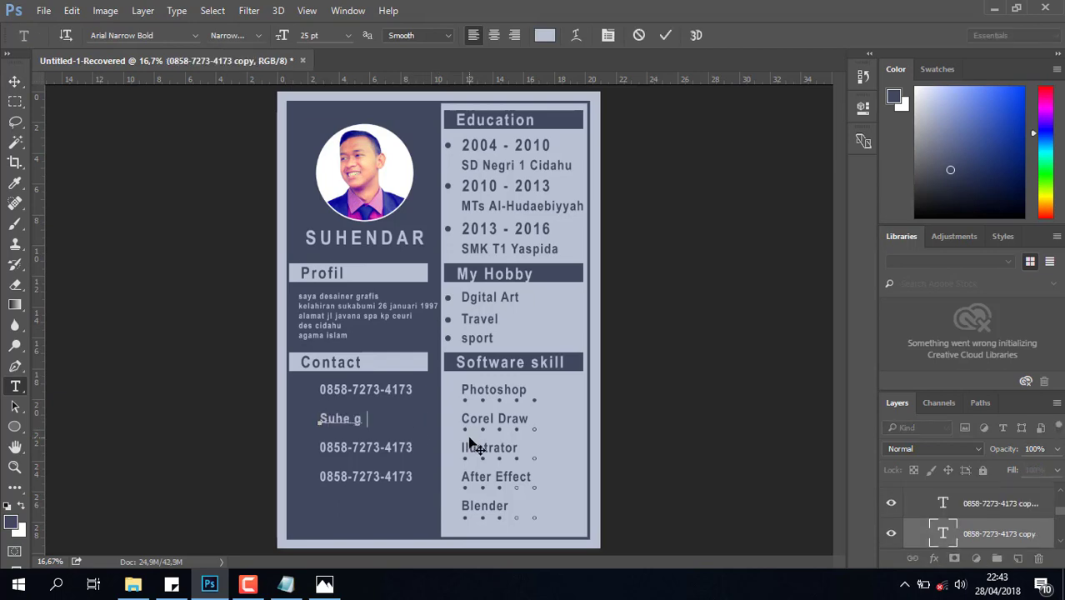
{"action": "type", "text": "raphic design"}
{"action": "left_click", "coordinate": [665, 35]}
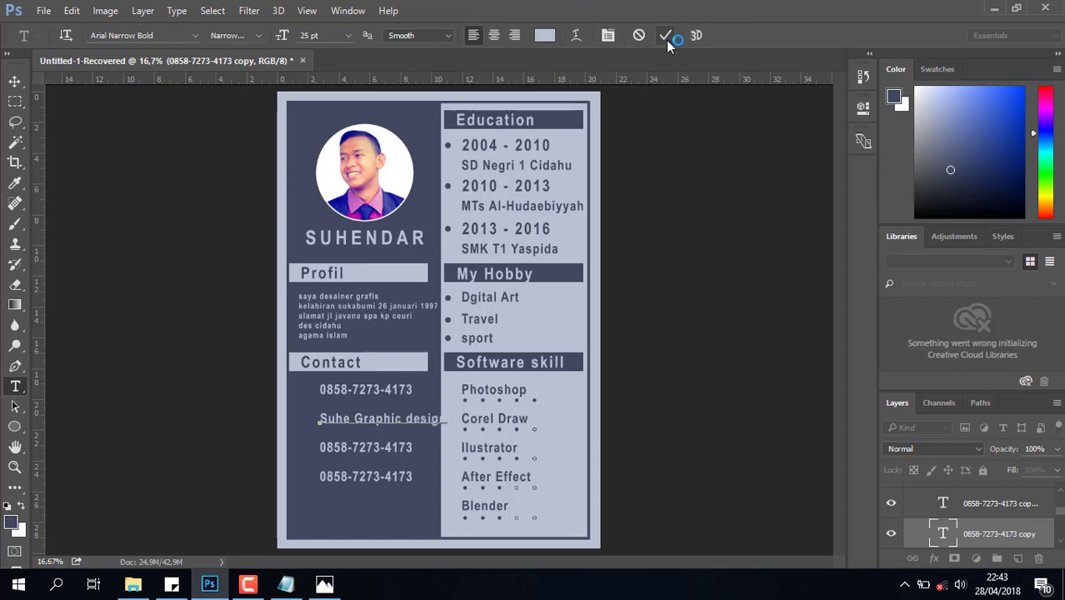
{"action": "left_click", "coordinate": [412, 448]}
{"action": "key", "text": "ctrl+a"}
{"action": "type", "text": "Kar"}
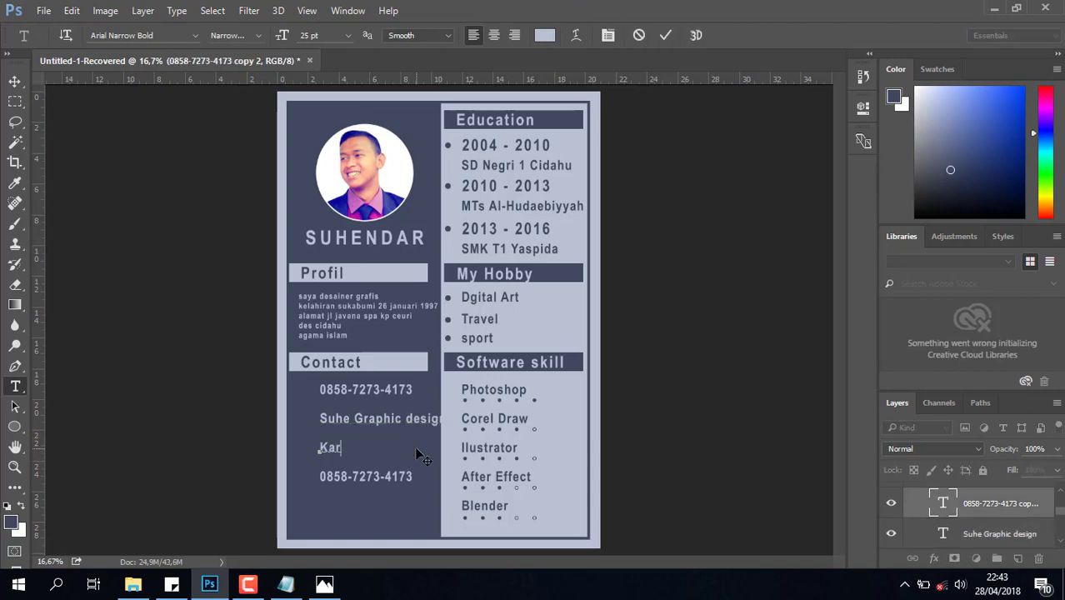
{"action": "type", "text": "ya_Suhe"}
{"action": "left_click", "coordinate": [665, 35]}
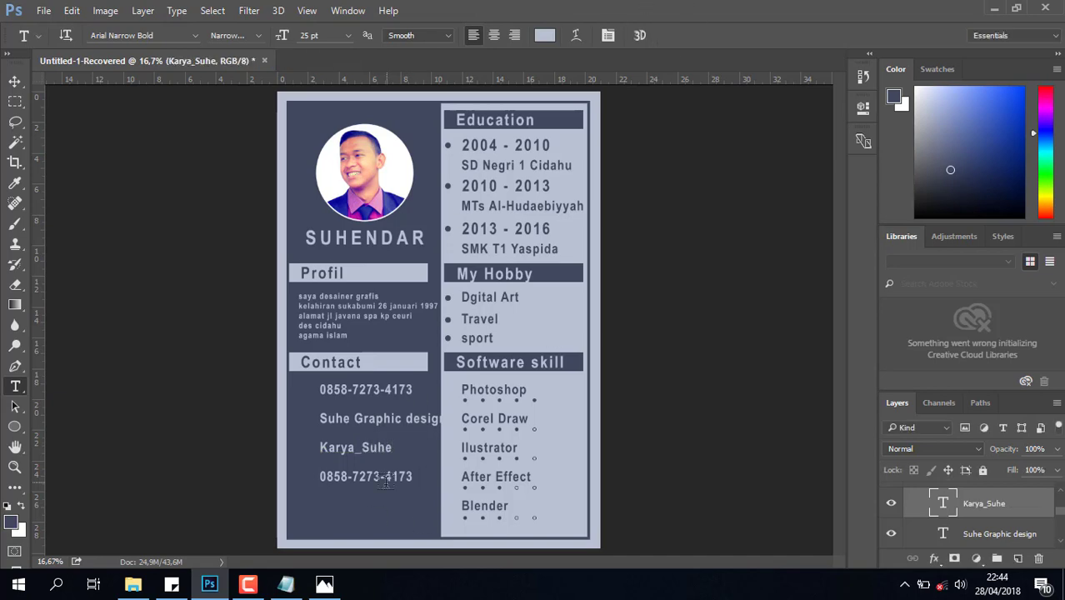
Retype the fourth contact line as the Facebook name.
{"action": "left_click", "coordinate": [412, 477]}
{"action": "key", "text": "ctrl+a"}
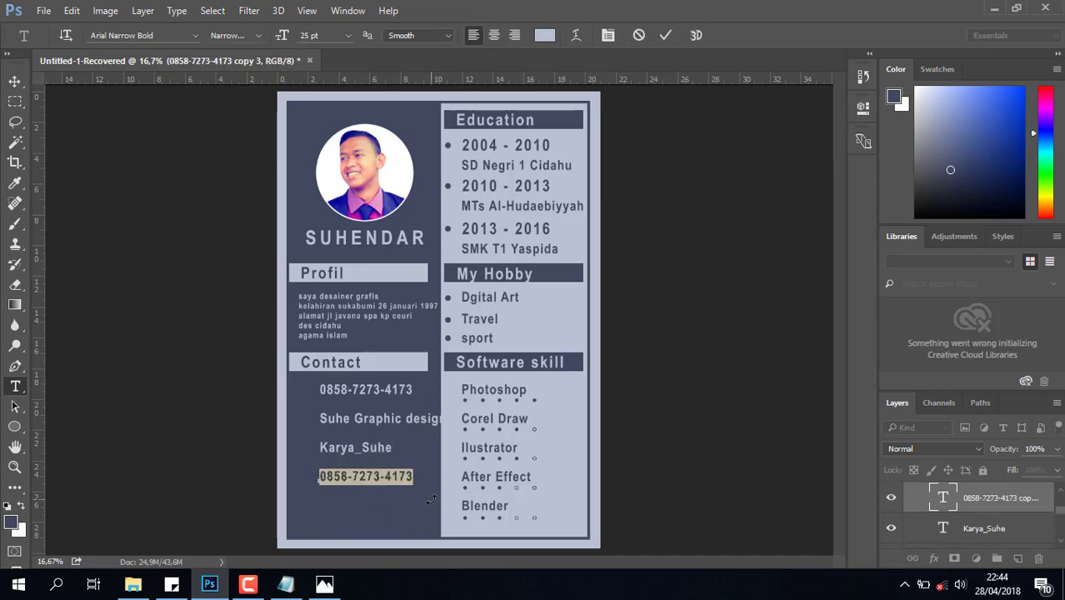
{"action": "type", "text": "Suhe ndar"}
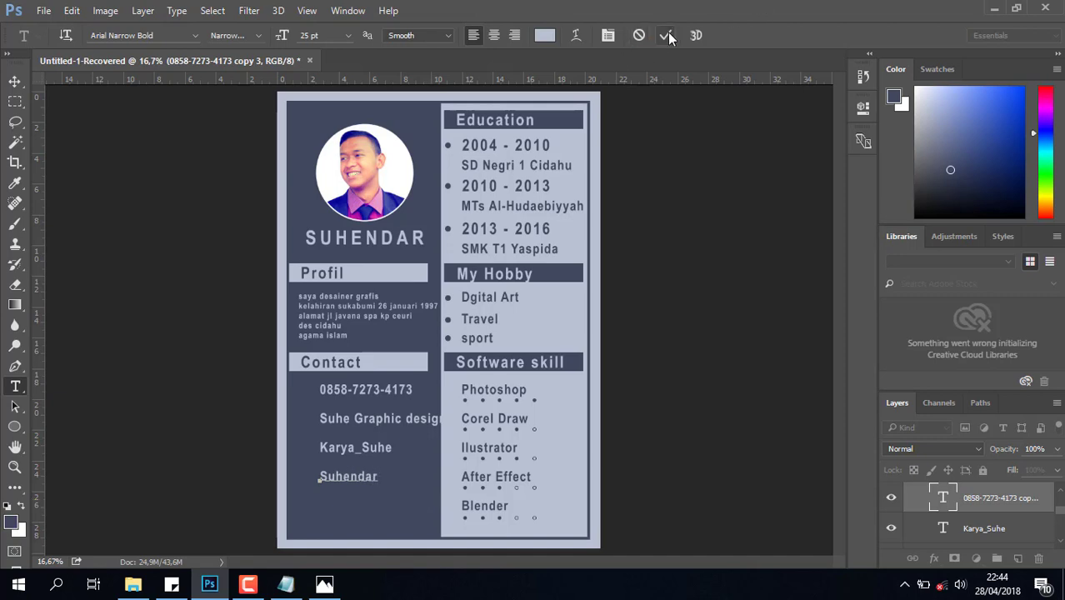
{"action": "left_click", "coordinate": [666, 35]}
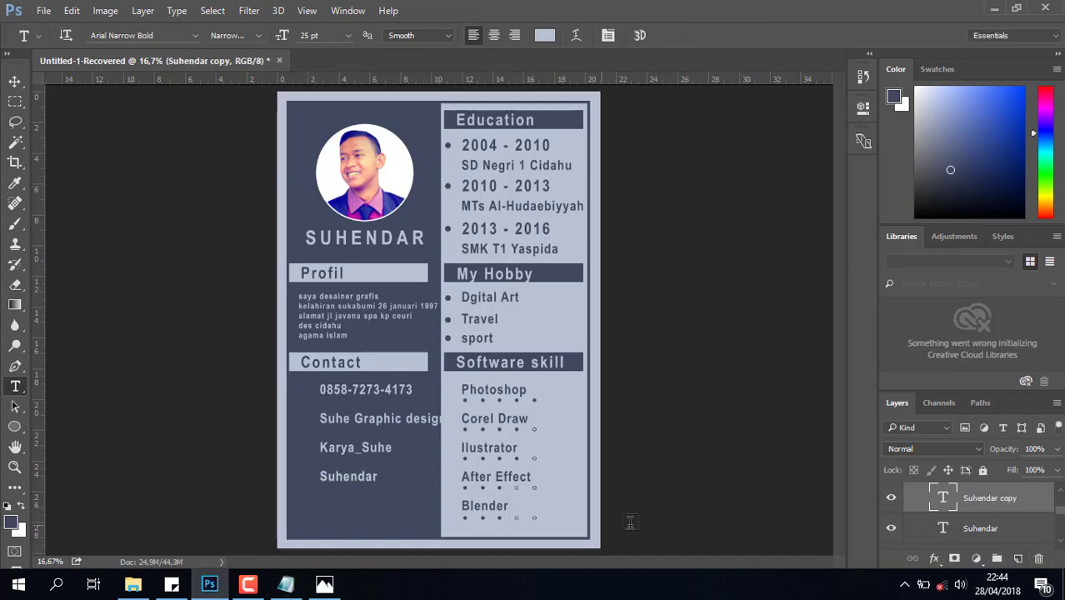
Copy that line below and turn it into the e-mail address split over two lines.
{"action": "key", "text": "v"}
{"action": "left_click_drag", "start_coordinate": [364, 482], "coordinate": [365, 513]}
{"action": "double_click", "coordinate": [364, 506]}
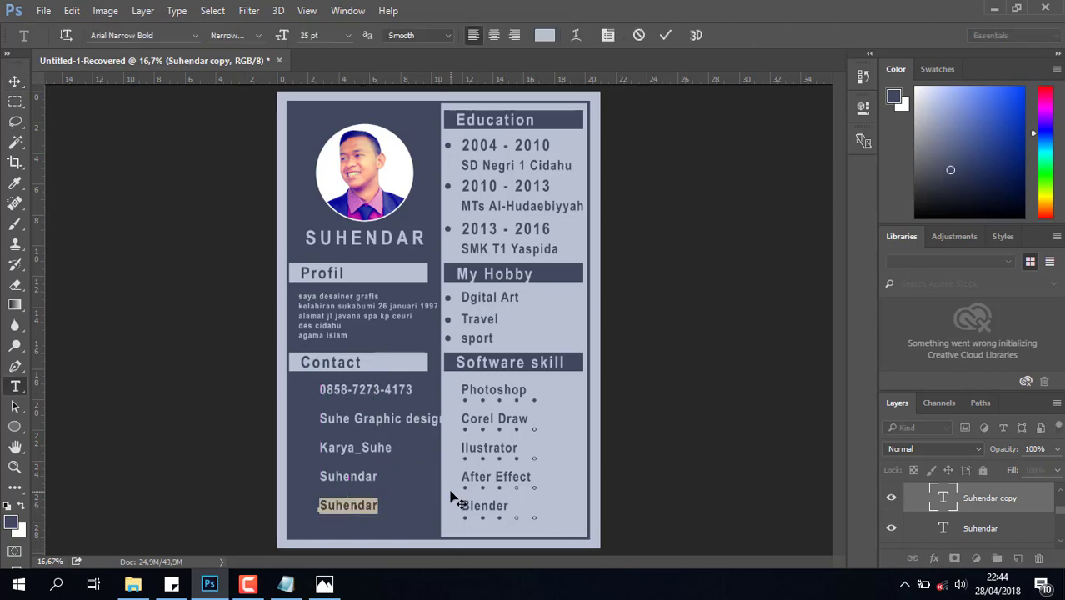
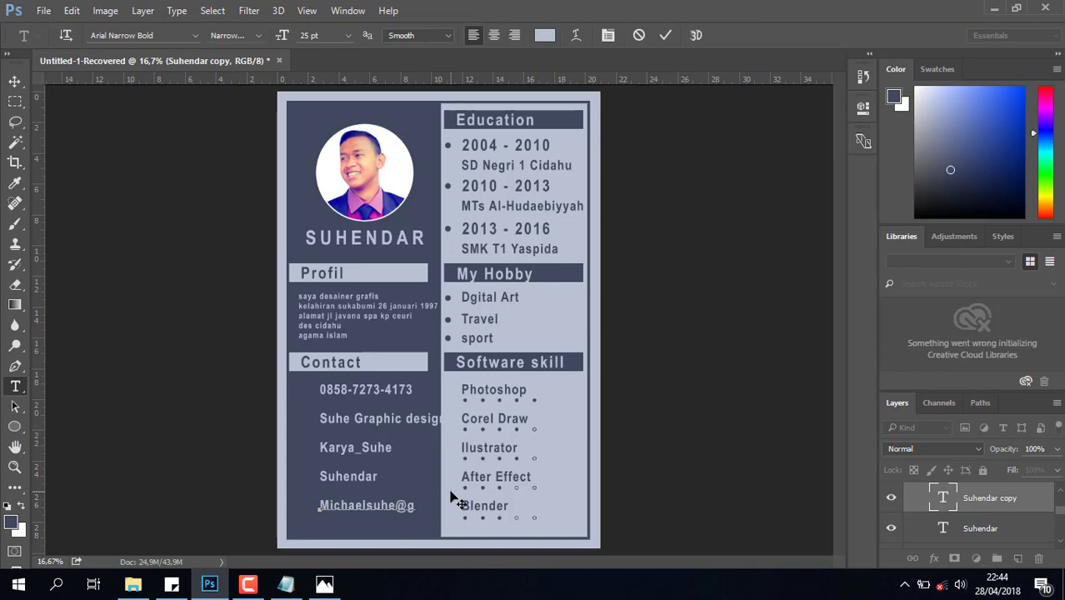
{"action": "key", "text": "Left"}
{"action": "key", "text": "Left"}
{"action": "key", "text": "Left"}
{"action": "key", "text": "Return"}
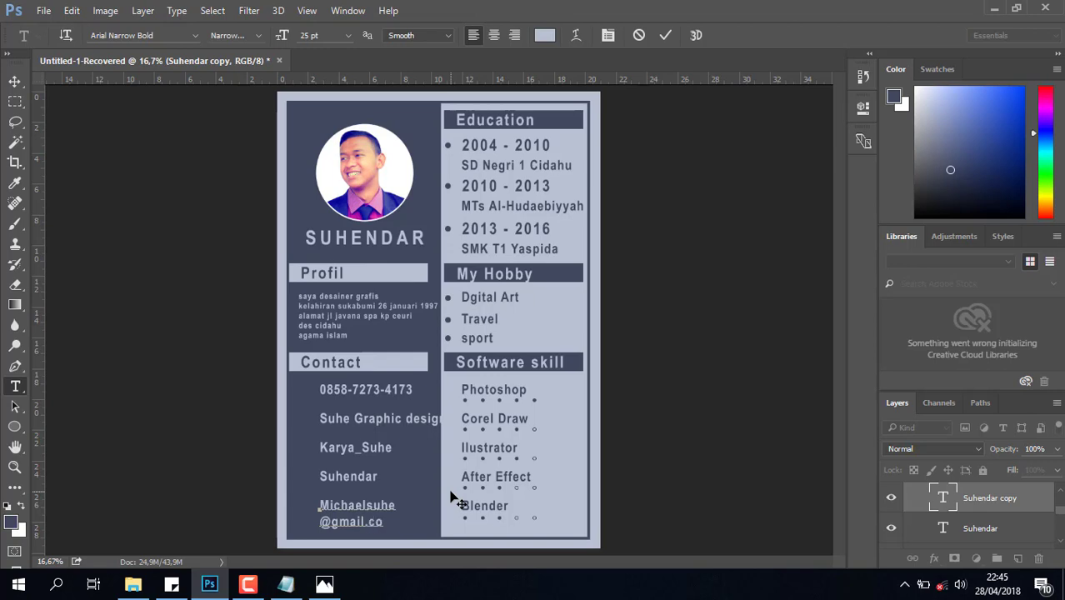
{"action": "key", "text": "ctrl+Return"}
Select all the contact lines with the phone line, nudge them left and group them.
{"action": "scroll", "coordinate": [1034, 550], "scroll_direction": "down", "scroll_amount": 2}
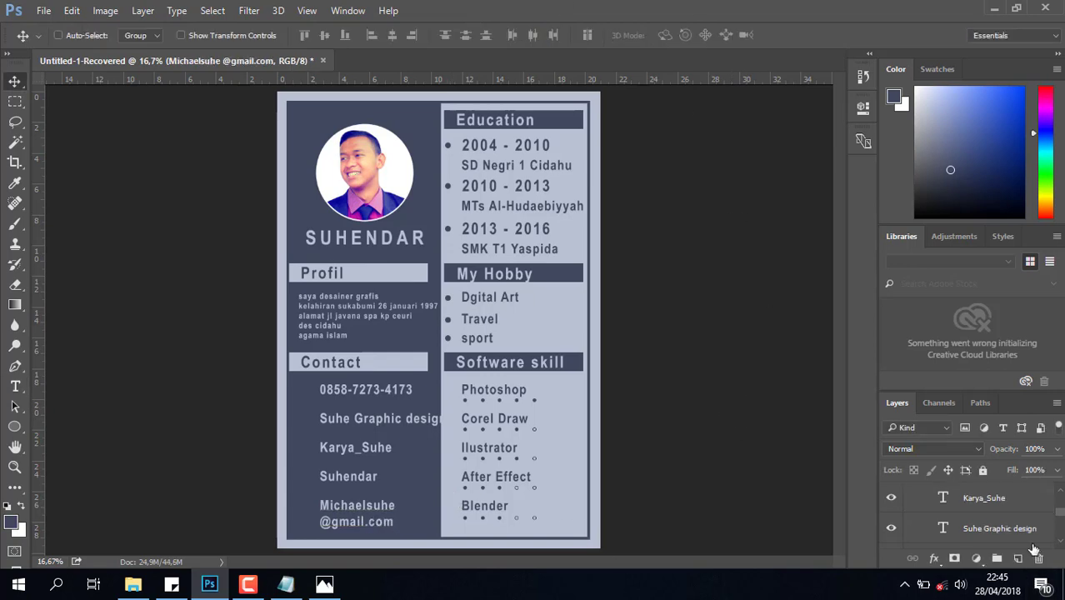
{"action": "left_click", "coordinate": [1020, 498], "text": "shift"}
{"action": "scroll", "coordinate": [1020, 506], "scroll_direction": "up", "scroll_amount": 2}
{"action": "key", "text": "shift+Left"}
{"action": "key", "text": "shift+Left"}
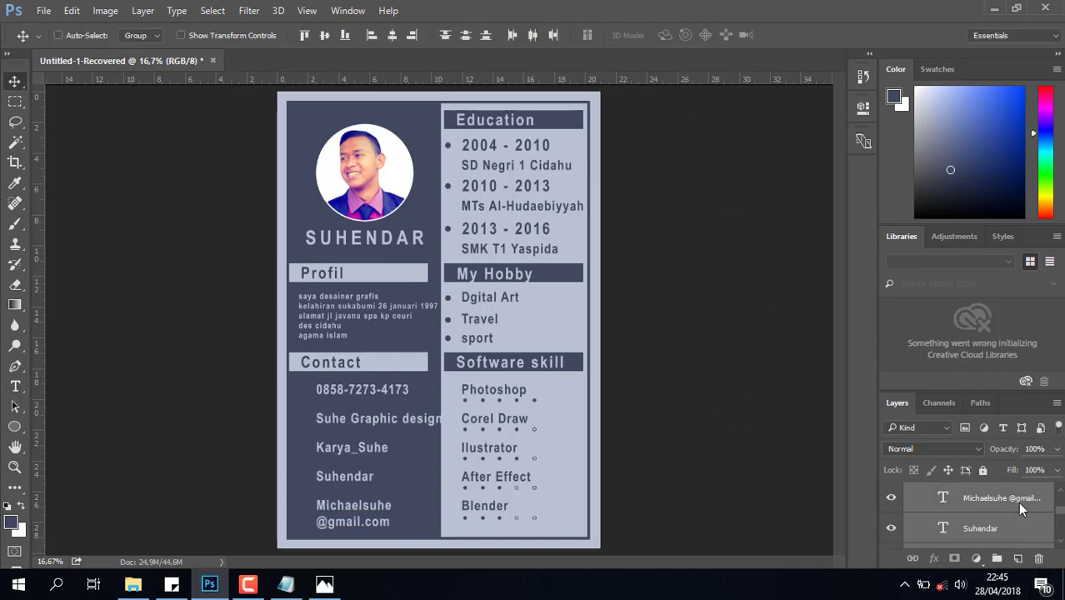
{"action": "key", "text": "shift+Left"}
{"action": "key", "text": "shift+Left"}
{"action": "key", "text": "shift+Left"}
{"action": "key", "text": "shift+Left"}
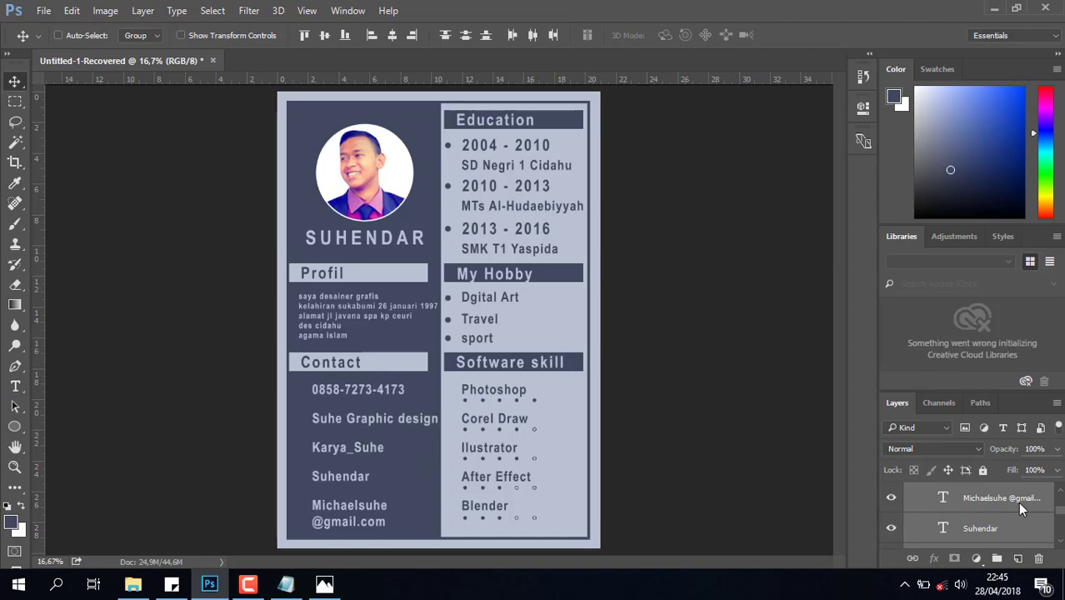
{"action": "key", "text": "ctrl+g"}
Open the blog-social-vector-shapes icon image and prepare a Magic Wand selection.
{"action": "left_click", "coordinate": [43, 10]}
{"action": "type", "text": "RT04/04"}
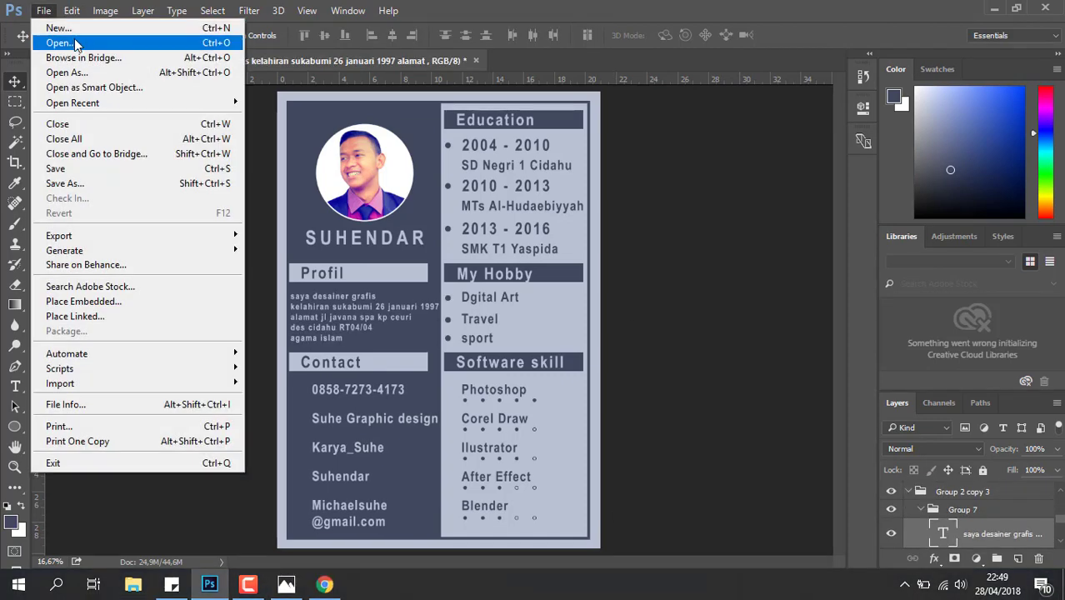
{"action": "left_click", "coordinate": [78, 40]}
{"action": "left_click", "coordinate": [399, 347]}
{"action": "left_click", "coordinate": [15, 141]}
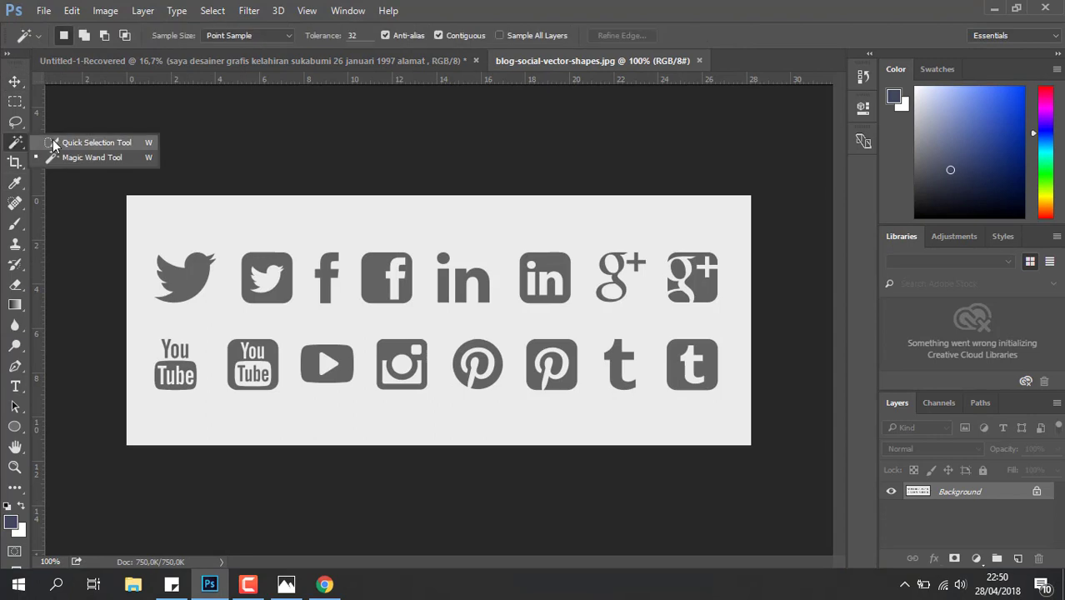
{"action": "key", "text": "x"}
{"action": "key", "text": "v"}
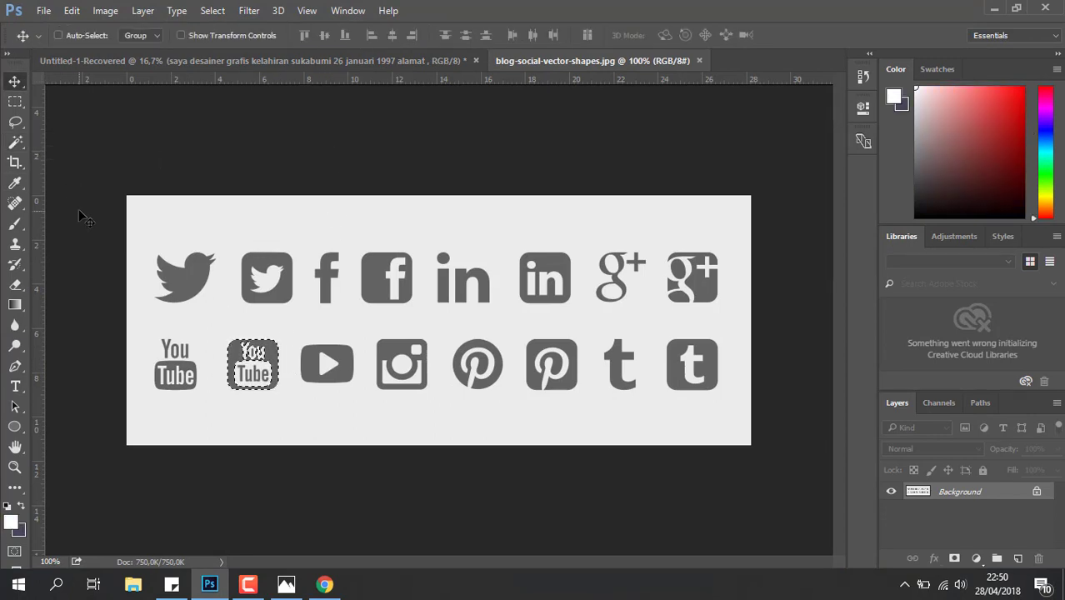
{"action": "left_click_drag", "start_coordinate": [268, 356], "coordinate": [275, 355]}
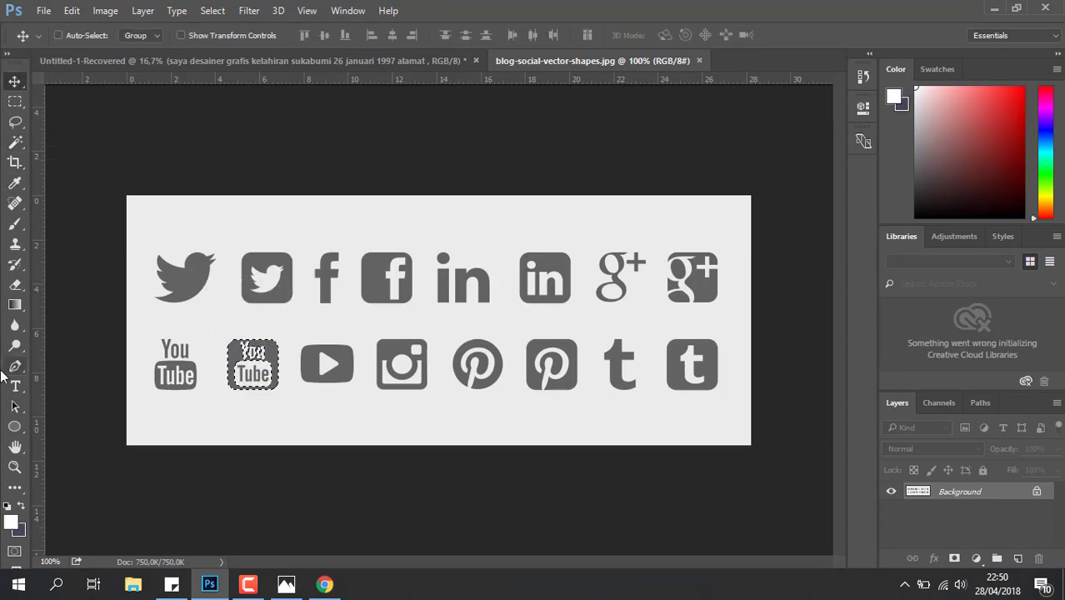
{"action": "key", "text": "w"}
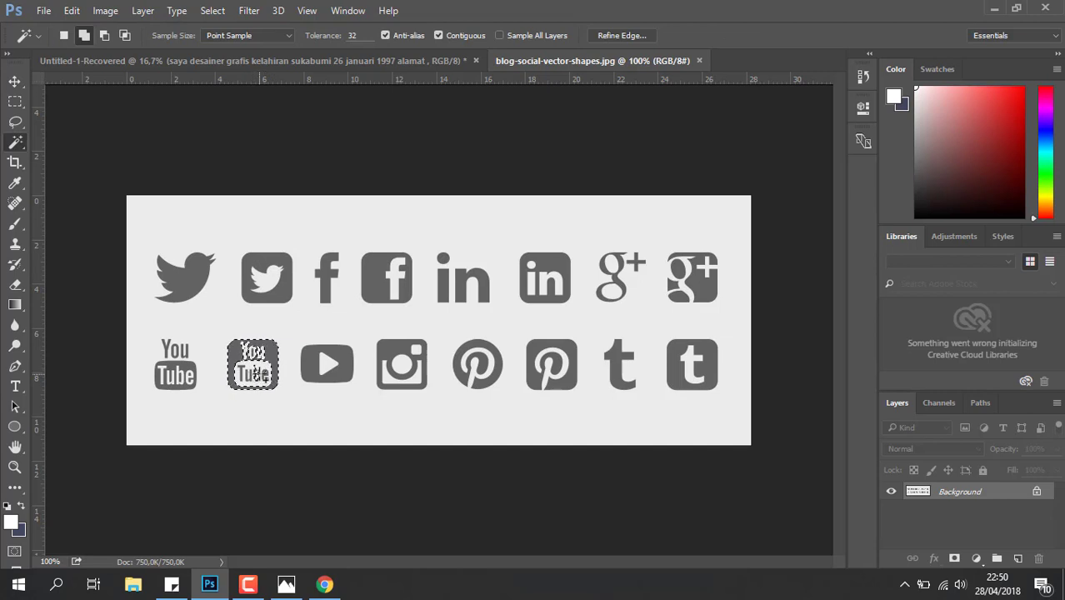
Zoom in on the YouTube icon and fill its selection with a light grey-blue colour.
{"action": "key", "text": "z"}
{"action": "left_click", "coordinate": [267, 400]}
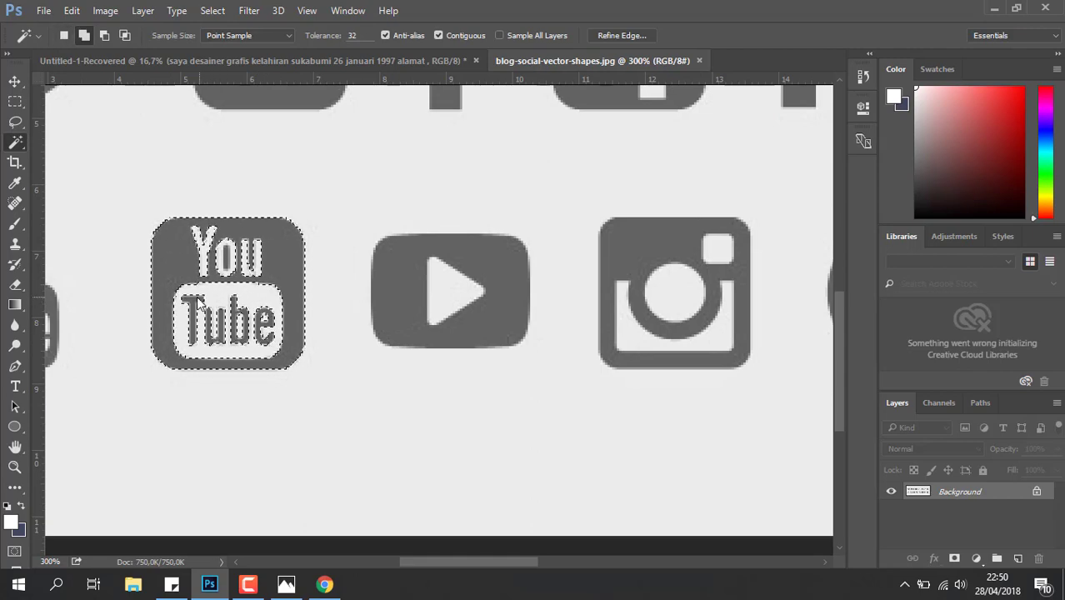
{"action": "key", "text": "i"}
{"action": "scroll", "coordinate": [166, 319], "scroll_direction": "up", "scroll_amount": 1}
{"action": "left_click", "coordinate": [166, 319]}
{"action": "key", "text": "b"}
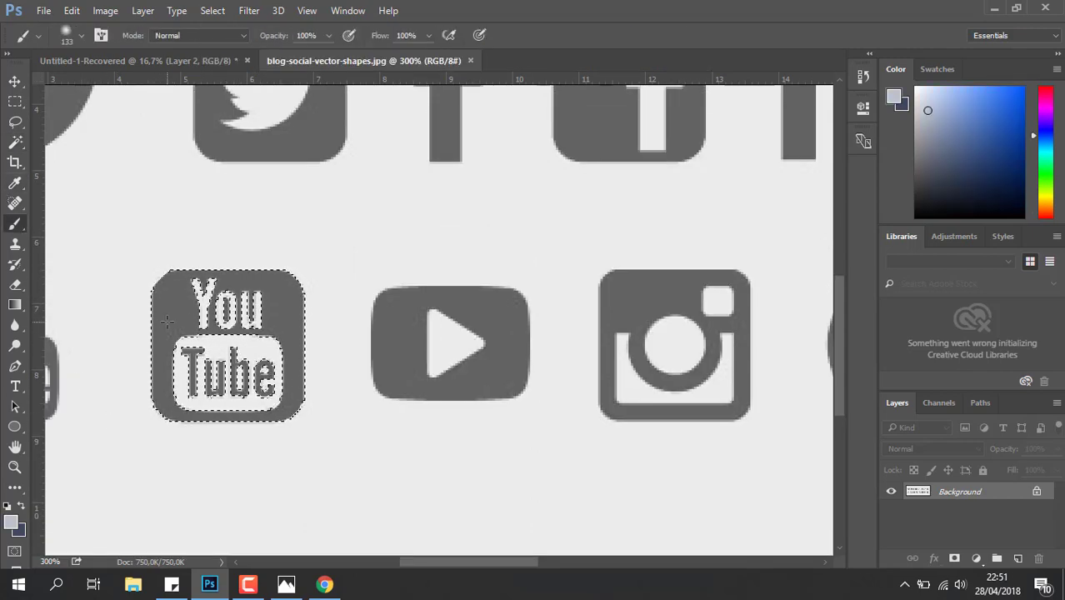
{"action": "right_click", "coordinate": [165, 319]}
{"action": "key", "text": "Escape"}
{"action": "key", "text": "alt+BackSpace"}
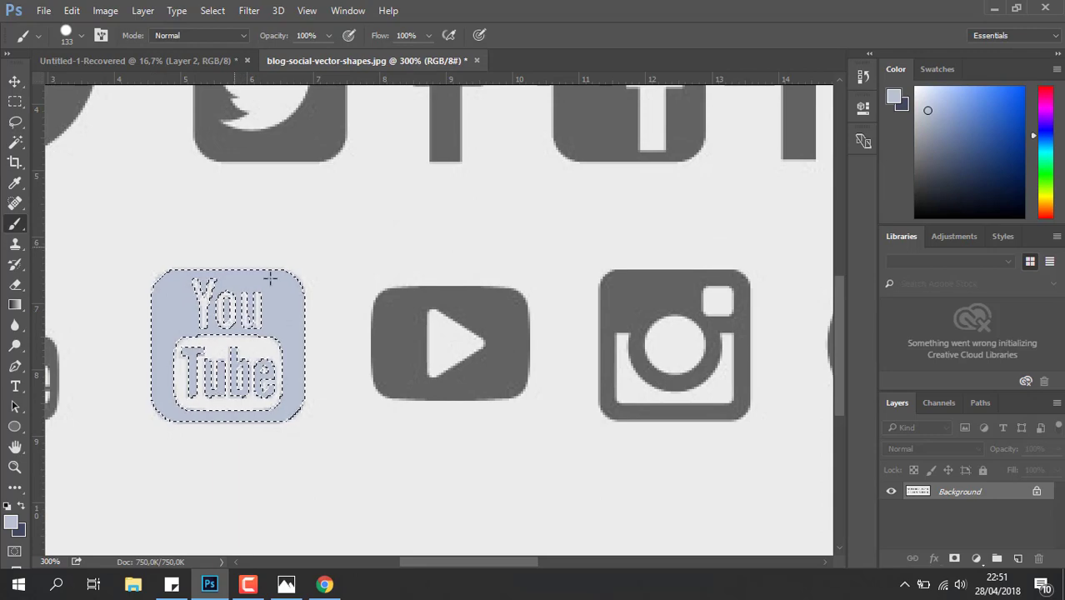
Drag the recoloured YouTube icon into the CV and scale it to about 73%.
{"action": "key", "text": "v"}
{"action": "mouse_move", "coordinate": [273, 315]}
{"action": "left_mouse_down"}
{"action": "mouse_move", "coordinate": [219, 171]}
{"action": "mouse_move", "coordinate": [337, 392]}
{"action": "left_mouse_up"}
{"action": "key", "text": "z"}
{"action": "left_click", "coordinate": [312, 427]}
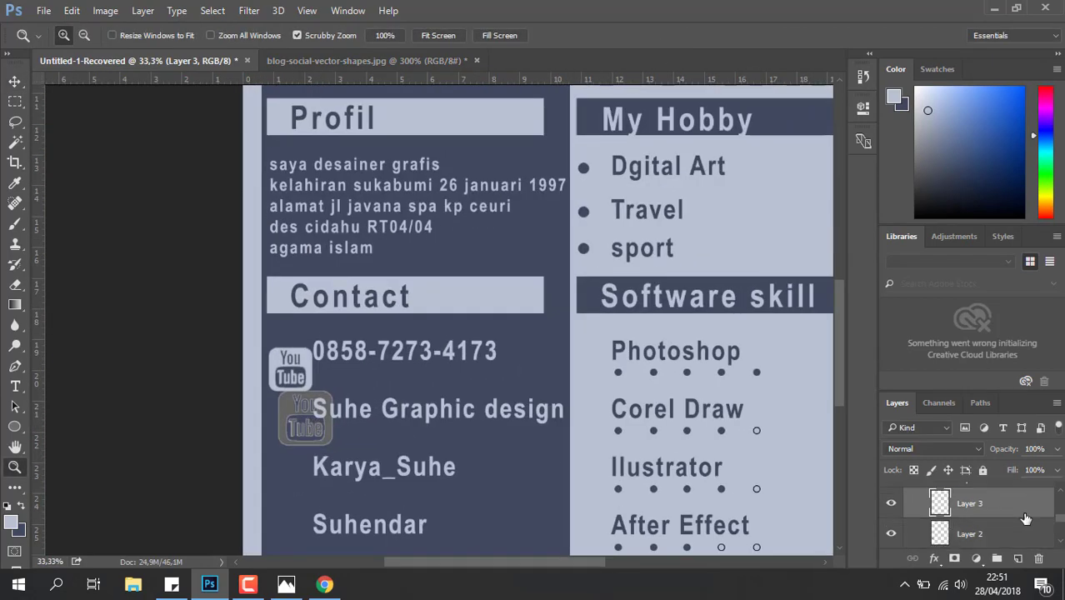
{"action": "key", "text": "v"}
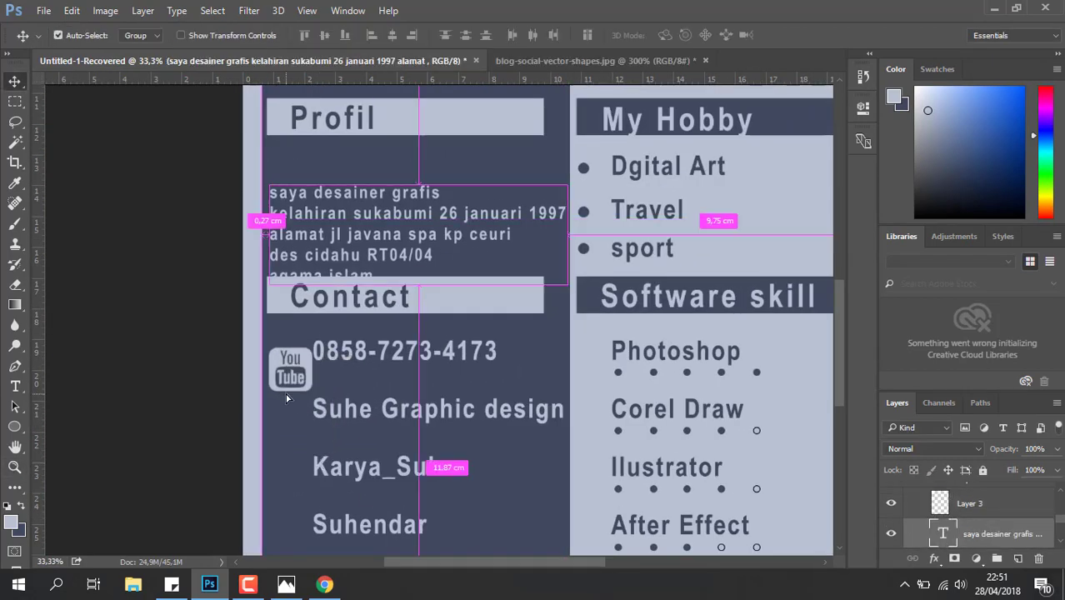
{"action": "left_click", "coordinate": [969, 504]}
{"action": "key", "text": "ctrl+t"}
{"action": "left_click_drag", "start_coordinate": [300, 391], "coordinate": [308, 389]}
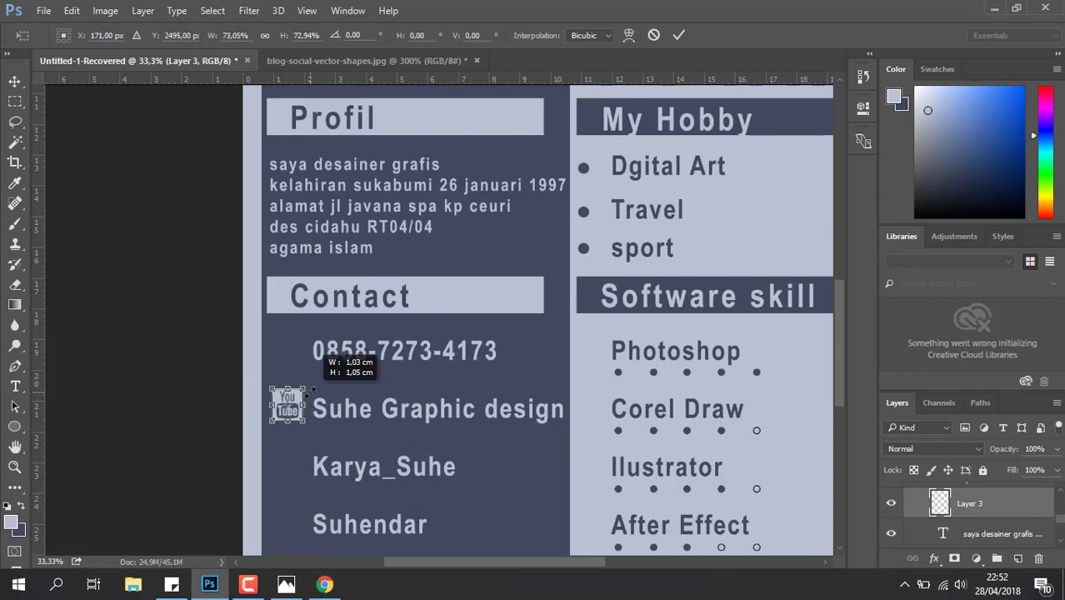
{"action": "left_click", "coordinate": [679, 35]}
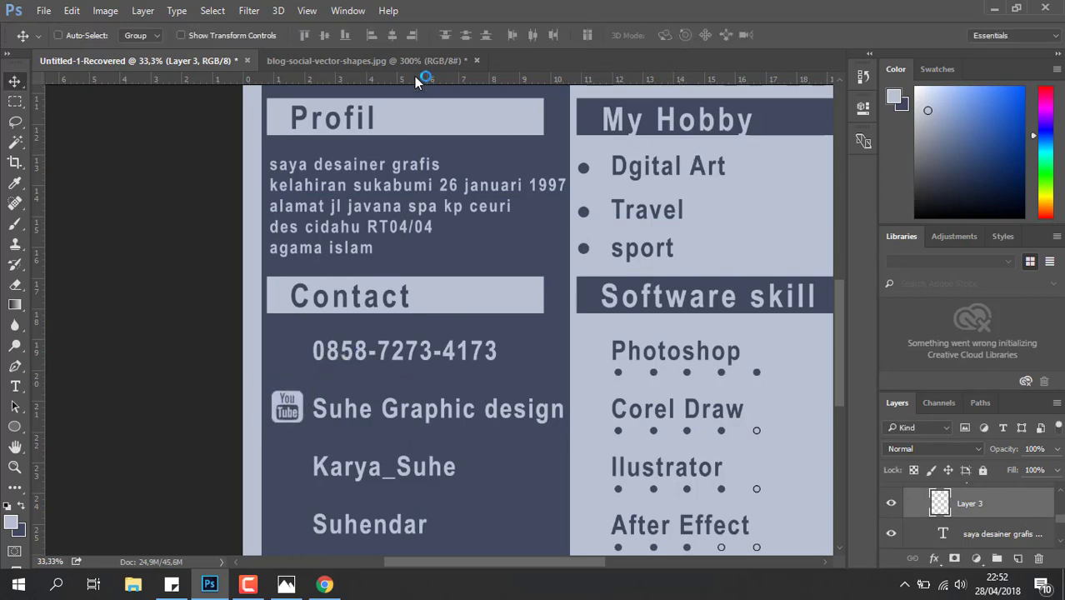
Fill the Facebook icon light blue, bring it into the CV and resize it.
{"action": "key", "text": "w"}
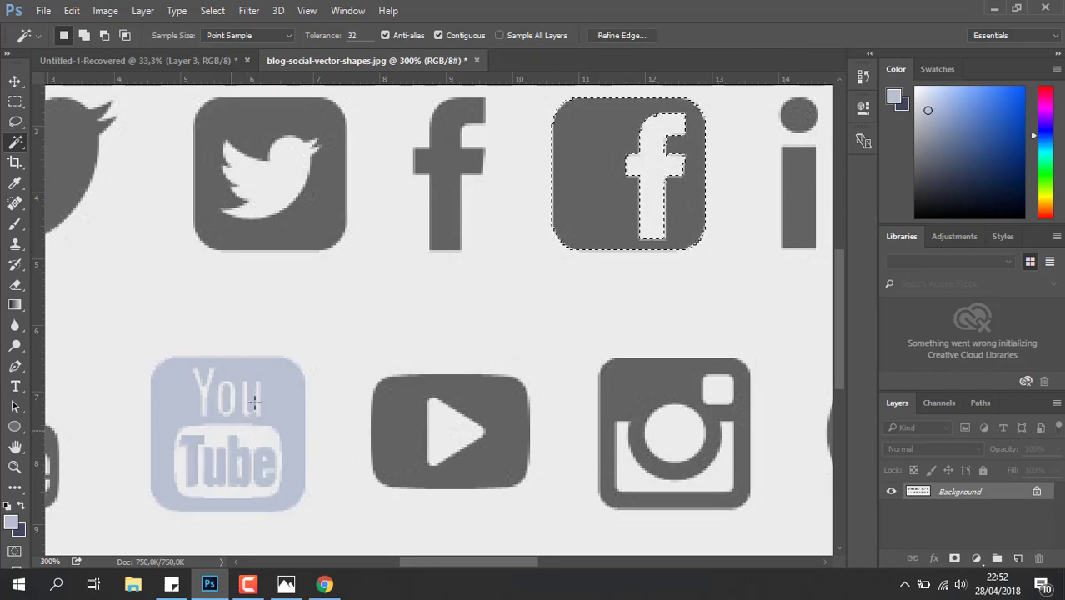
{"action": "key", "text": "b"}
{"action": "key", "text": "alt+BackSpace"}
{"action": "key", "text": "v"}
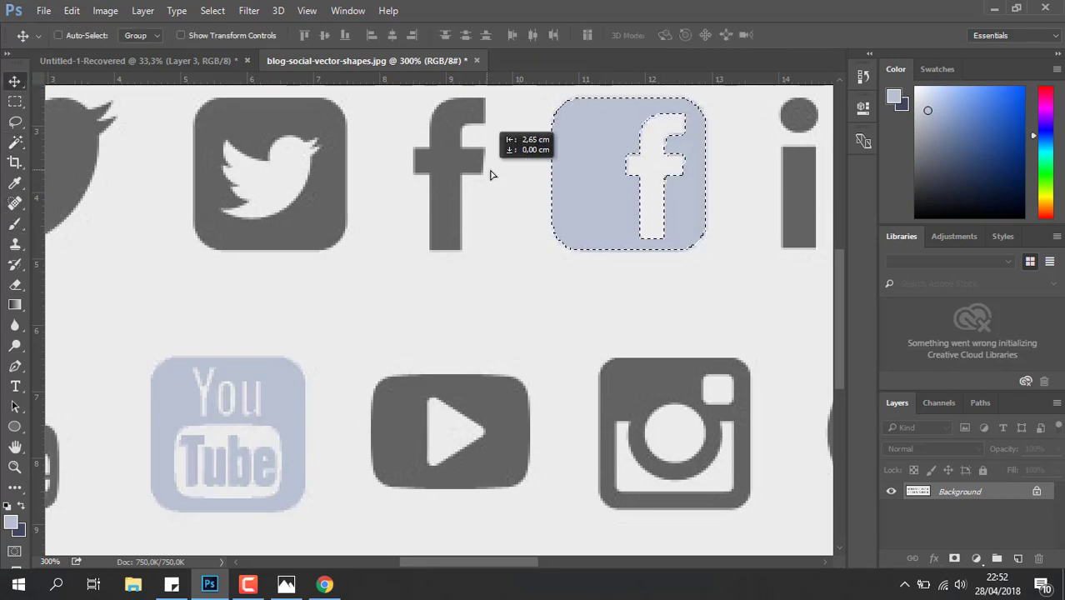
{"action": "left_click", "coordinate": [565, 233]}
{"action": "left_click_drag", "start_coordinate": [629, 175], "coordinate": [395, 382]}
{"action": "key", "text": "ctrl+t"}
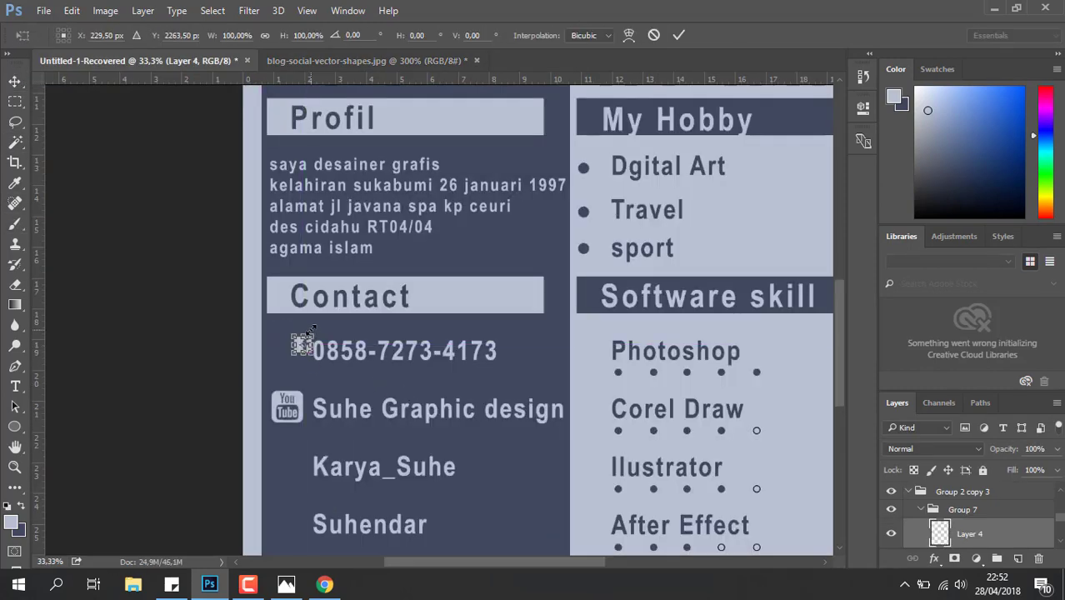
{"action": "mouse_move", "coordinate": [310, 337]}
{"action": "left_mouse_down"}
{"action": "mouse_move", "coordinate": [325, 326]}
{"action": "mouse_move", "coordinate": [300, 341]}
{"action": "mouse_move", "coordinate": [305, 334]}
{"action": "left_mouse_up"}
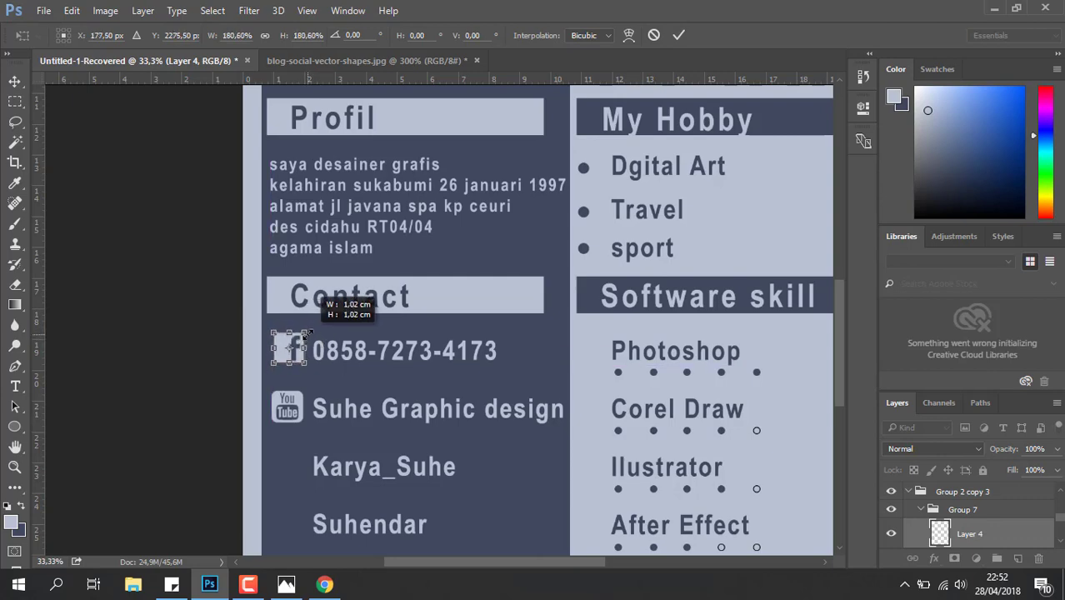
{"action": "left_click", "coordinate": [678, 35]}
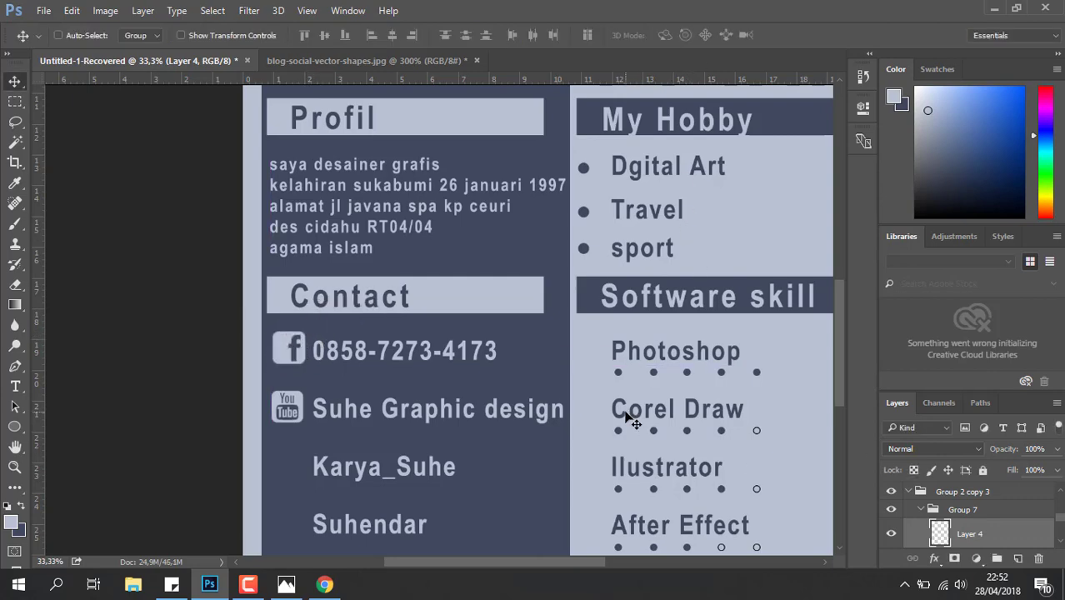
Paint the Instagram icon pale, bring it into the CV and scale it beside the third line.
{"action": "left_click", "coordinate": [367, 60]}
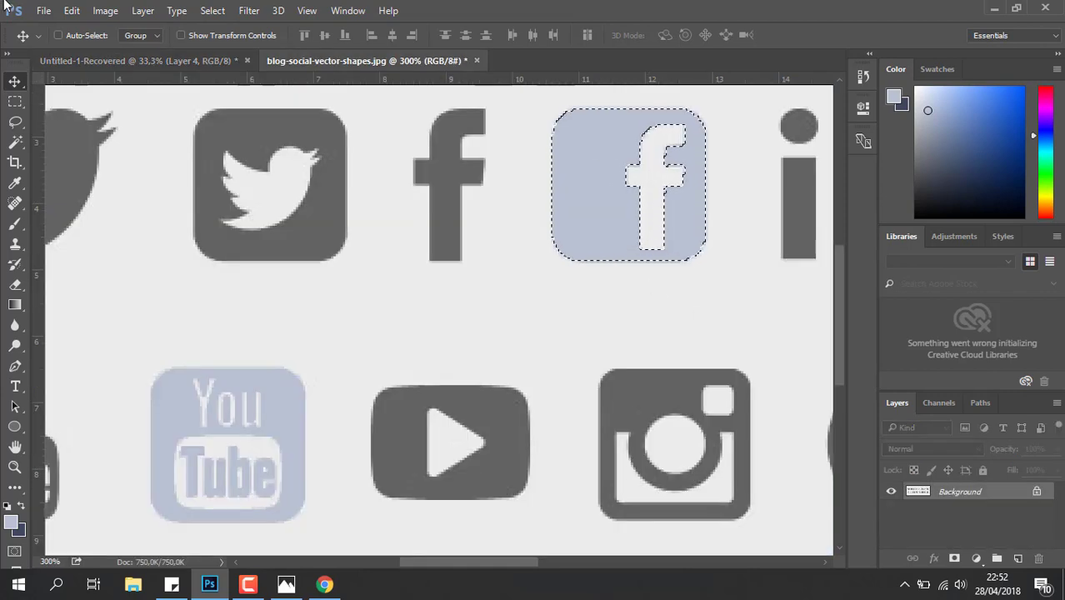
{"action": "key", "text": "w"}
{"action": "left_click", "coordinate": [698, 429]}
{"action": "key", "text": "b"}
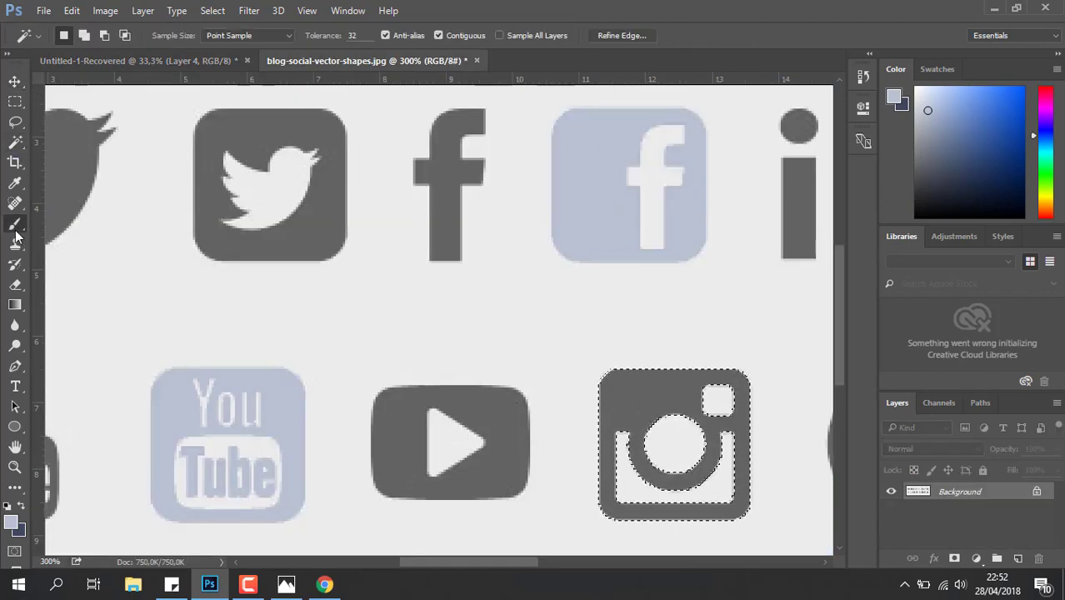
{"action": "left_click_drag", "start_coordinate": [658, 417], "coordinate": [708, 494]}
{"action": "key", "text": "v"}
{"action": "left_click_drag", "start_coordinate": [676, 398], "coordinate": [450, 437]}
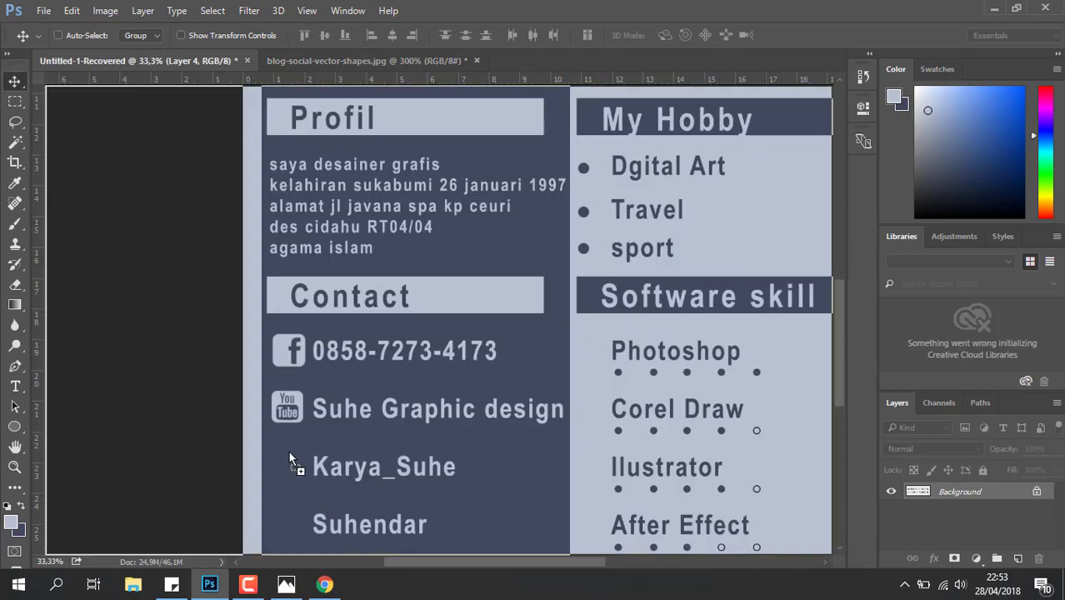
{"action": "scroll", "coordinate": [433, 417], "scroll_direction": "down", "scroll_amount": 3}
{"action": "key", "text": "ctrl+t"}
{"action": "mouse_move", "coordinate": [294, 323]}
{"action": "left_mouse_down"}
{"action": "mouse_move", "coordinate": [306, 305]}
{"action": "mouse_move", "coordinate": [299, 340]}
{"action": "left_mouse_up"}
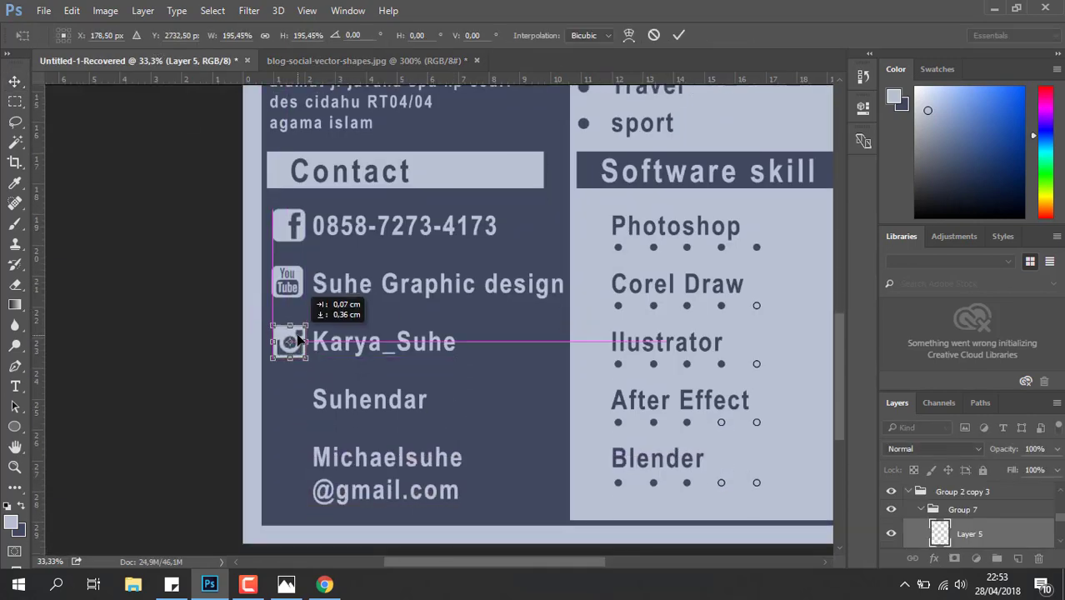
{"action": "left_click", "coordinate": [679, 35]}
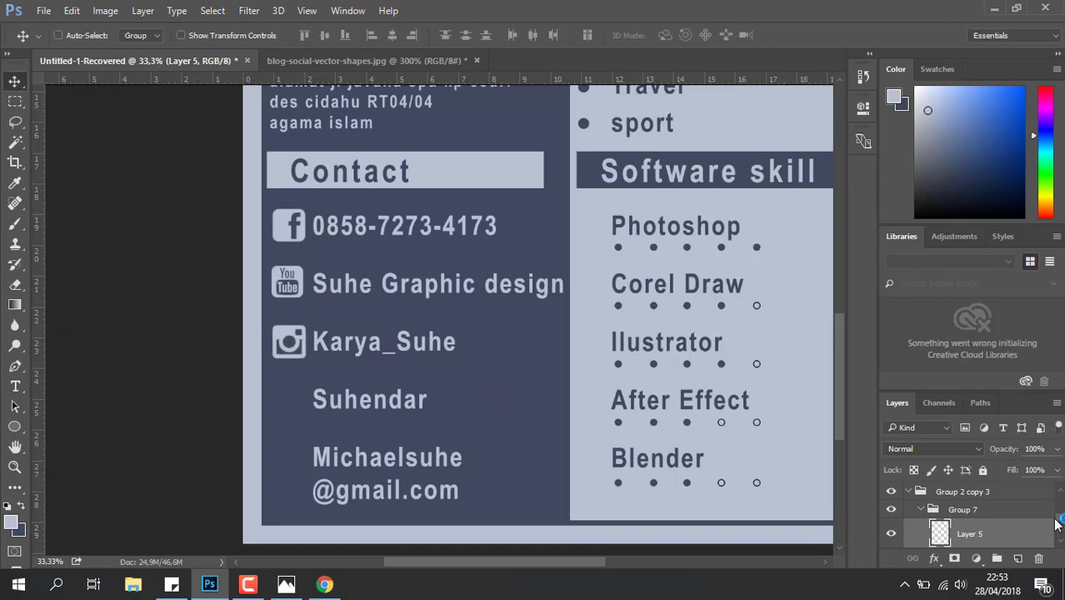
Move the Facebook icon down beside the fourth contact line.
{"action": "scroll", "coordinate": [542, 320], "scroll_direction": "down", "scroll_amount": 1}
{"action": "scroll", "coordinate": [240, 271], "scroll_direction": "down", "scroll_amount": 1}
{"action": "scroll", "coordinate": [933, 533], "scroll_direction": "down", "scroll_amount": 2}
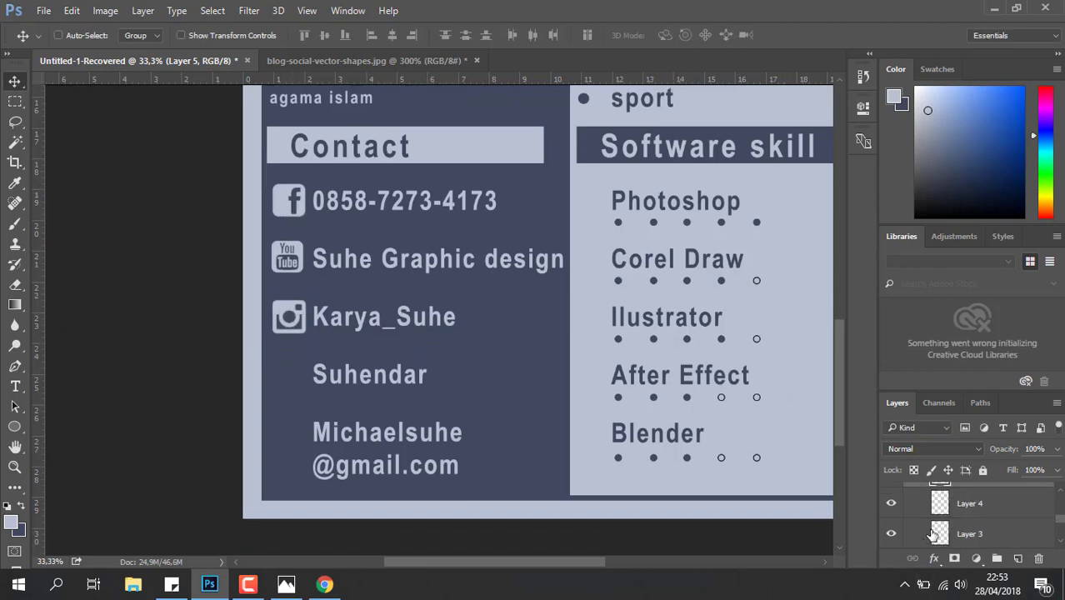
{"action": "left_click", "coordinate": [961, 506]}
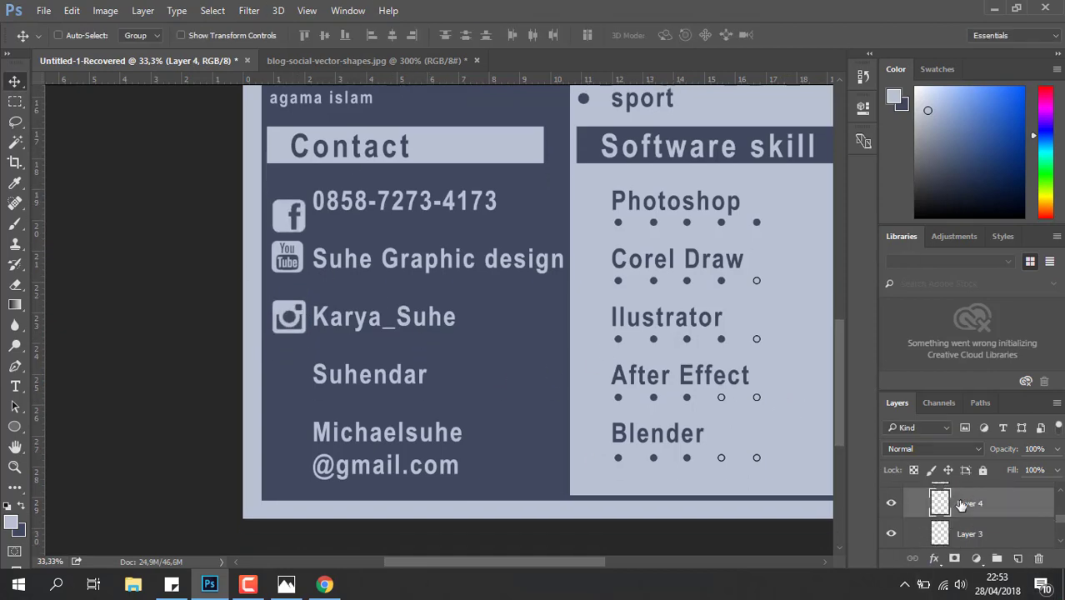
{"action": "left_click_drag", "start_coordinate": [292, 252], "coordinate": [292, 377]}
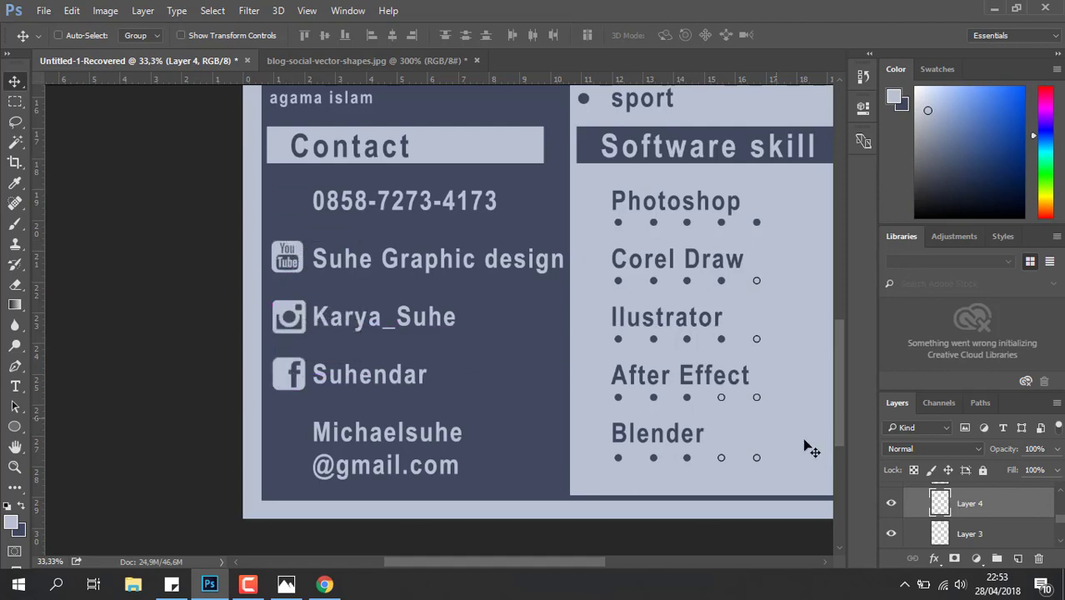
Open the envelope mail icon from Downloads and scale it into place beside the e-mail line.
{"action": "left_click", "coordinate": [355, 59]}
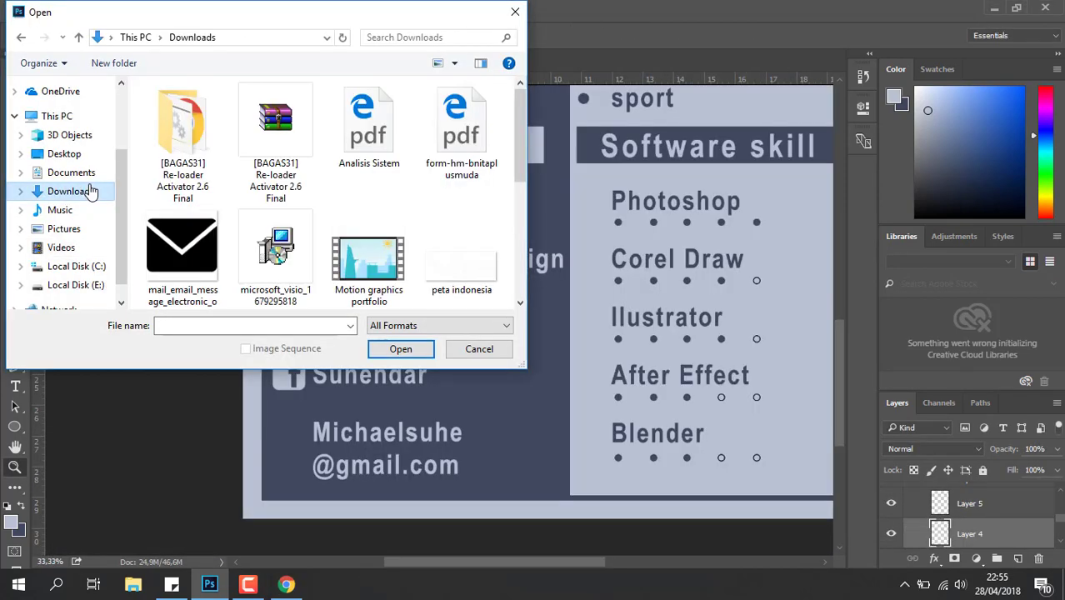
{"action": "left_click", "coordinate": [182, 250]}
{"action": "left_click", "coordinate": [400, 348]}
{"action": "mouse_move", "coordinate": [500, 292]}
{"action": "left_mouse_down"}
{"action": "mouse_move", "coordinate": [357, 162]}
{"action": "mouse_move", "coordinate": [422, 413]}
{"action": "left_mouse_up"}
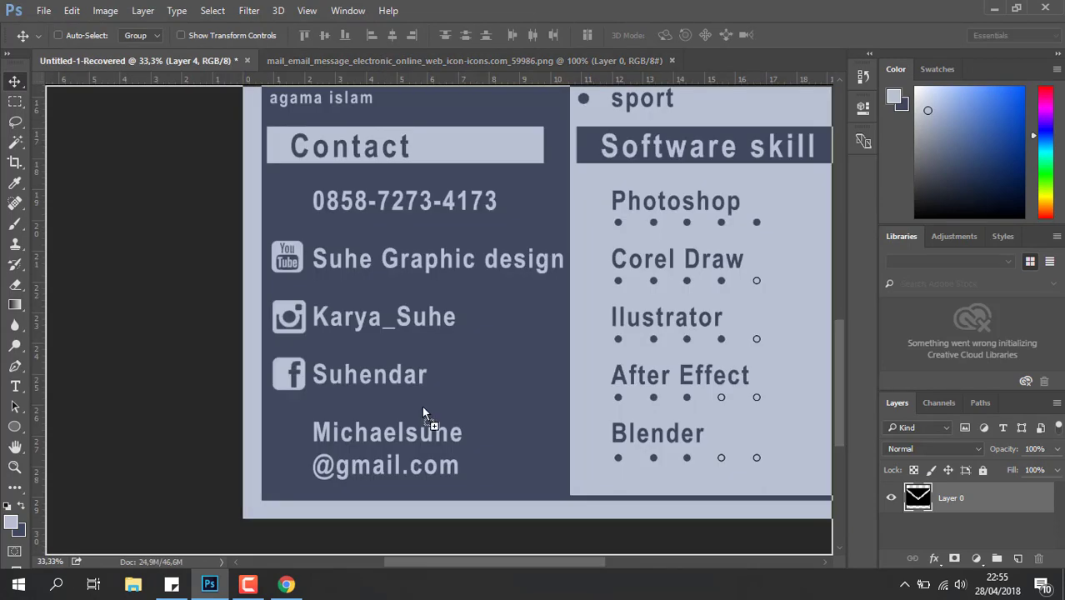
{"action": "key", "text": "ctrl+t"}
{"action": "mouse_move", "coordinate": [393, 456]}
{"action": "left_mouse_down"}
{"action": "mouse_move", "coordinate": [356, 420]}
{"action": "mouse_move", "coordinate": [290, 434]}
{"action": "left_mouse_up"}
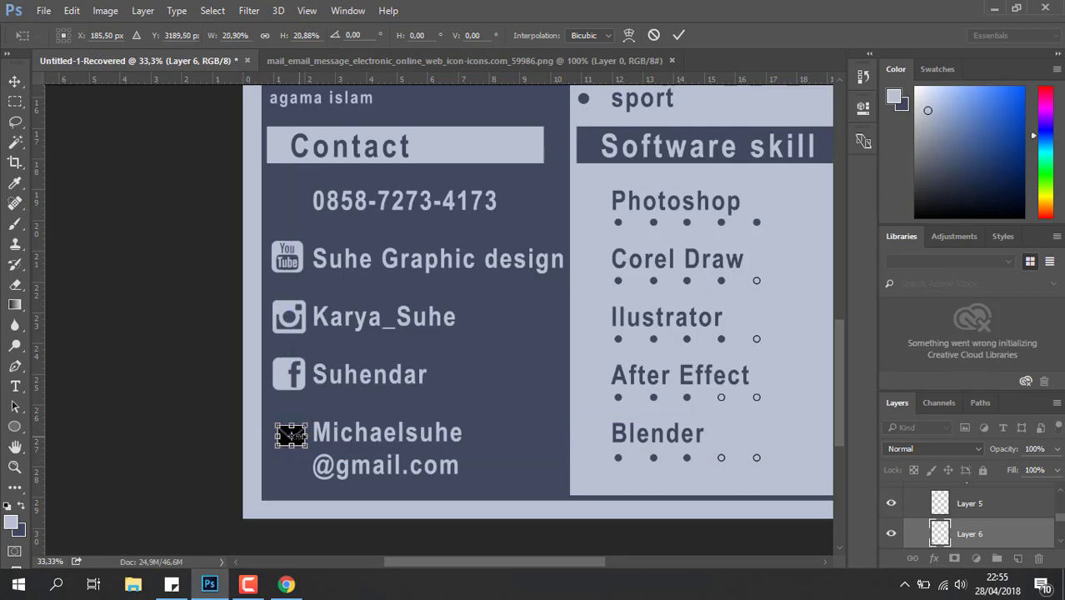
{"action": "left_click", "coordinate": [679, 37]}
Align the envelope with the e-mail text, enlarge it slightly and select its black shape for painting.
{"action": "left_click", "coordinate": [327, 492], "text": "ctrl"}
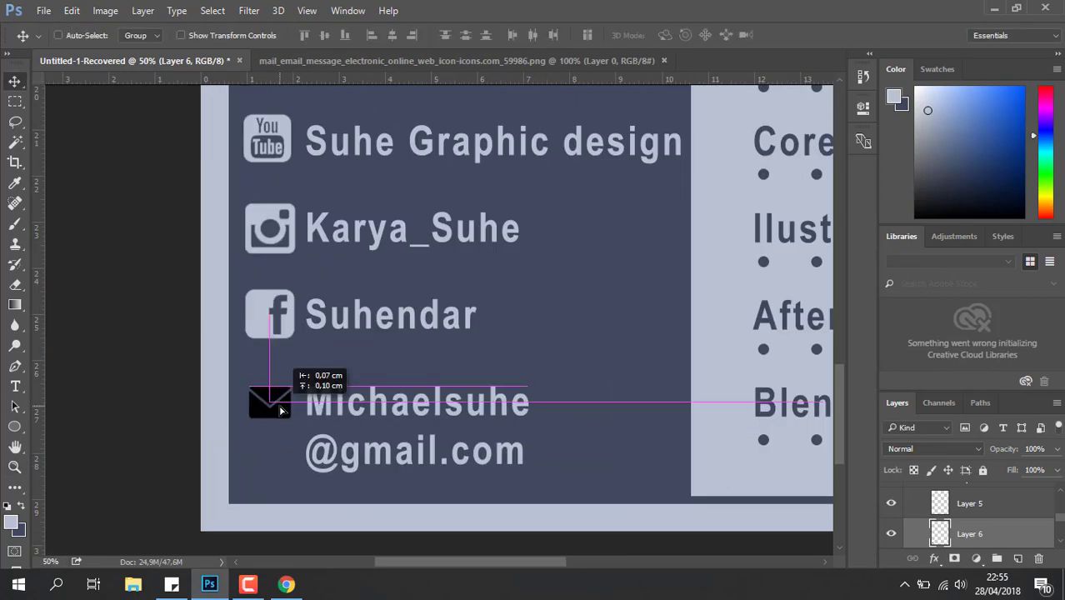
{"action": "left_click_drag", "start_coordinate": [281, 410], "coordinate": [295, 387]}
{"action": "key", "text": "ctrl+t"}
{"action": "left_click", "coordinate": [679, 35]}
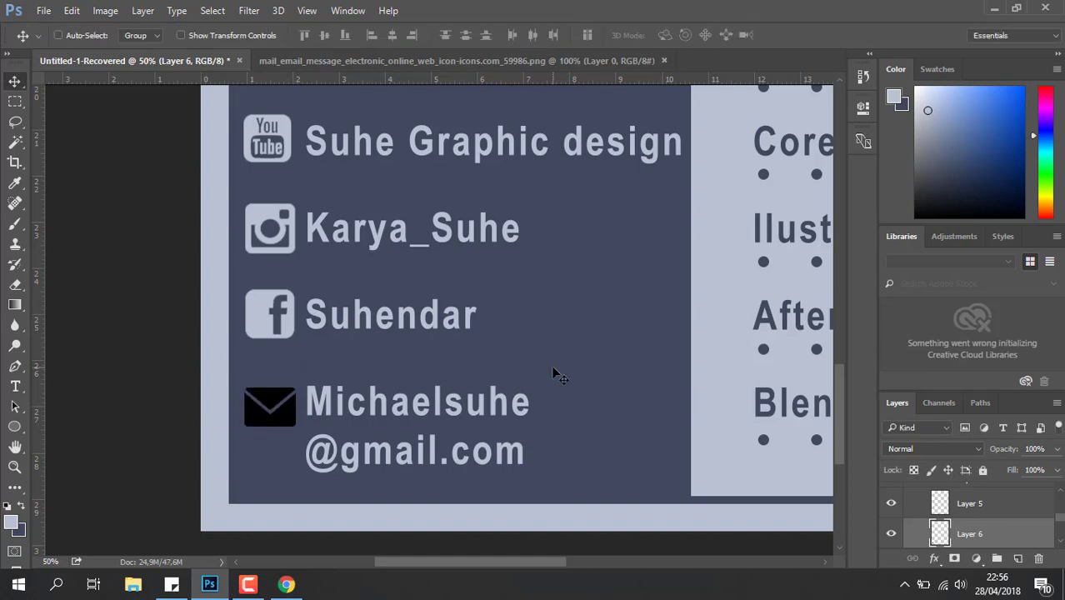
{"action": "left_click", "coordinate": [15, 143]}
{"action": "left_click", "coordinate": [283, 404]}
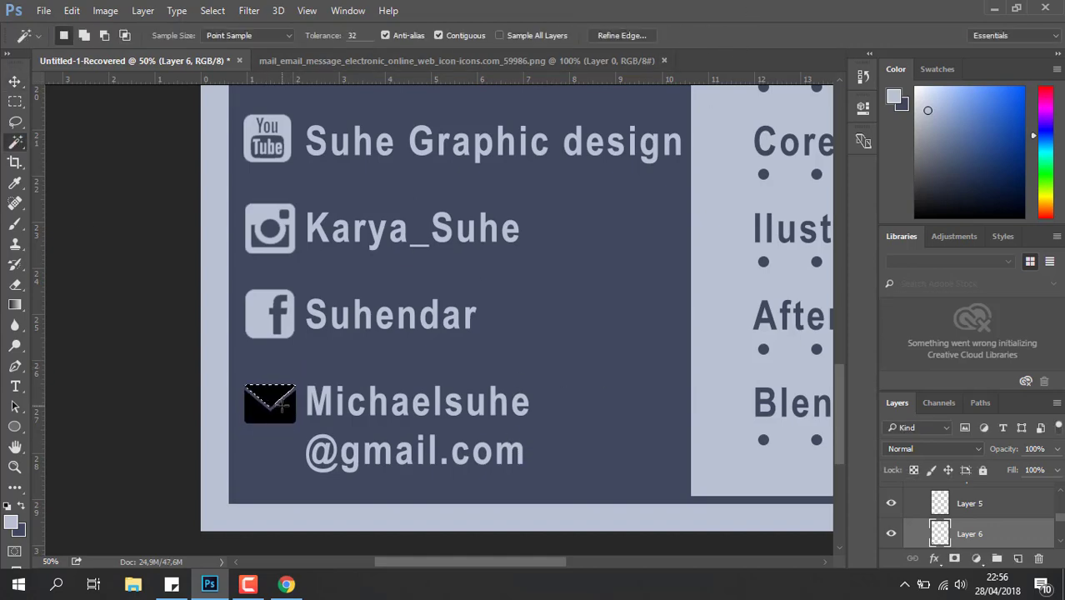
{"action": "left_click", "coordinate": [15, 222]}
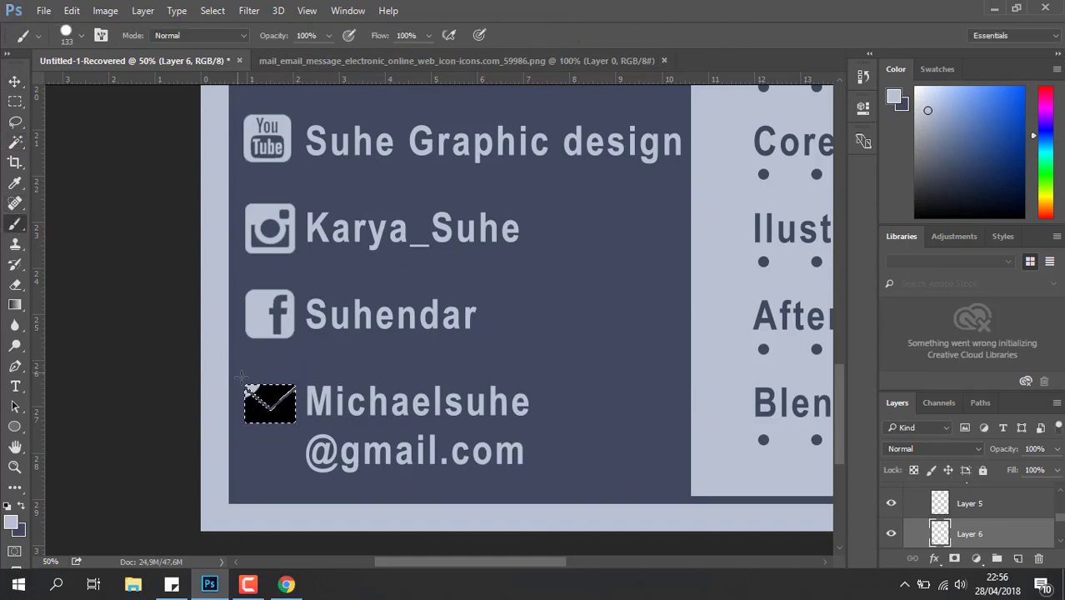
Zoom out on the CV and start opening another image file.
{"action": "key", "text": "z"}
{"action": "left_click", "coordinate": [388, 526], "text": "alt"}
{"action": "scroll", "coordinate": [190, 309], "scroll_direction": "up", "scroll_amount": 2}
{"action": "key", "text": "ctrl+o"}
Place the WhatsApp logo beside the phone number and scale it down to icon size.
{"action": "scroll", "coordinate": [450, 260], "scroll_direction": "down", "scroll_amount": 2}
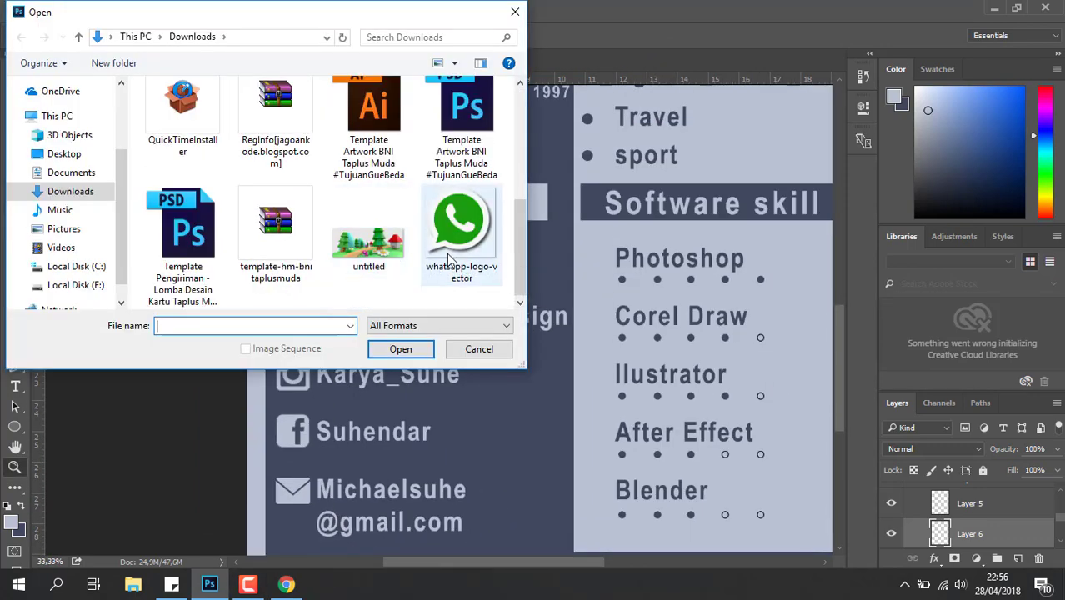
{"action": "double_click", "coordinate": [450, 260]}
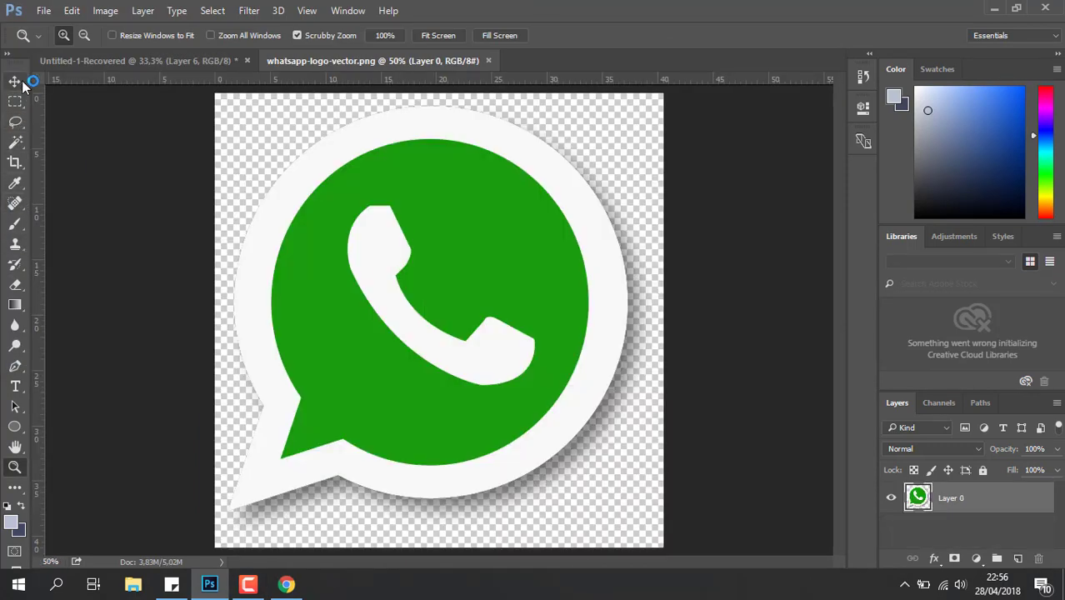
{"action": "left_click", "coordinate": [15, 80]}
{"action": "left_click_drag", "start_coordinate": [205, 116], "coordinate": [340, 399]}
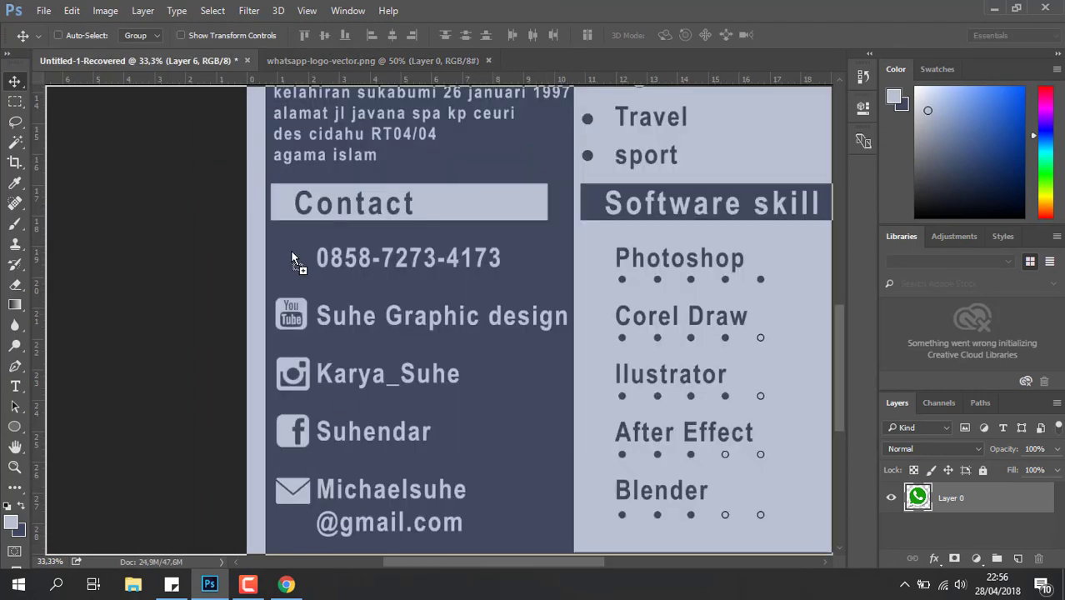
{"action": "left_click_drag", "start_coordinate": [292, 258], "coordinate": [293, 260]}
{"action": "key", "text": "ctrl+t"}
{"action": "mouse_move", "coordinate": [332, 143]}
{"action": "left_mouse_down"}
{"action": "mouse_move", "coordinate": [315, 275]}
{"action": "mouse_move", "coordinate": [304, 257]}
{"action": "mouse_move", "coordinate": [313, 238]}
{"action": "left_mouse_up"}
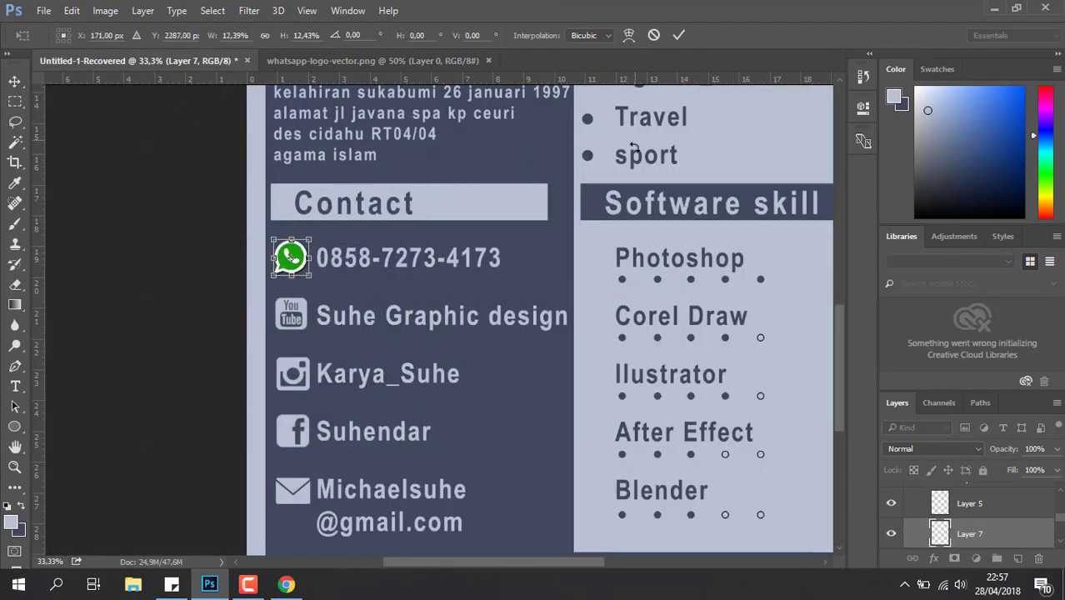
{"action": "left_click", "coordinate": [679, 35]}
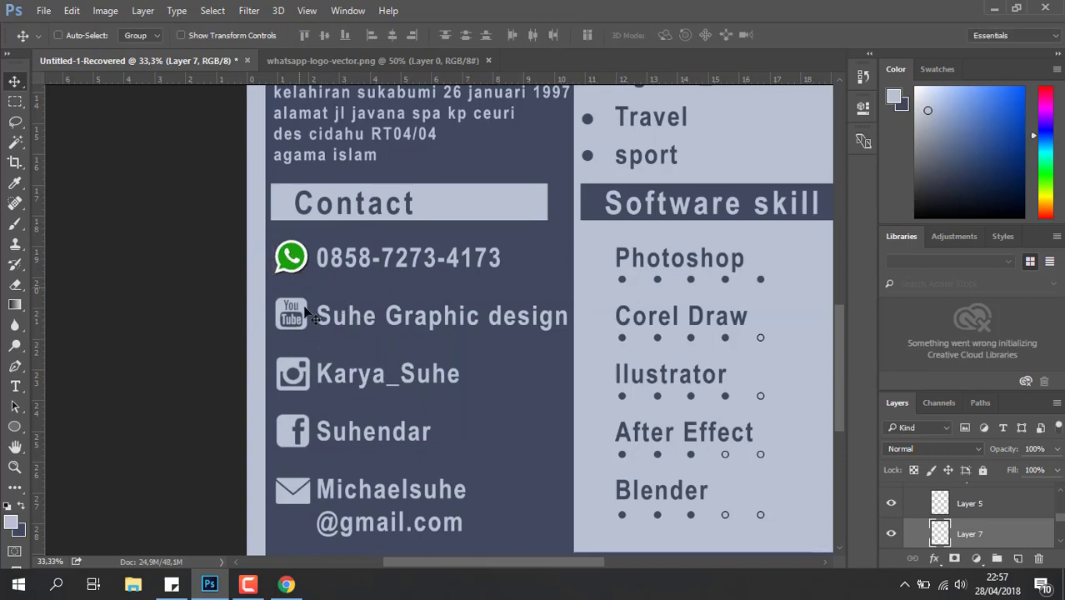
Select the logo's green area with the Magic Wand and paint it pale blue.
{"action": "key", "text": "z"}
{"action": "left_click", "coordinate": [298, 246]}
{"action": "left_click", "coordinate": [15, 142]}
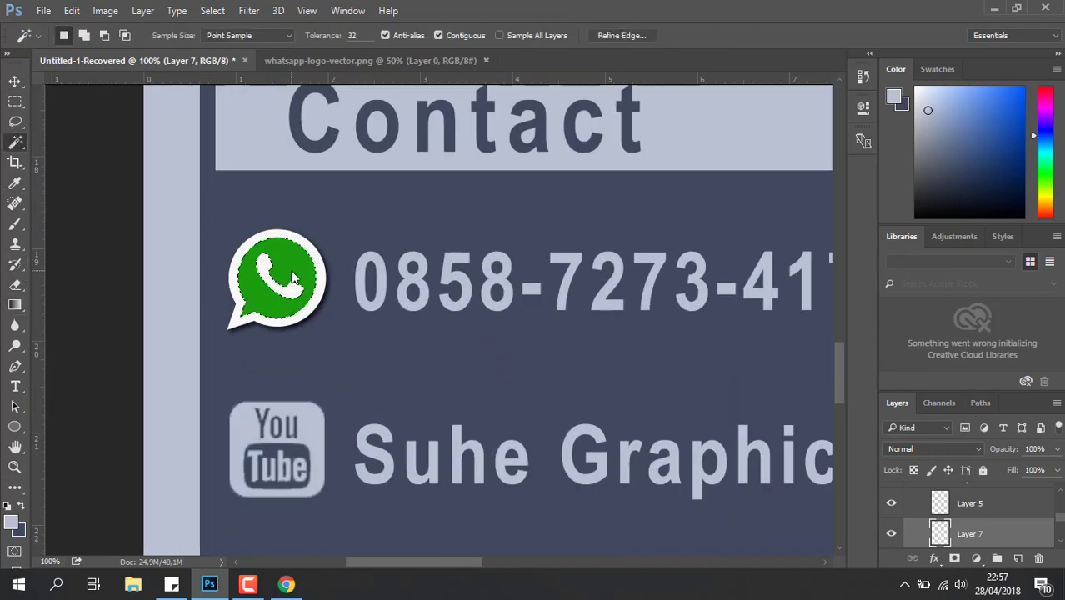
{"action": "left_click", "coordinate": [252, 311]}
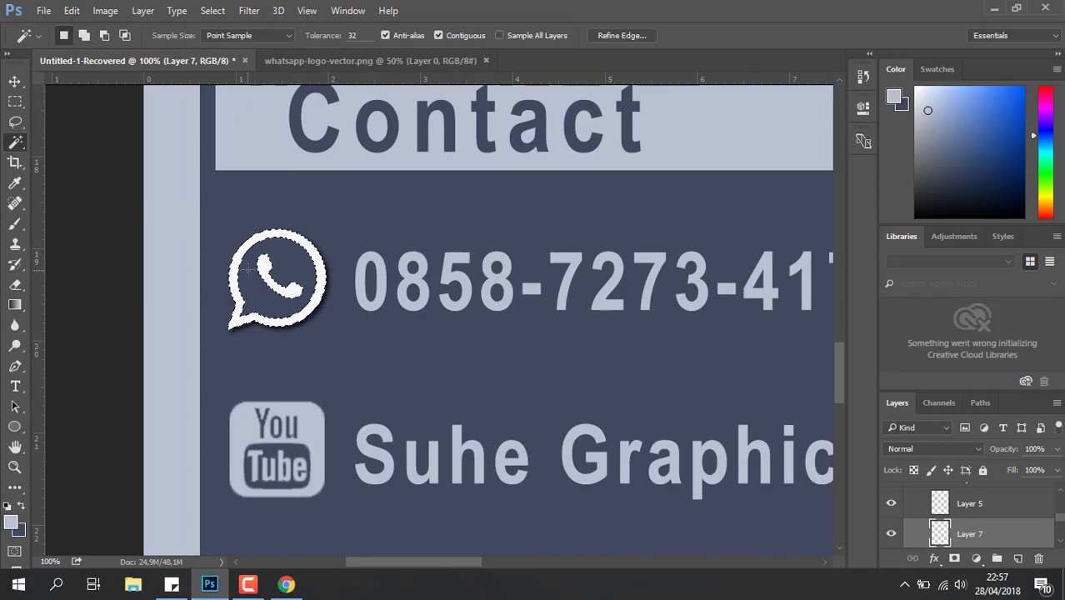
{"action": "key", "text": "b"}
{"action": "left_click_drag", "start_coordinate": [258, 266], "coordinate": [305, 326]}
Save the CV as a JPEG in Pictures at maximum quality 12.
{"action": "key", "text": "ctrl+minus"}
{"action": "key", "text": "ctrl+minus"}
{"action": "key", "text": "ctrl+minus"}
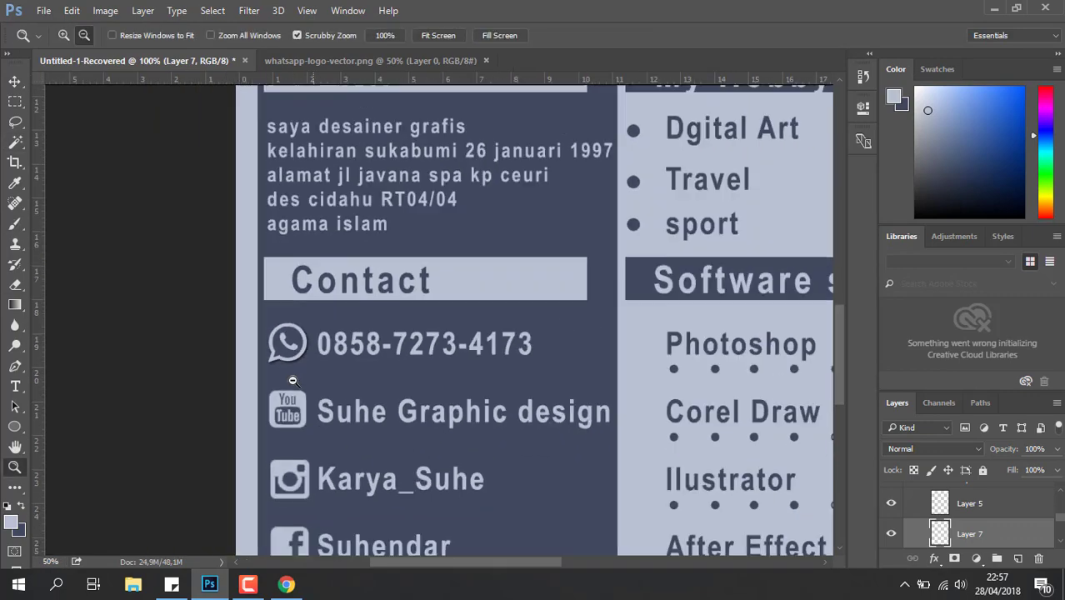
{"action": "key", "text": "ctrl+minus"}
{"action": "key", "text": "ctrl+minus"}
{"action": "key", "text": "ctrl+shift+s"}
{"action": "left_click", "coordinate": [364, 314]}
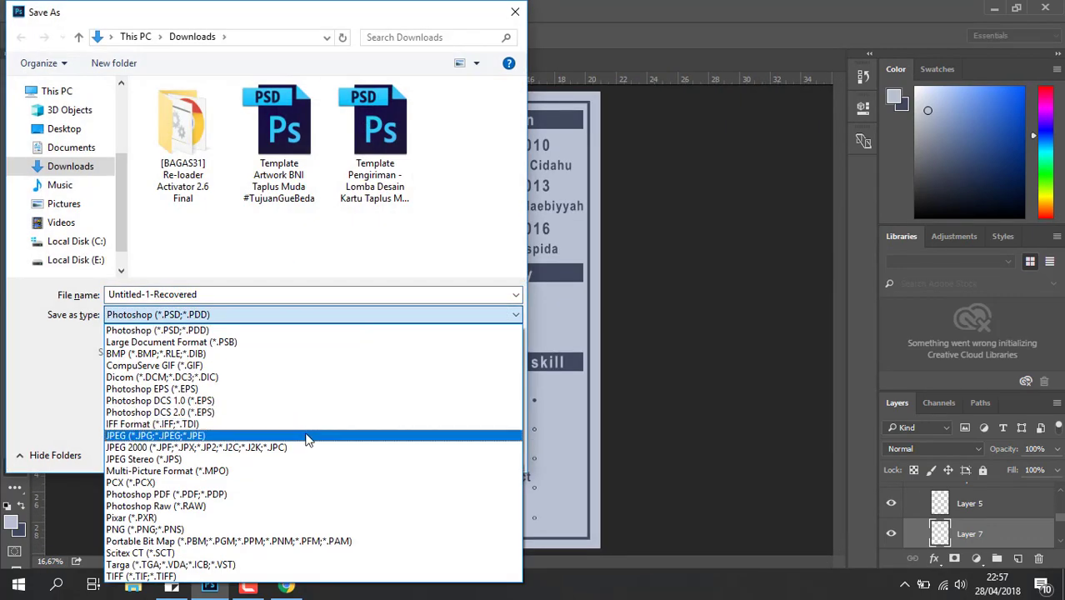
{"action": "left_click", "coordinate": [333, 436]}
{"action": "left_click", "coordinate": [63, 204]}
{"action": "left_click", "coordinate": [401, 453]}
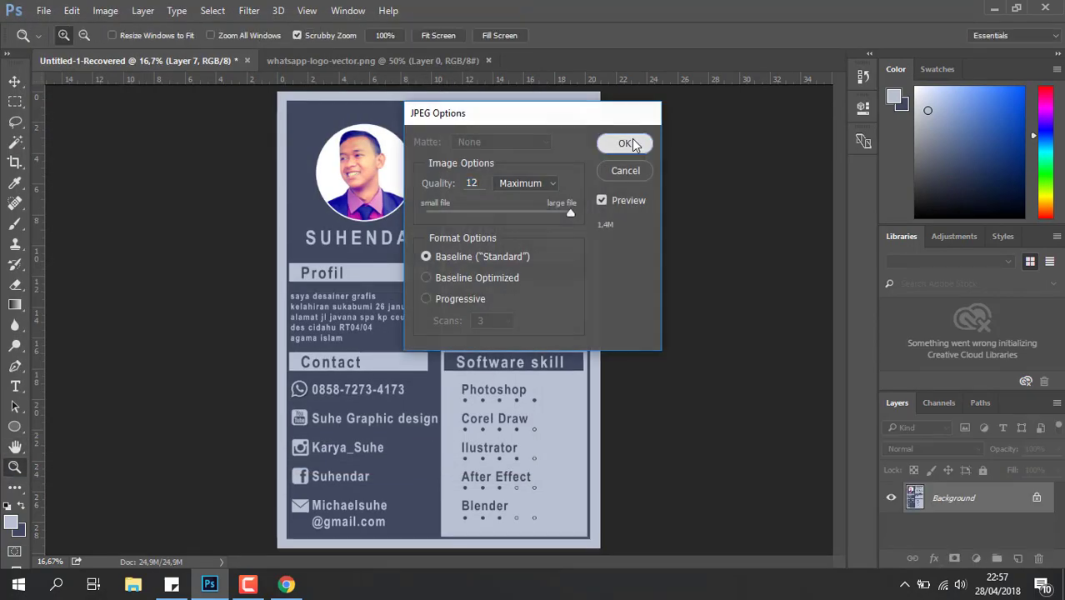
{"action": "left_click", "coordinate": [624, 143]}
{"action": "left_click", "coordinate": [134, 584]}
Open Untitled-1-Recovered.jpg from the Pictures folder in the Photos app.
{"action": "left_click", "coordinate": [55, 341]}
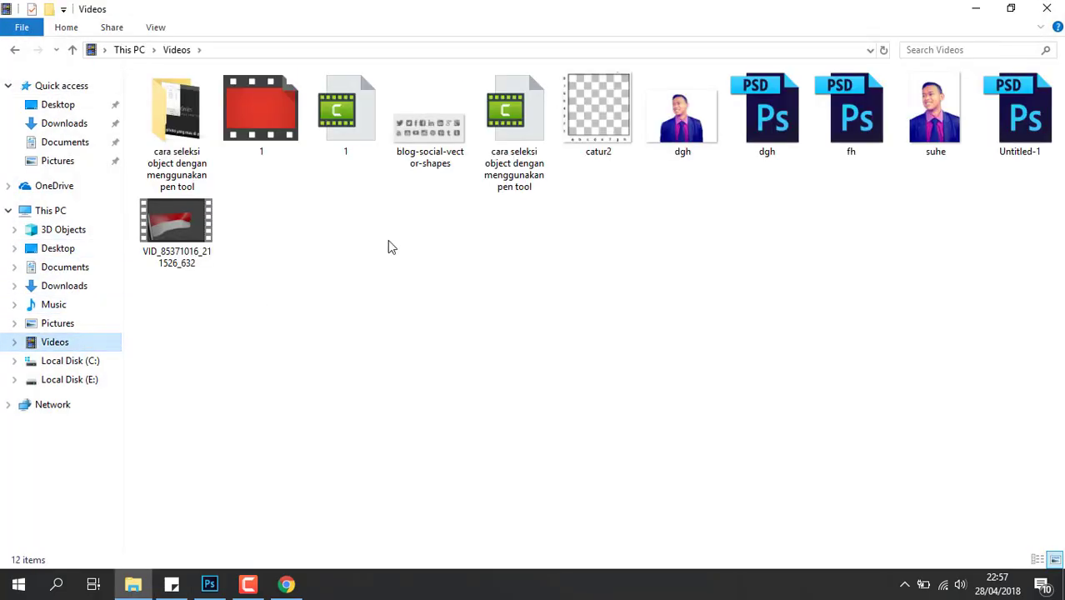
{"action": "left_click", "coordinate": [58, 324]}
{"action": "double_click", "coordinate": [521, 117]}
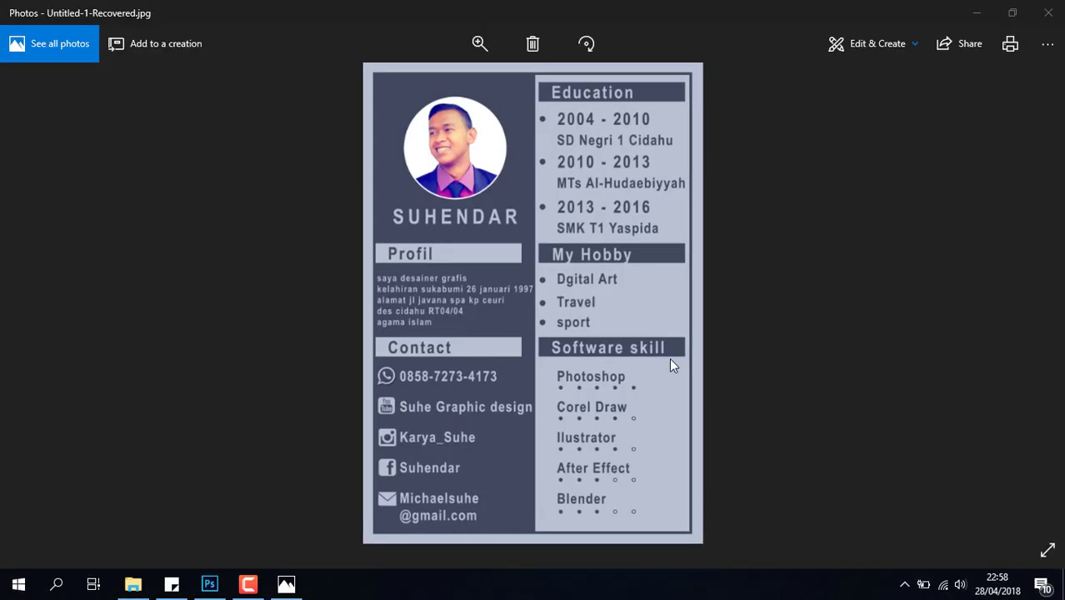